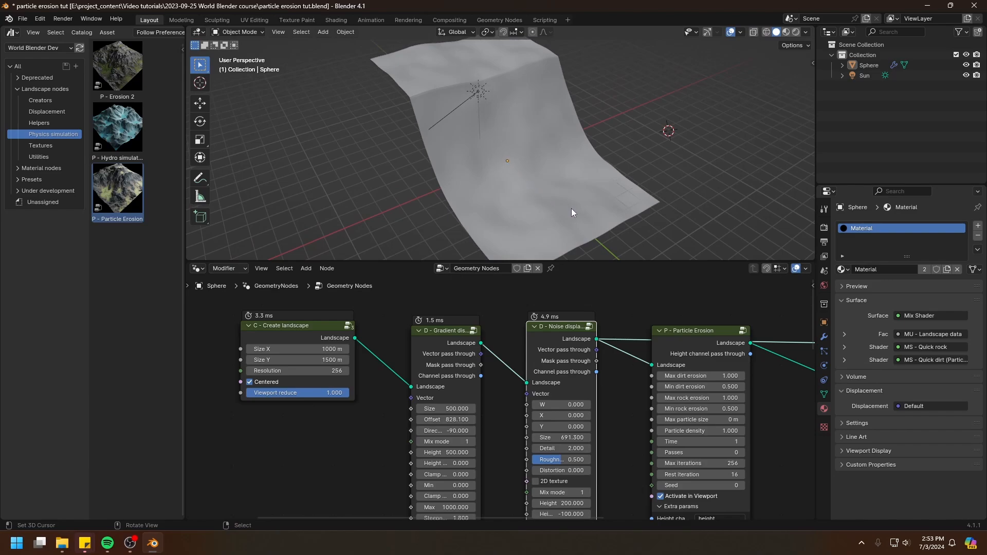
Preview the Bake node's output, the eroded terrain, in the 3D viewport
middle_drag(494, 187, 447, 67)
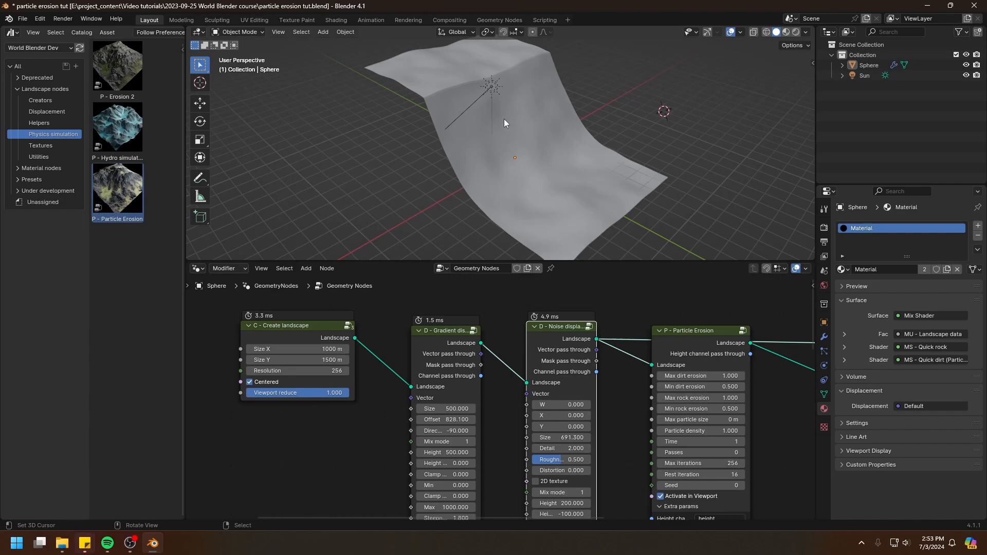
middle_drag(523, 128, 561, 164)
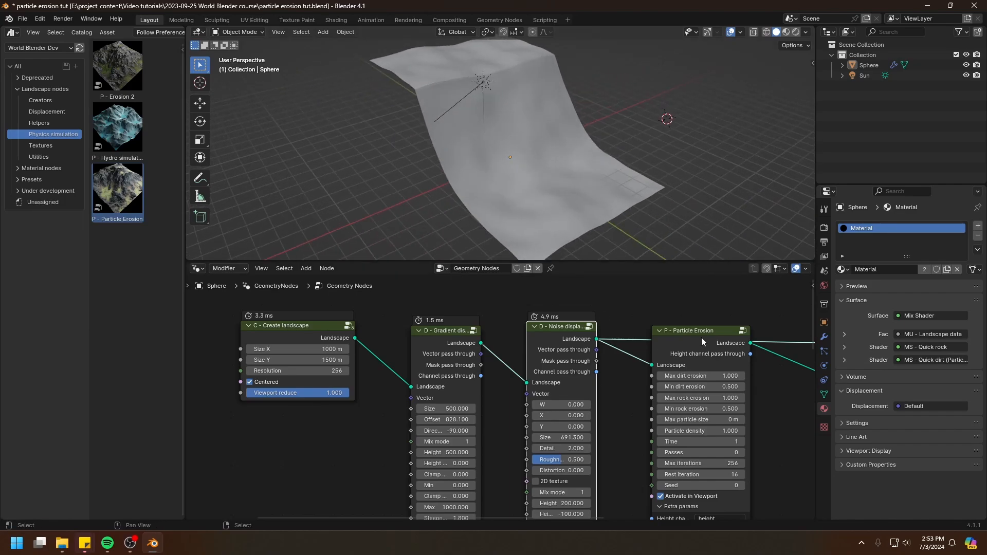
middle_drag(685, 353, 393, 336)
ctrl+shift+click(581, 326)
middle_drag(478, 154, 536, 138)
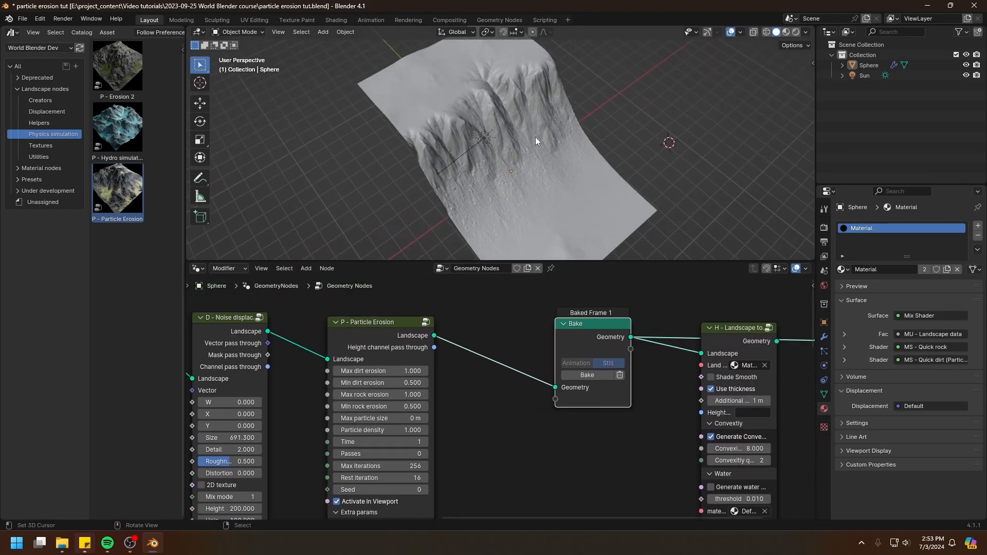
Link the Geometry output of the H - Landscape to... node to the output node
middle_drag(642, 393, 618, 382)
click(690, 335)
middle_drag(709, 331, 528, 327)
drag(575, 326, 629, 327)
Examine the P - Particle Erosion node's parameters, especially its Max particle size setting
middle_drag(437, 348, 648, 341)
middle_drag(490, 337, 629, 335)
scroll(517, 327, up, 2)
drag(509, 309, 509, 307)
middle_drag(645, 386, 632, 351)
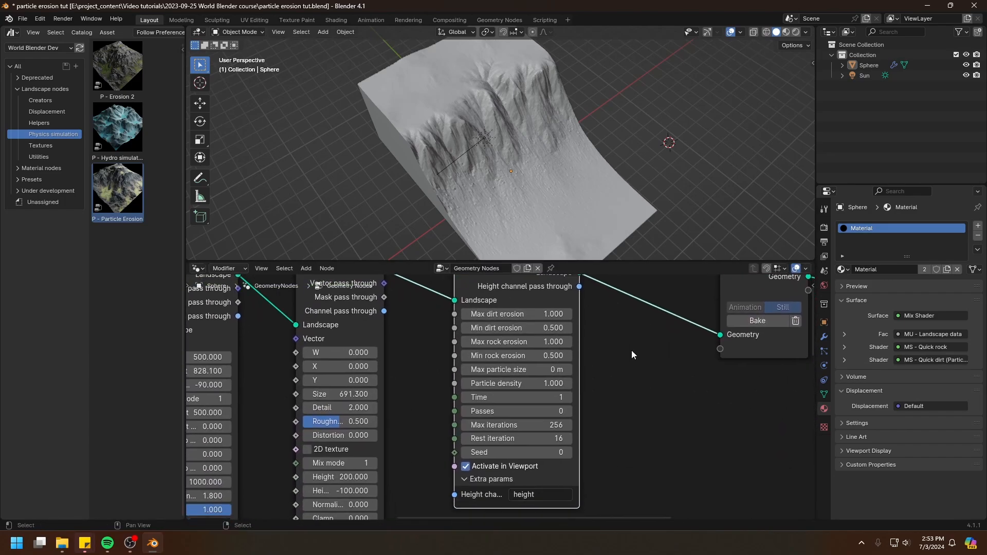
scroll(648, 369, up, 1)
scroll(647, 369, down, 1)
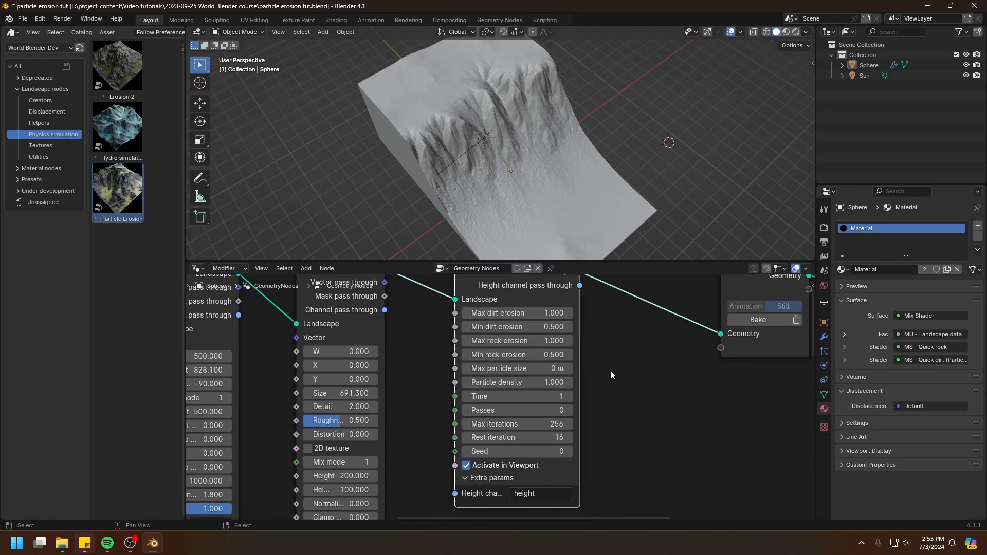
click(626, 352)
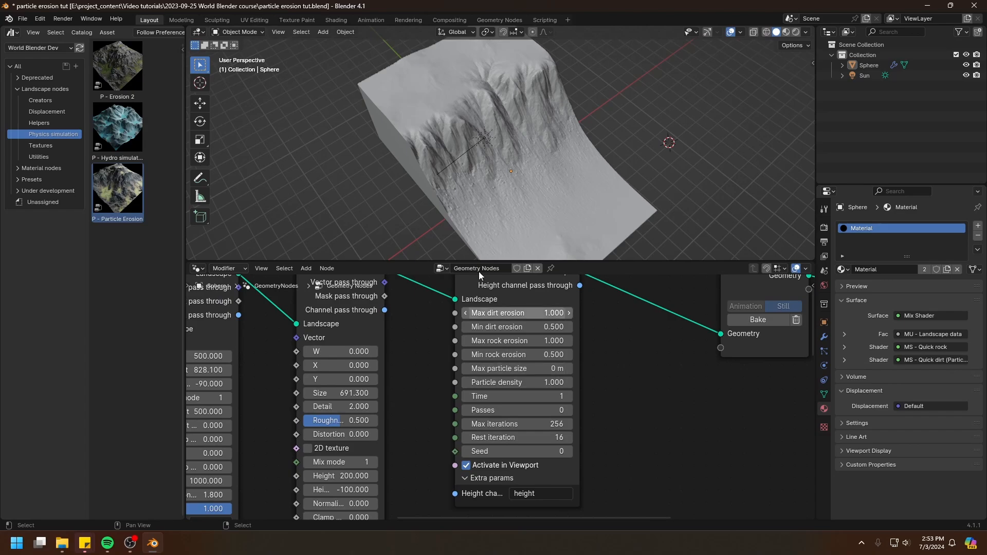
scroll(540, 386, up, 1)
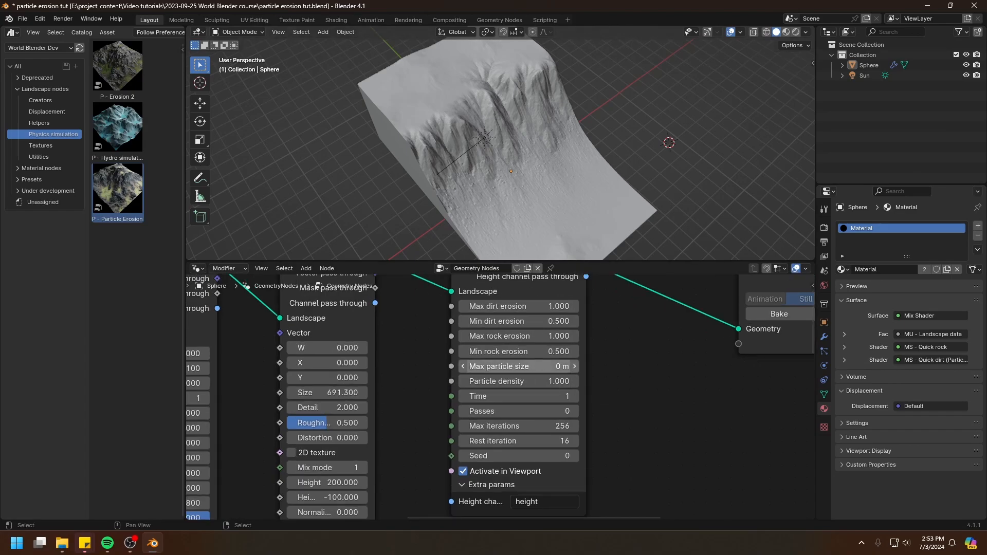
click(497, 366)
drag(498, 369, 459, 368)
click(581, 369)
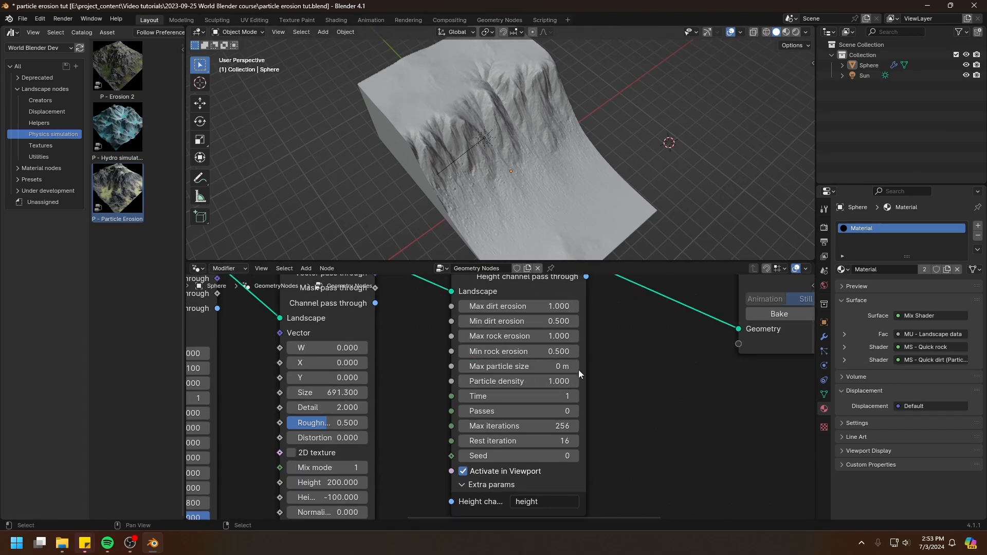
Draw a row of six annotation circles of decreasing size, down to a dot, beside the P - Particle Erosion node
middle_drag(701, 457, 494, 348)
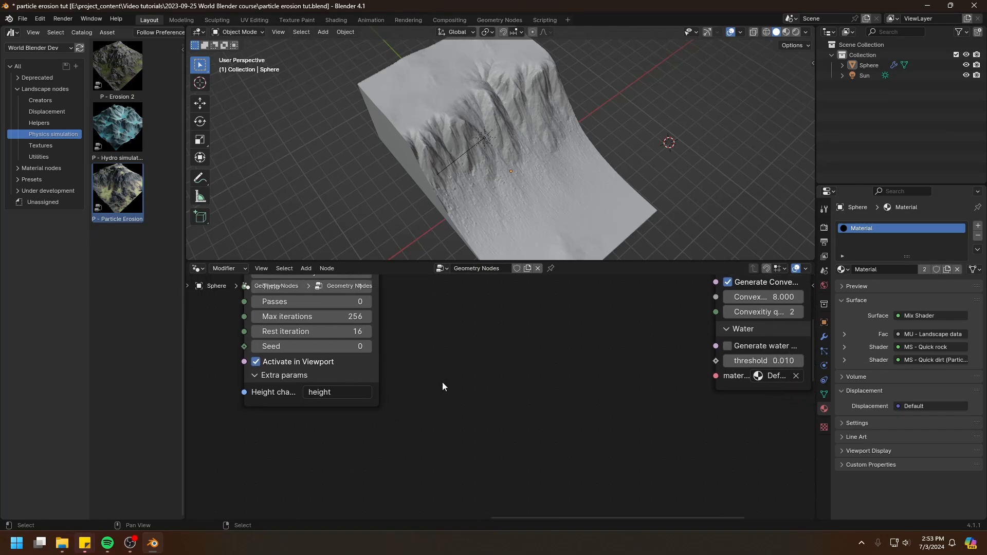
mouse_move(459, 368)
mouse_down()
mouse_move(426, 407)
mouse_move(476, 387)
mouse_move(460, 367)
mouse_up()
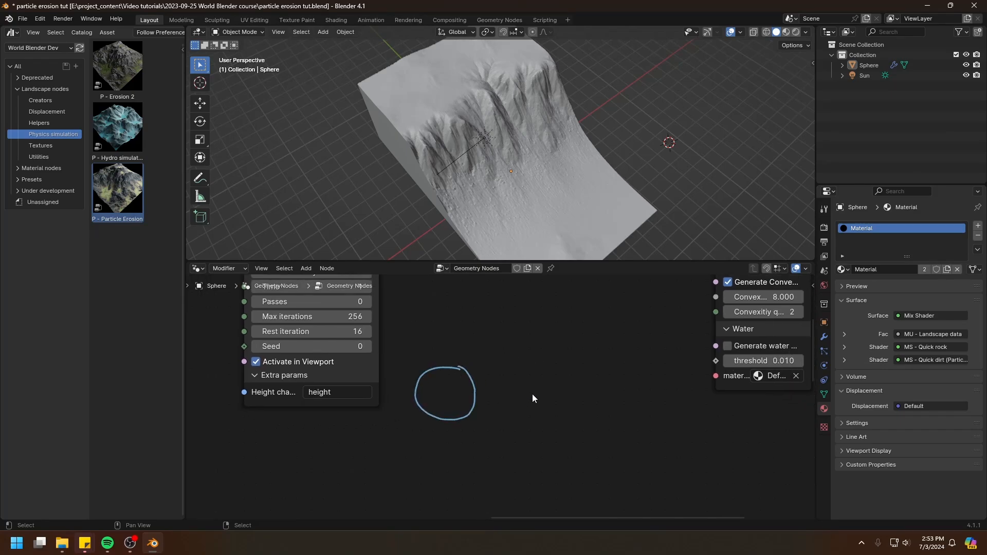
mouse_move(530, 381)
mouse_down()
mouse_move(508, 407)
mouse_move(538, 383)
mouse_move(597, 417)
mouse_move(598, 390)
mouse_move(672, 407)
mouse_up()
click(693, 412)
middle_drag(677, 405, 647, 401)
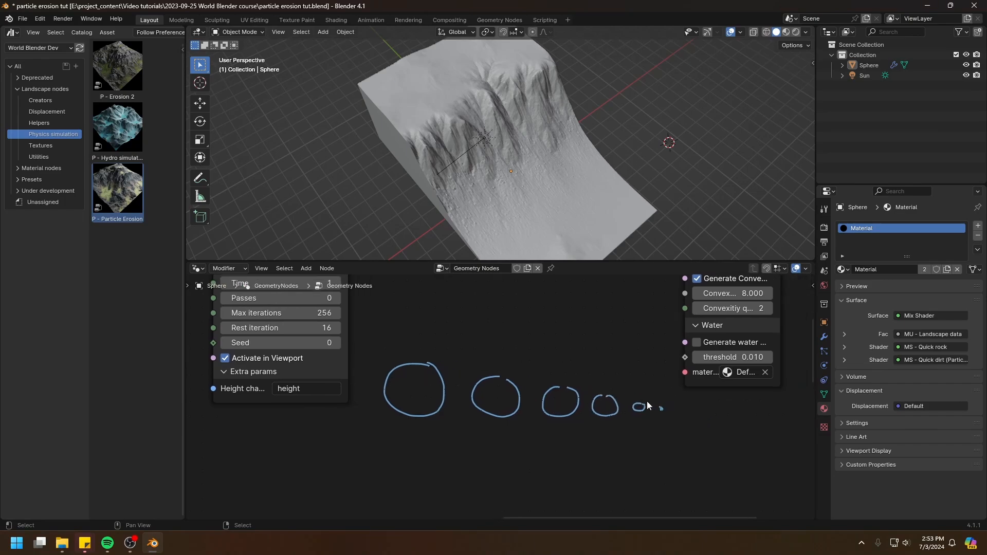
Show the terrain from the top in wireframe, framed closely on its mesh grid
key(KP_7)
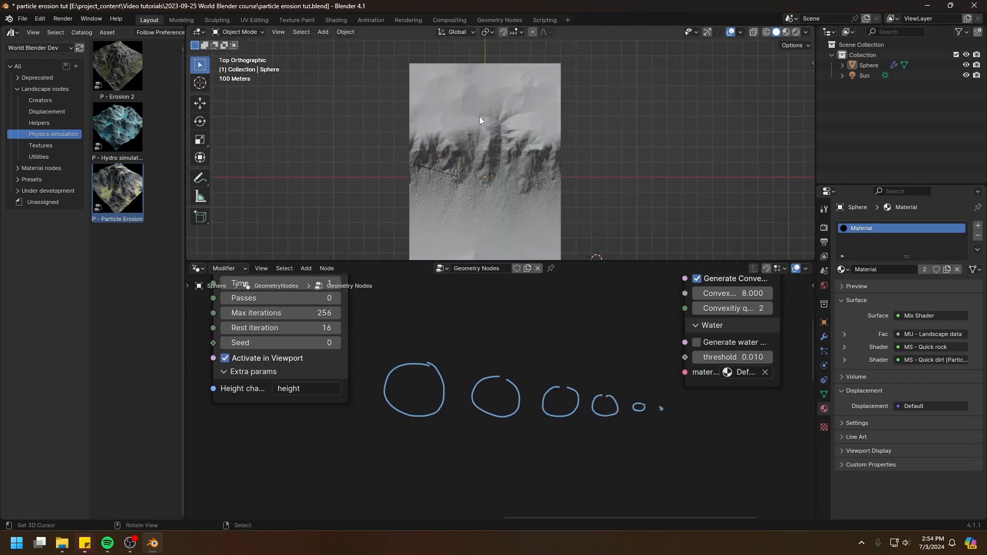
key(shift+b)
drag(476, 129, 484, 140)
key(shift+z)
shift+middle_drag(490, 150, 487, 125)
Sketch temporary annotation strokes over the wireframe grid and erase them
mouse_move(487, 134)
mouse_down()
mouse_move(515, 143)
mouse_move(507, 119)
mouse_move(487, 121)
mouse_up()
right_drag(514, 142, 491, 120)
mouse_move(500, 120)
mouse_down()
mouse_move(495, 140)
mouse_move(507, 117)
mouse_move(487, 135)
mouse_move(502, 131)
mouse_up()
right_drag(502, 130, 489, 129)
Examine the size and resolution settings of the C - Create landscape node
scroll(530, 166, down, 5)
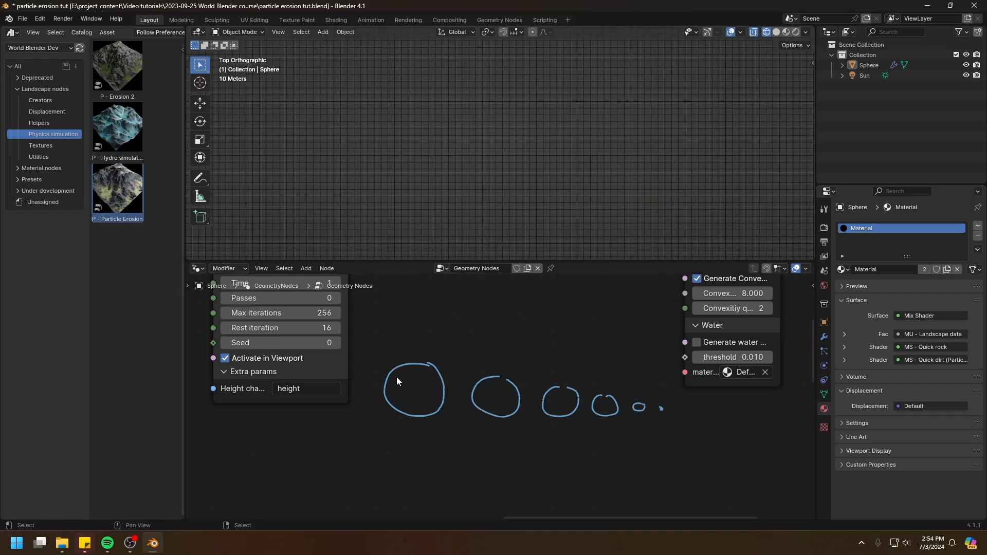
scroll(441, 369, down, 6)
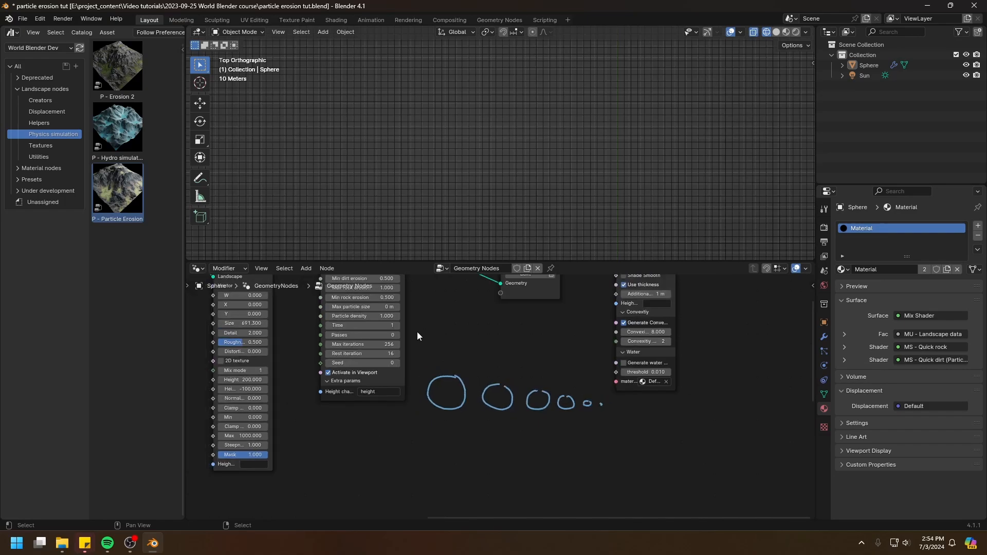
middle_drag(425, 344, 524, 415)
scroll(522, 379, up, 2)
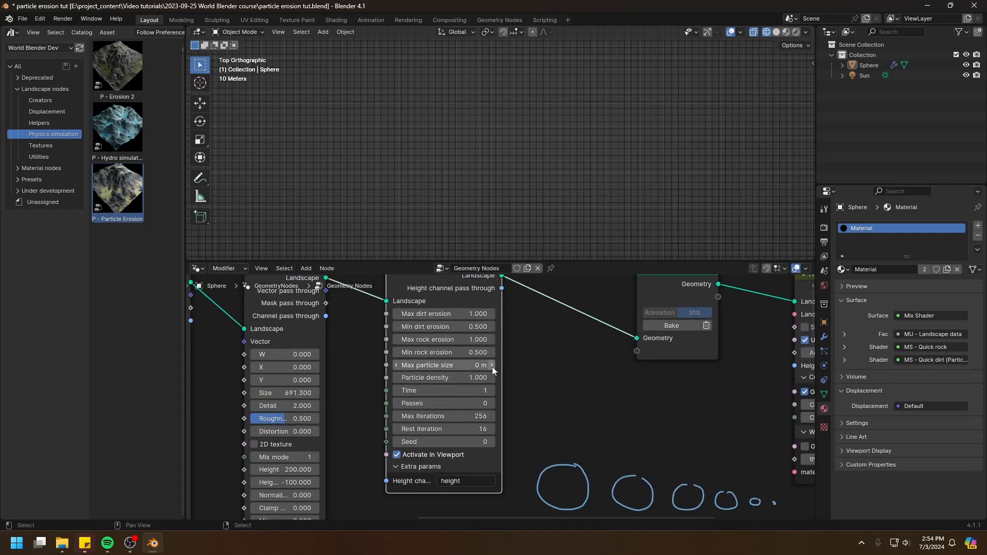
middle_drag(421, 354, 670, 366)
middle_drag(237, 328, 381, 389)
scroll(447, 350, up, 1)
click(379, 374)
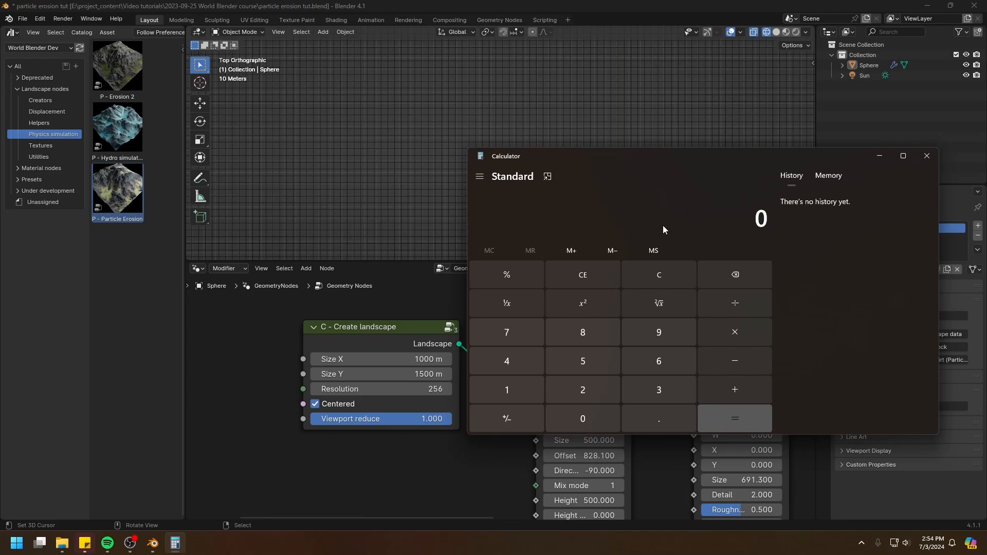
Switch to Calculator, divide 1500 by 31, and close it
text(15)
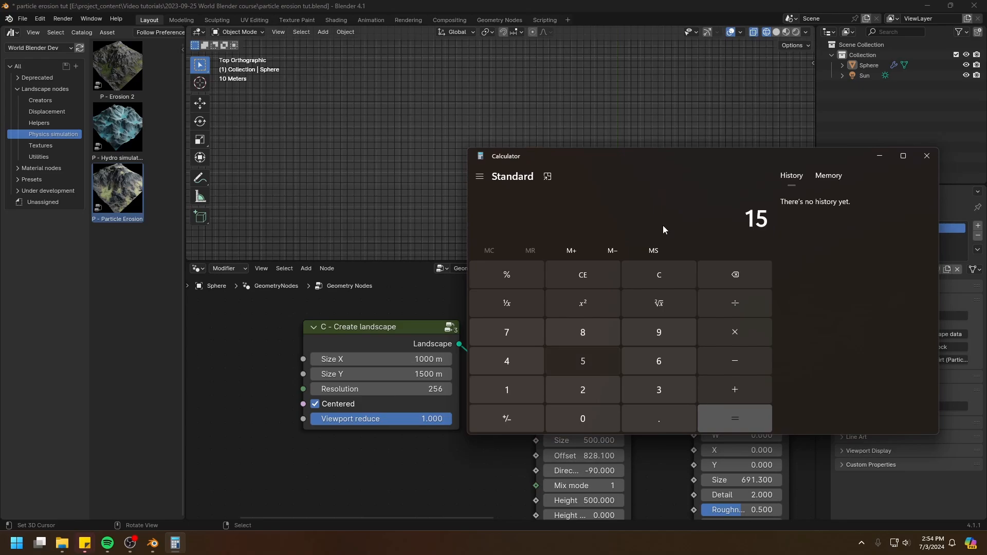
text(00/31)
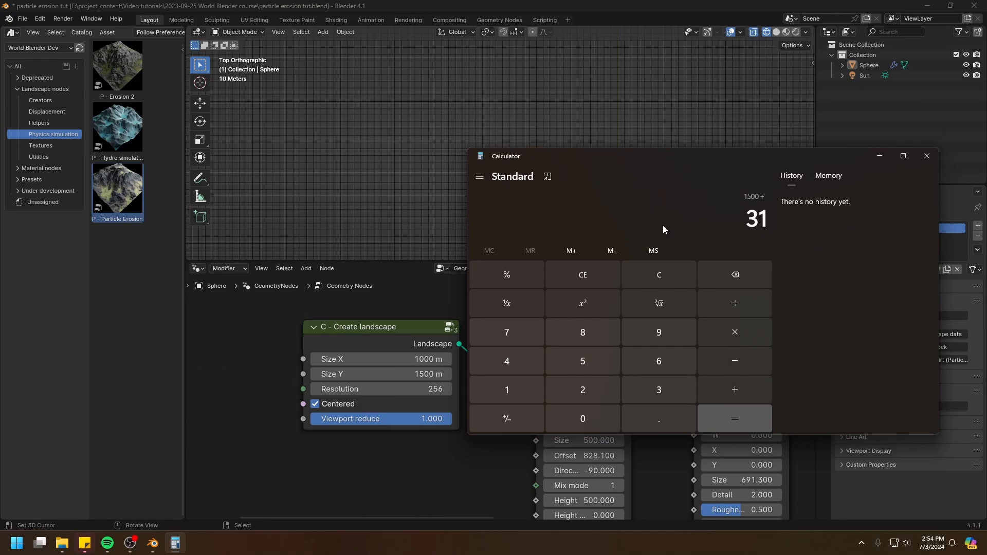
key(Return)
drag(598, 219, 555, 223)
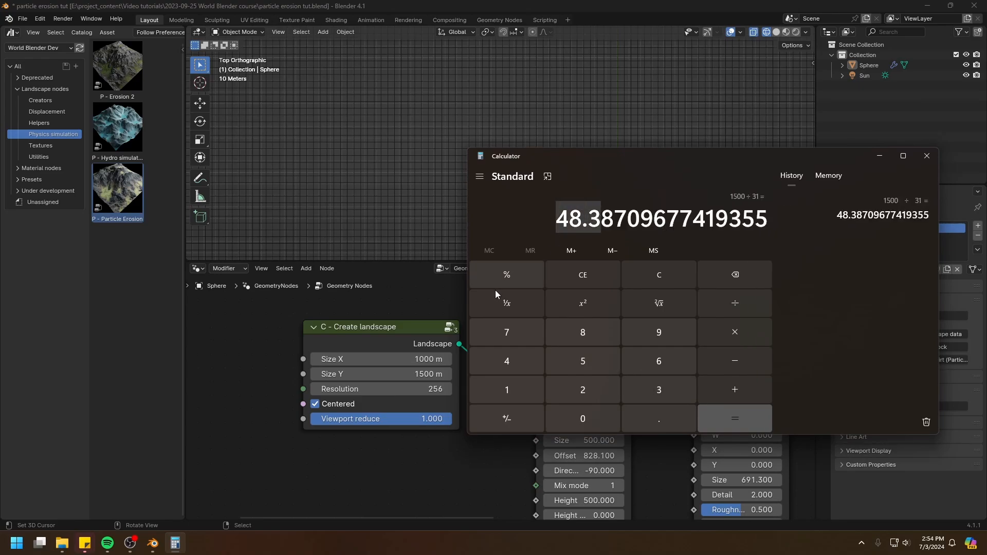
click(930, 161)
Set the P - Particle Erosion node's Max particle size to 48.4 m
middle_drag(601, 392, 723, 329)
scroll(411, 378, up, 2)
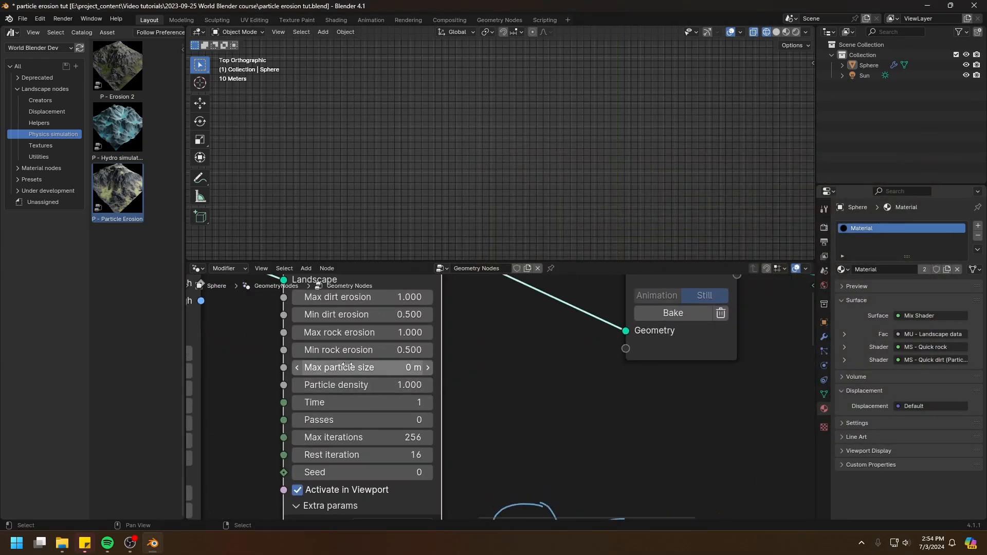
click(348, 366)
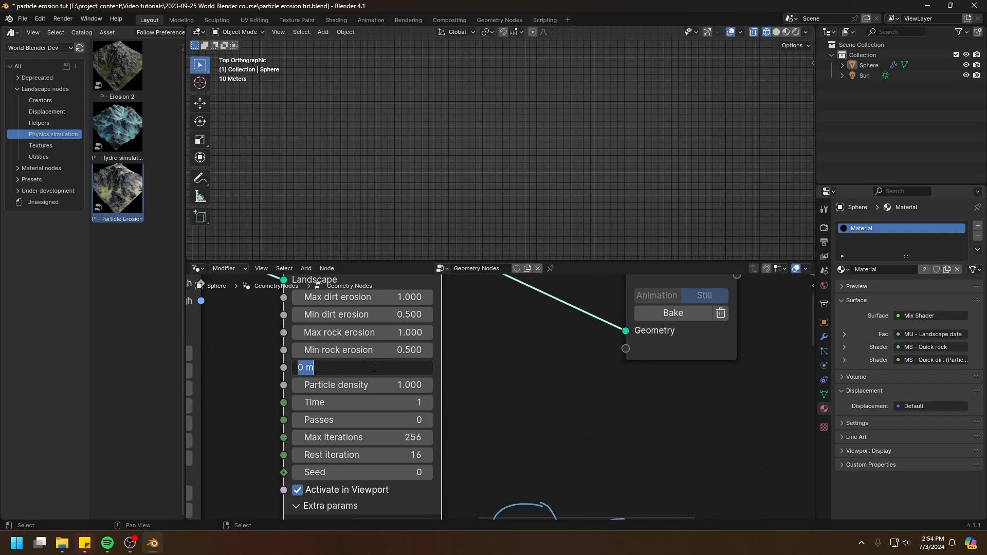
text(48.5)
key(BackSpace)
text(4)
key(Return)
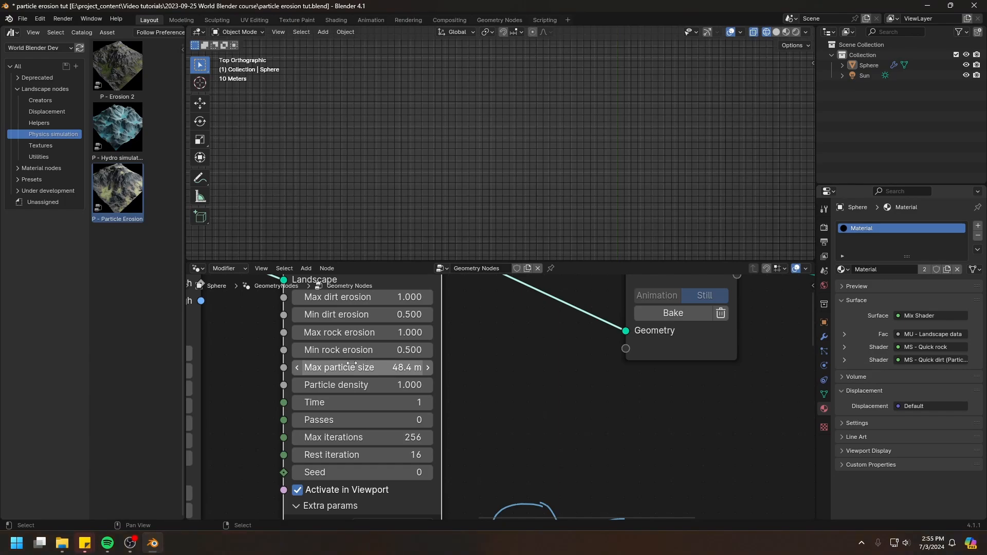
Increase the P - Particle Erosion node's Max particle size to about 191 m
drag(379, 366, 432, 366)
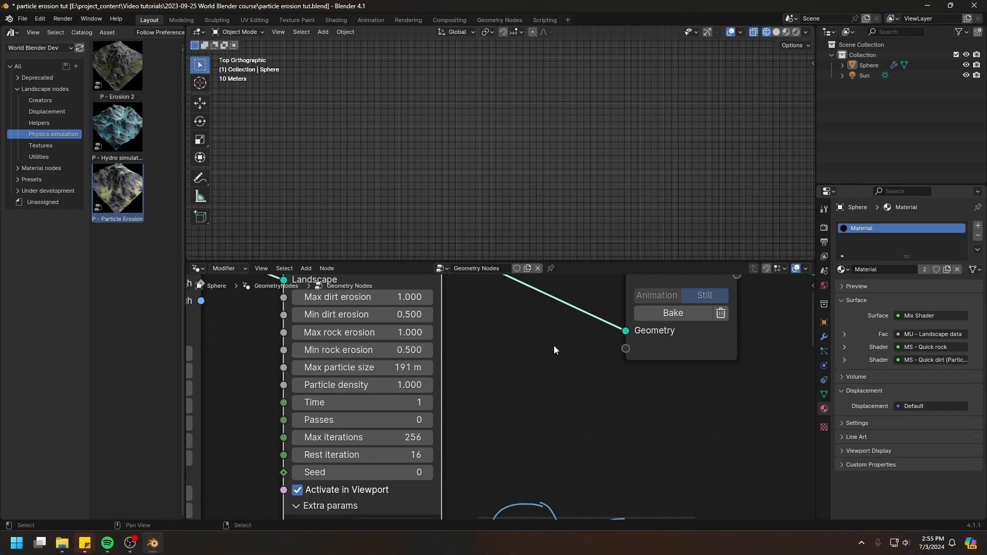
middle_drag(536, 367, 581, 410)
click(446, 410)
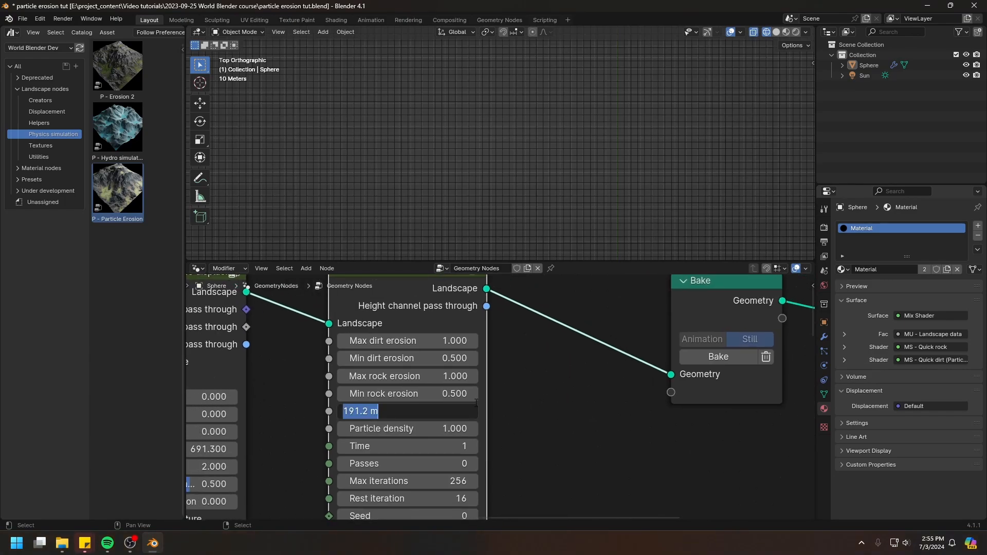
click(535, 397)
Reset the P - Particle Erosion node's Max particle size to 0 m
scroll(535, 397, down, 1)
click(453, 427)
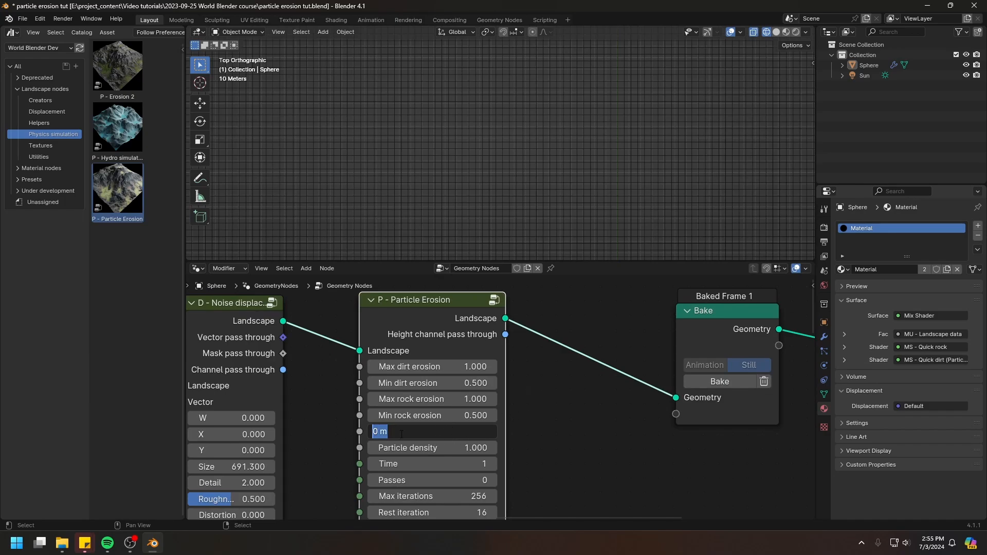
key(Escape)
Check the Passes setting on the P - Particle Erosion node
scroll(436, 430, down, 2)
drag(447, 331, 441, 337)
middle_drag(404, 391, 534, 366)
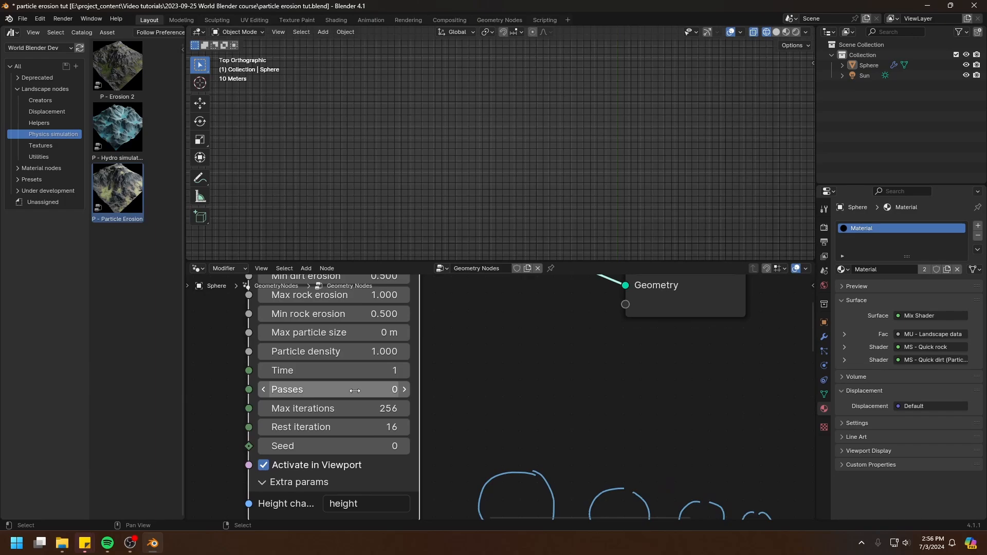
click(355, 390)
click(452, 401)
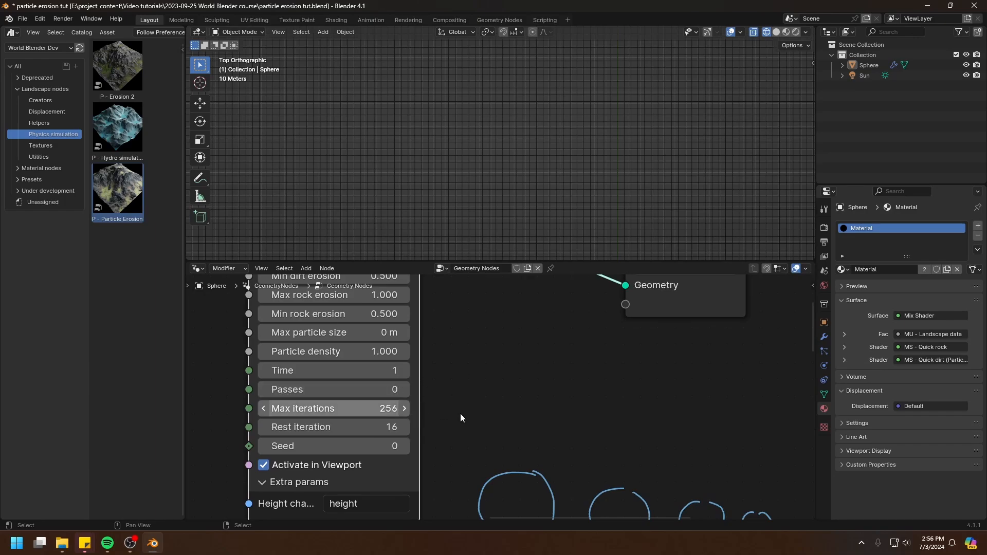
Examine the row of annotated circles alongside the P - Particle Erosion node's Passes value
middle_drag(606, 452, 476, 383)
scroll(477, 383, down, 1)
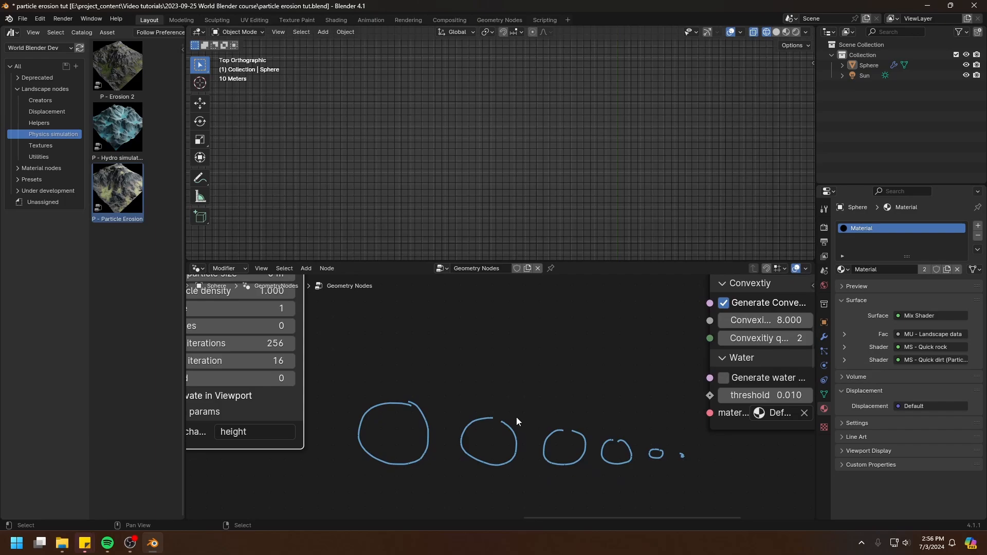
middle_drag(553, 426, 566, 430)
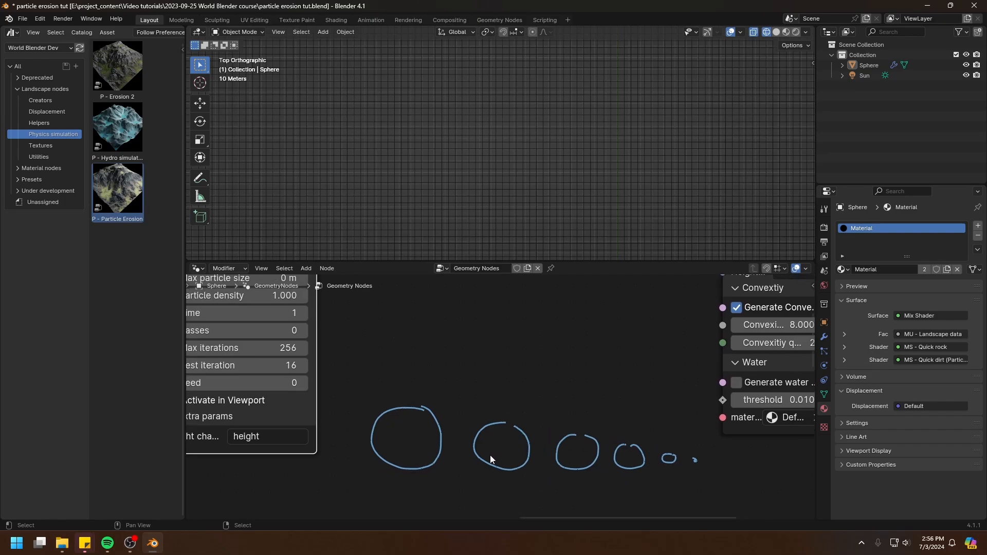
middle_drag(521, 451, 452, 405)
scroll(524, 480, down, 2)
scroll(524, 479, up, 1)
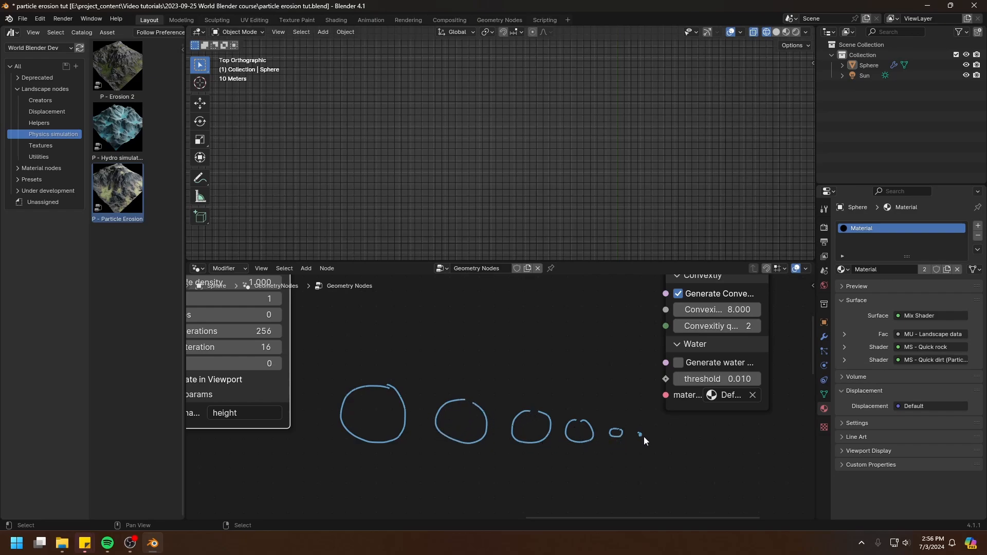
scroll(644, 437, up, 1)
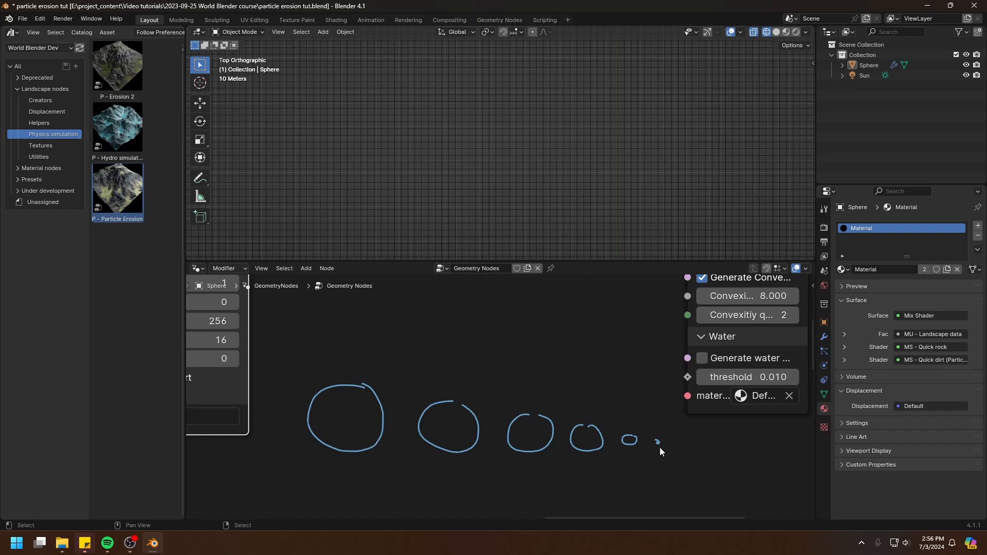
scroll(655, 450, down, 1)
middle_drag(216, 327, 365, 345)
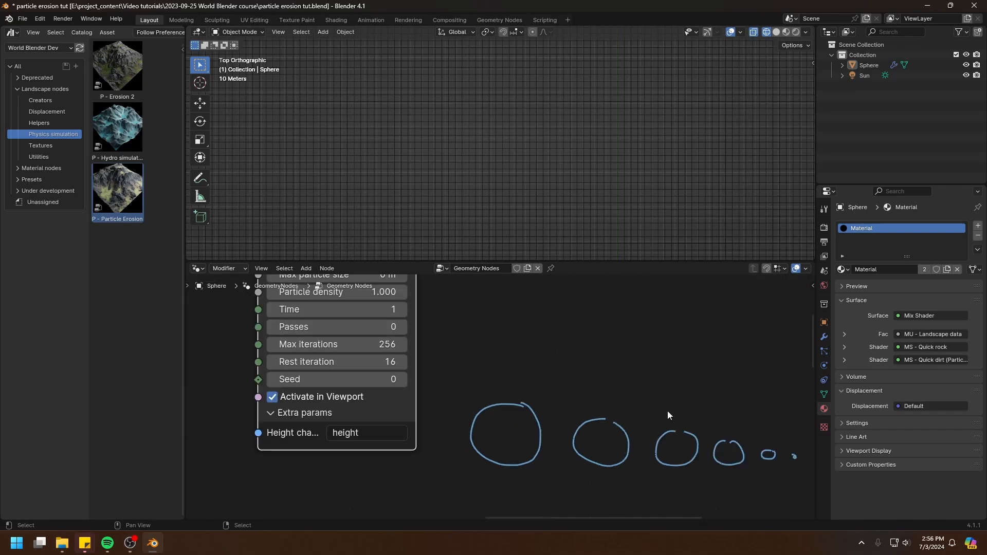
middle_drag(616, 436, 504, 426)
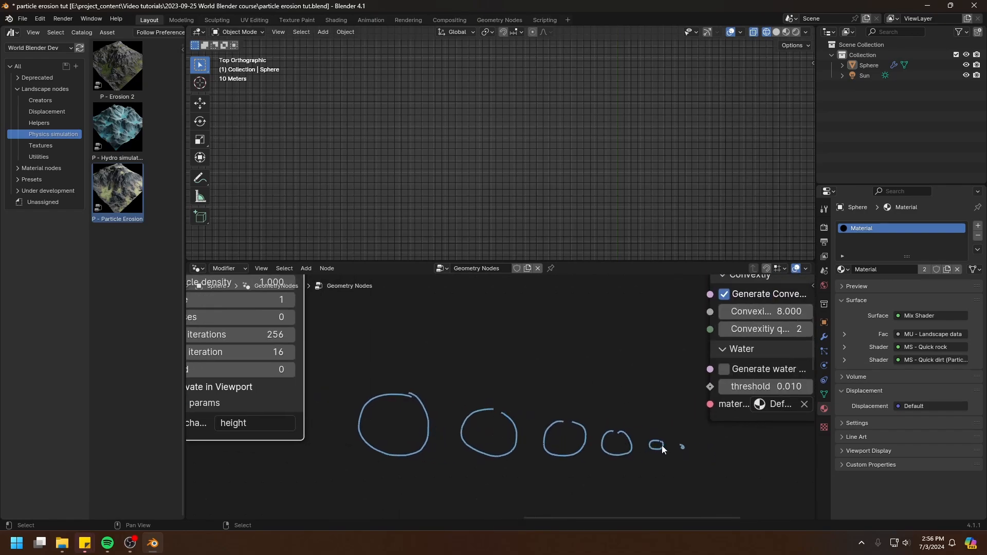
middle_drag(657, 445, 743, 463)
click(302, 337)
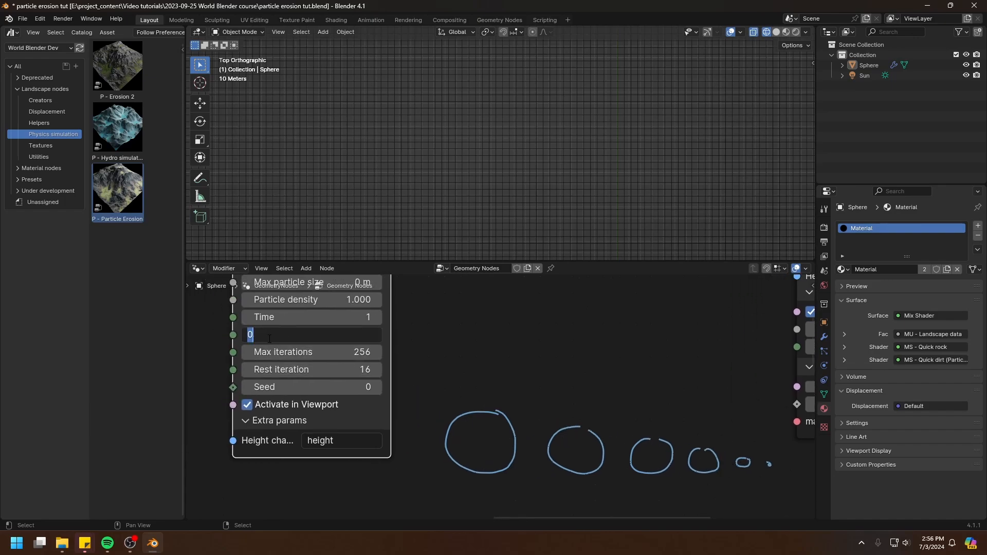
key(Escape)
middle_drag(519, 348, 565, 394)
scroll(446, 389, down, 1)
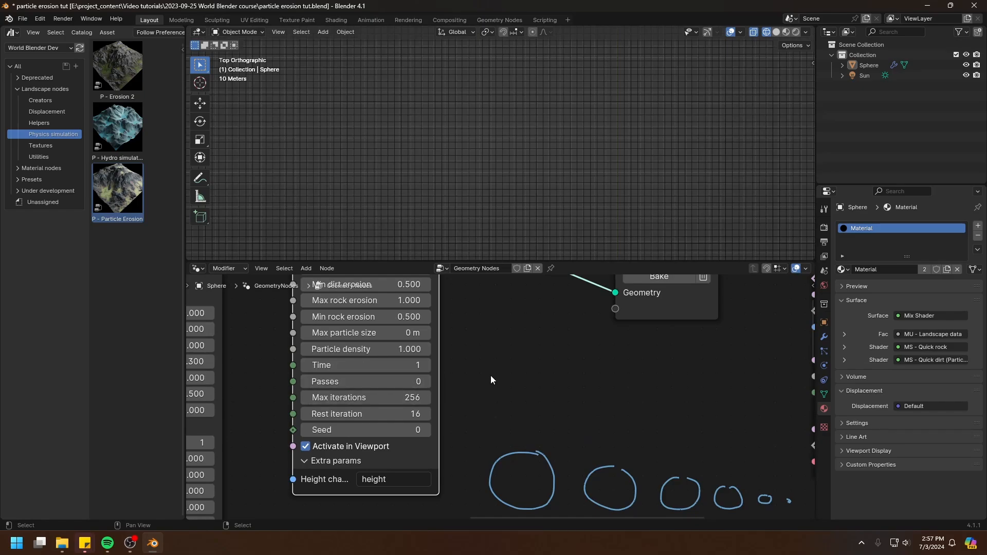
Set the P - Particle Erosion node's Passes to 3
middle_drag(440, 396, 395, 485)
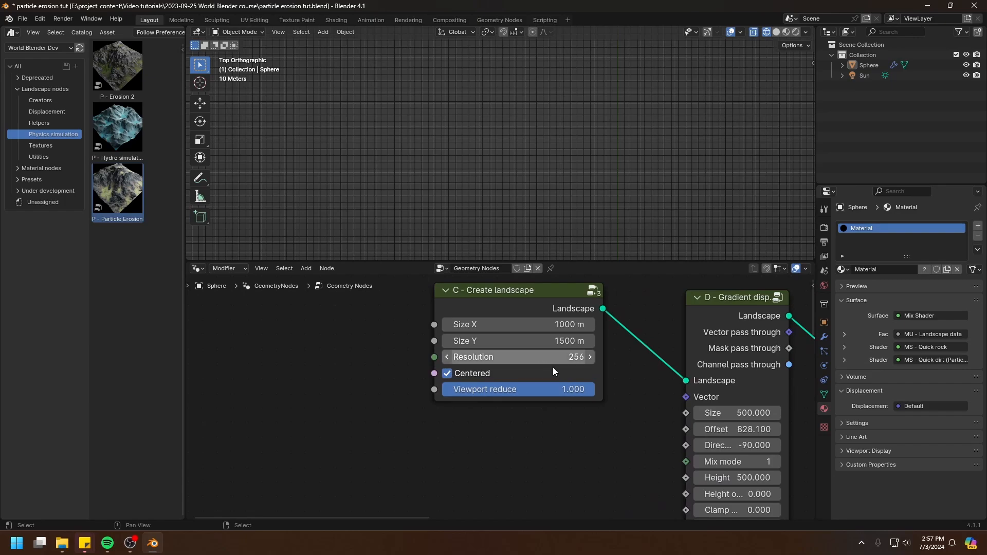
mouse_move(553, 370)
middle_down()
mouse_move(588, 328)
mouse_move(560, 309)
middle_up()
middle_drag(603, 419, 596, 404)
scroll(463, 389, up, 1)
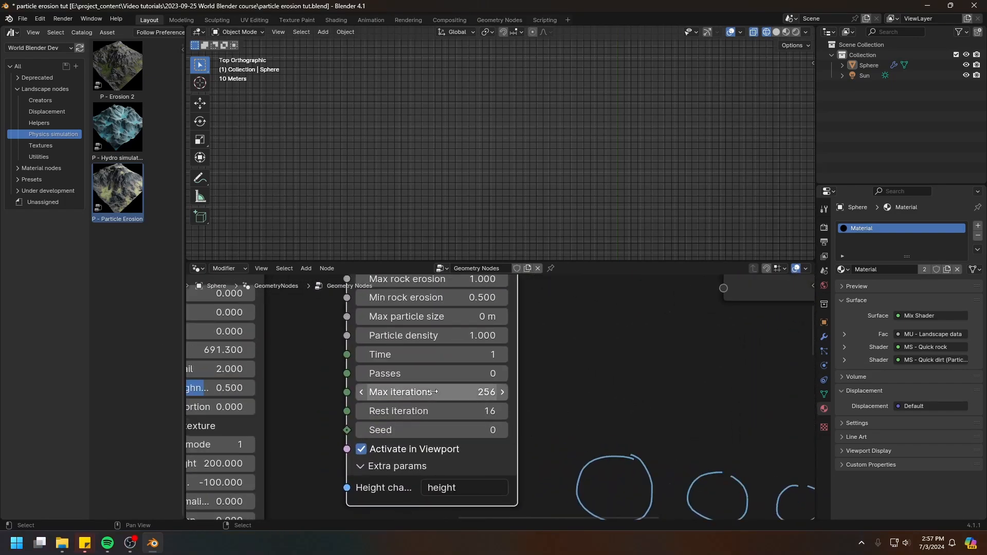
click(473, 374)
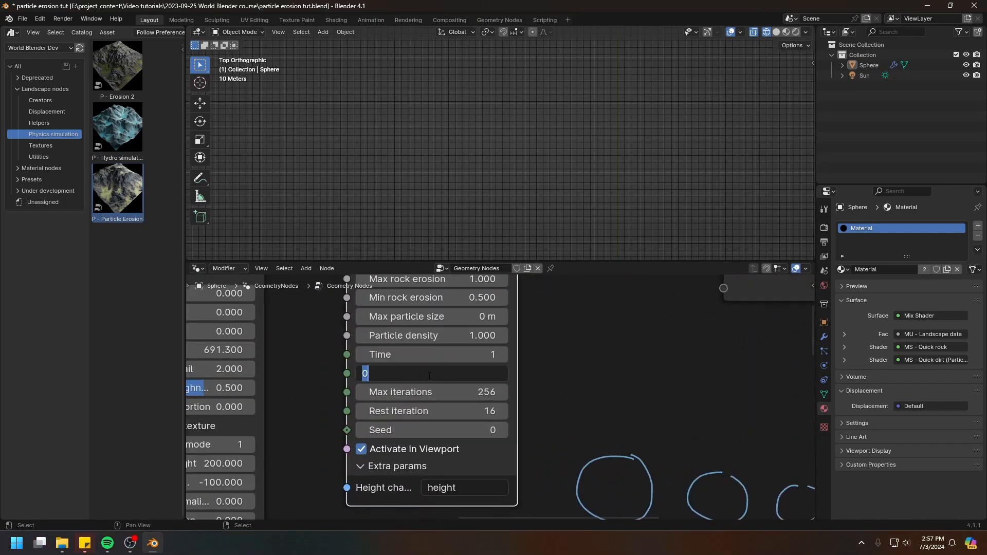
text(3)
key(Return)
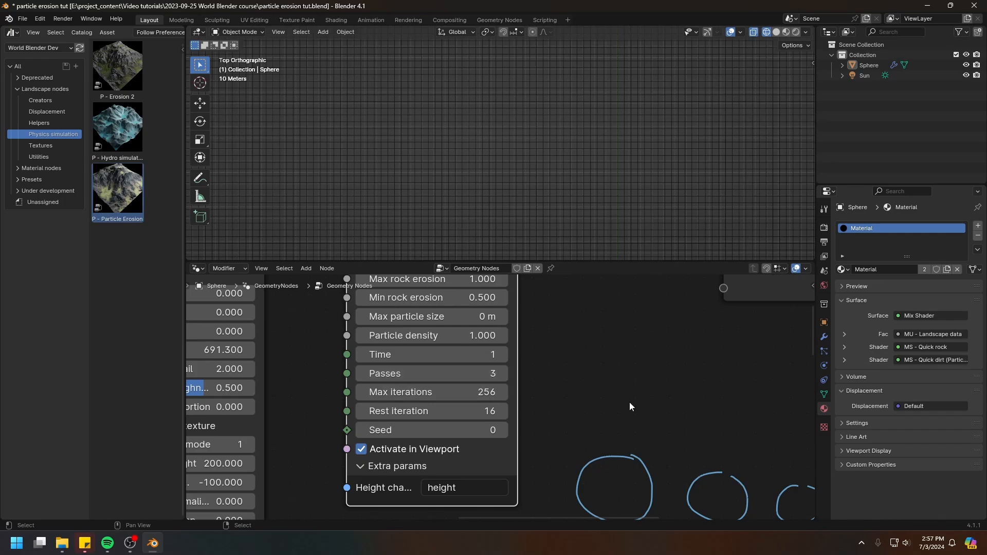
Erase the middle annotated circles beside the P - Particle Erosion node, keeping only the largest circle and the smallest dot
scroll(740, 453, down, 1)
middle_drag(760, 463, 503, 391)
key(d)
mouse_move(461, 397)
mouse_down()
mouse_move(434, 397)
mouse_move(453, 423)
mouse_up()
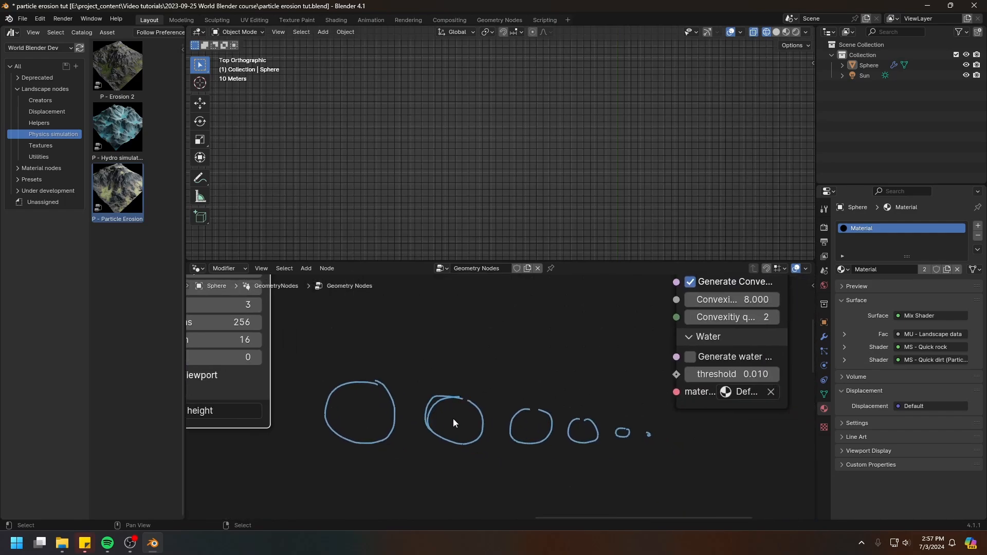
mouse_move(466, 399)
right_down()
mouse_move(437, 410)
mouse_move(616, 431)
right_up()
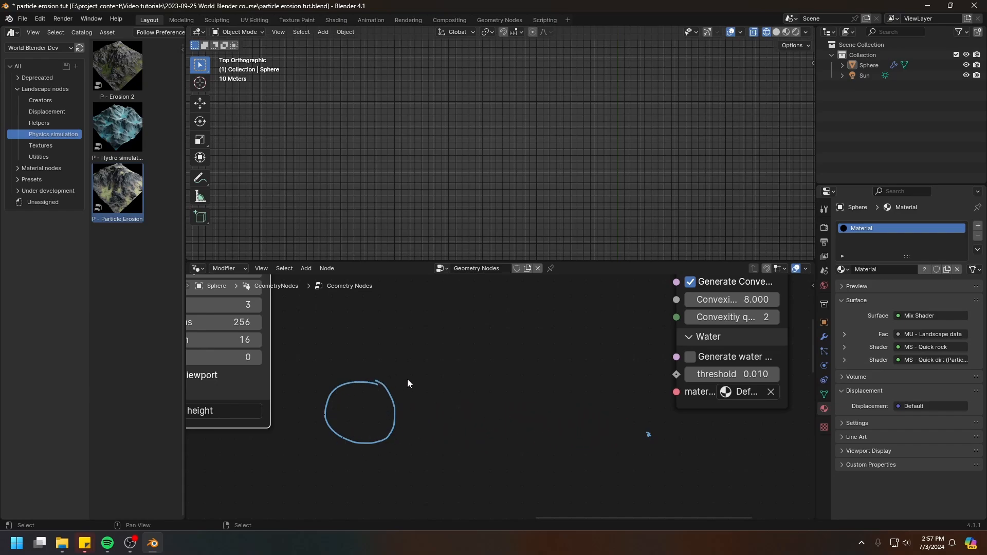
Check the Max particle size setting on the P - Particle Erosion node
middle_drag(325, 378, 551, 493)
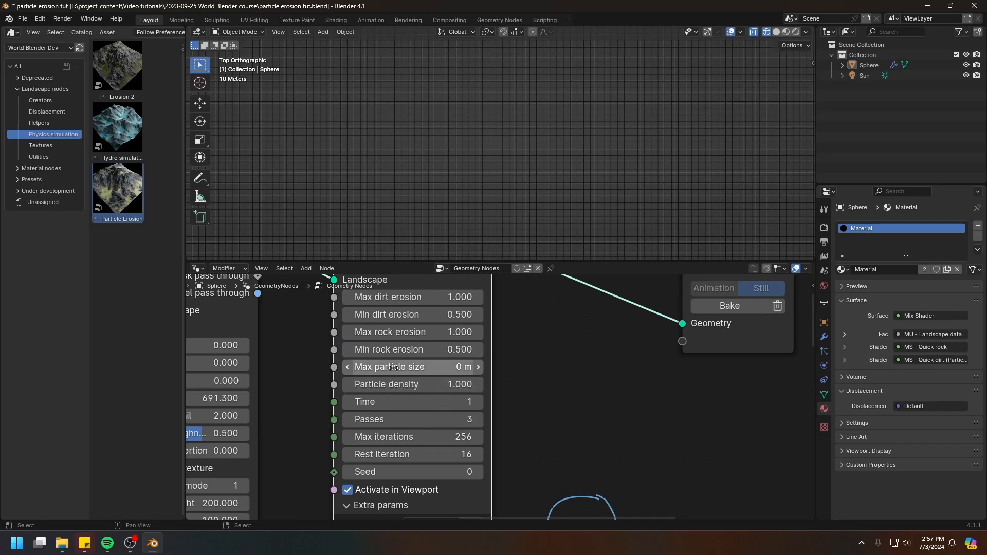
click(442, 368)
key(Escape)
Draw a medium annotation circle between the largest circle and the smallest dot
middle_drag(561, 410, 299, 282)
mouse_move(455, 400)
mouse_down()
mouse_move(491, 391)
mouse_move(464, 385)
mouse_up()
middle_drag(468, 389, 503, 414)
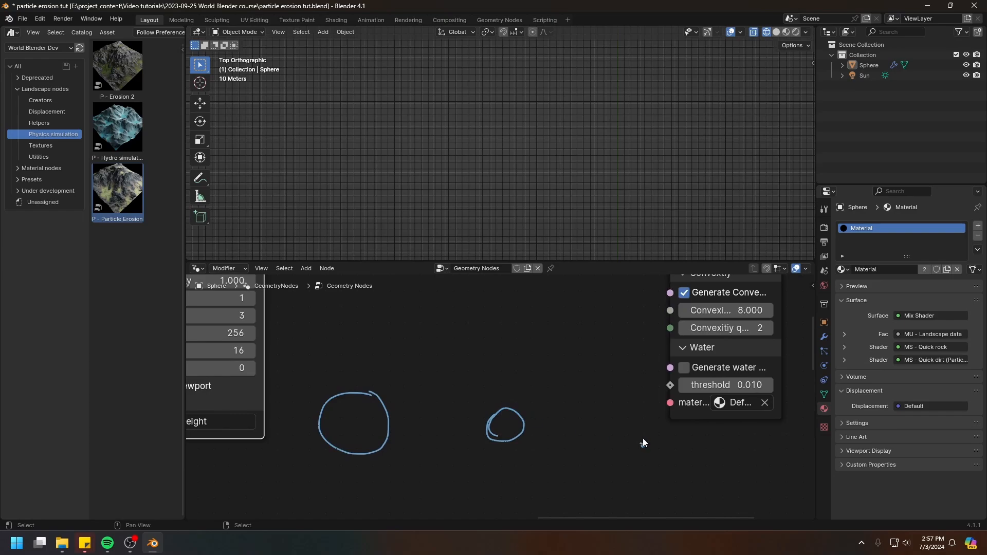
mouse_move(643, 439)
mouse_down()
mouse_move(557, 435)
mouse_move(571, 436)
mouse_up()
Erase all remaining annotated circles beside the P - Particle Erosion node
mouse_move(641, 447)
right_down()
mouse_move(508, 426)
mouse_move(493, 438)
right_up()
middle_drag(459, 432, 670, 473)
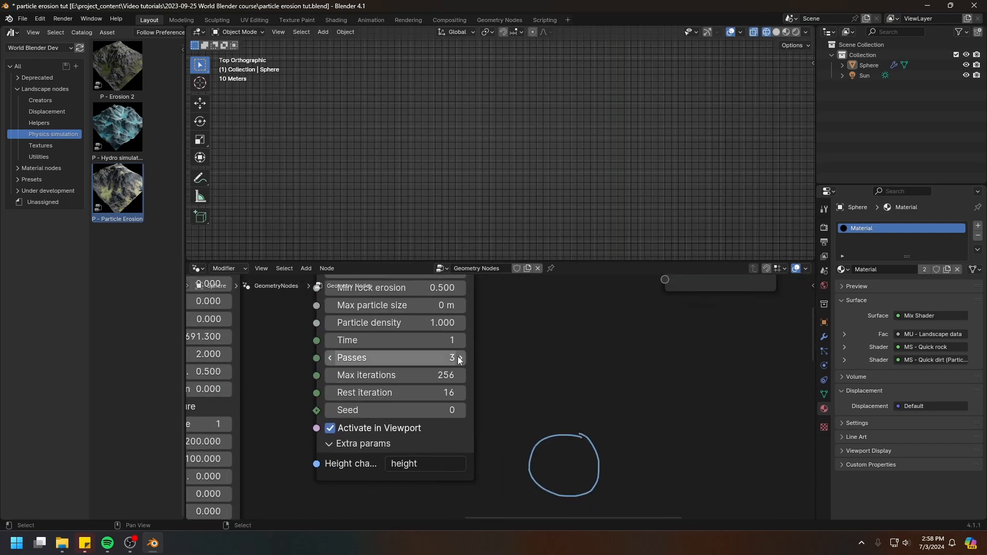
mouse_move(547, 432)
right_down()
mouse_move(568, 485)
mouse_move(575, 445)
right_up()
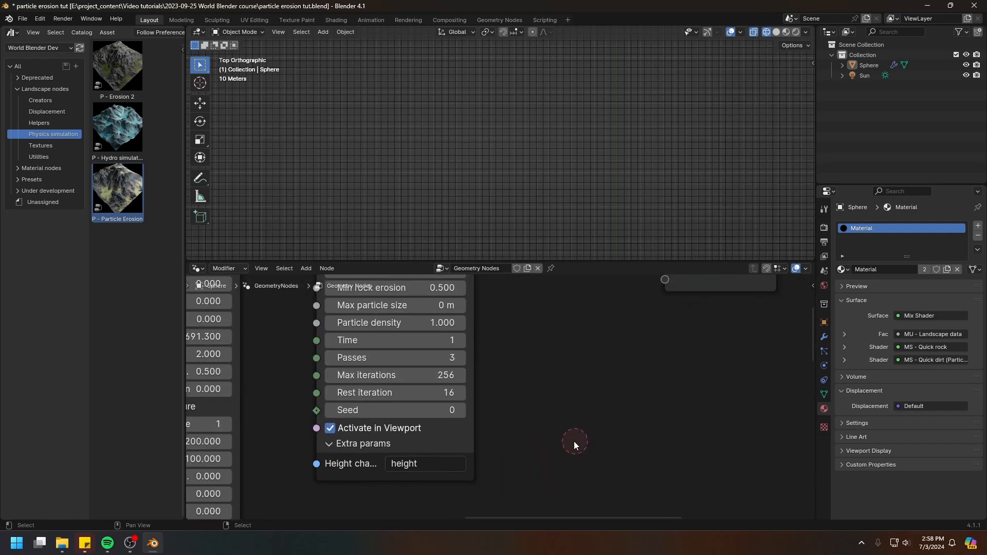
middle_drag(575, 446, 624, 470)
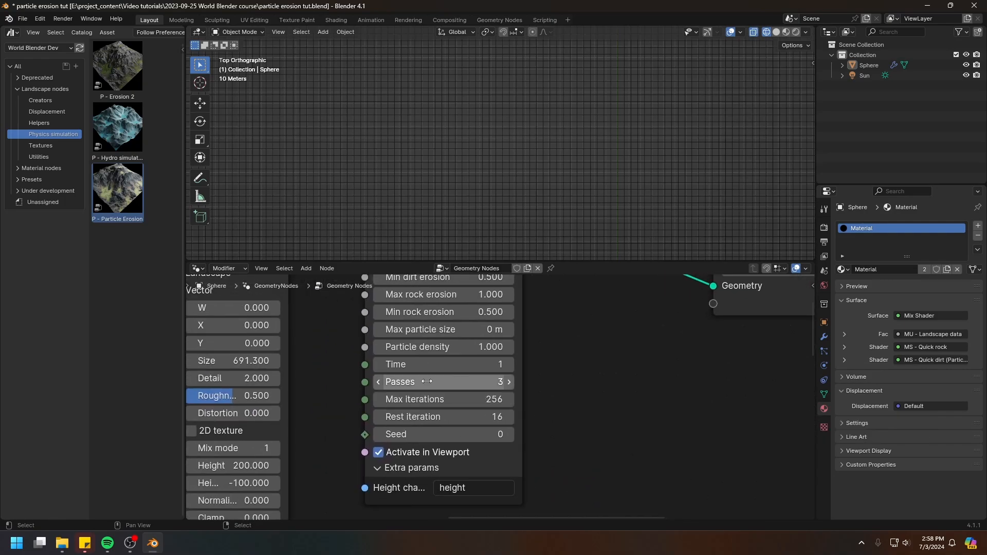
Draw a row of six annotation circles beside the P - Particle Erosion node, shrinking from a large circle to a dot
middle_drag(620, 432, 548, 421)
mouse_move(545, 394)
mouse_down()
mouse_move(557, 449)
mouse_move(567, 406)
mouse_move(632, 445)
mouse_move(623, 415)
mouse_up()
mouse_move(680, 427)
mouse_down()
mouse_move(667, 449)
mouse_move(692, 435)
mouse_move(747, 449)
mouse_up()
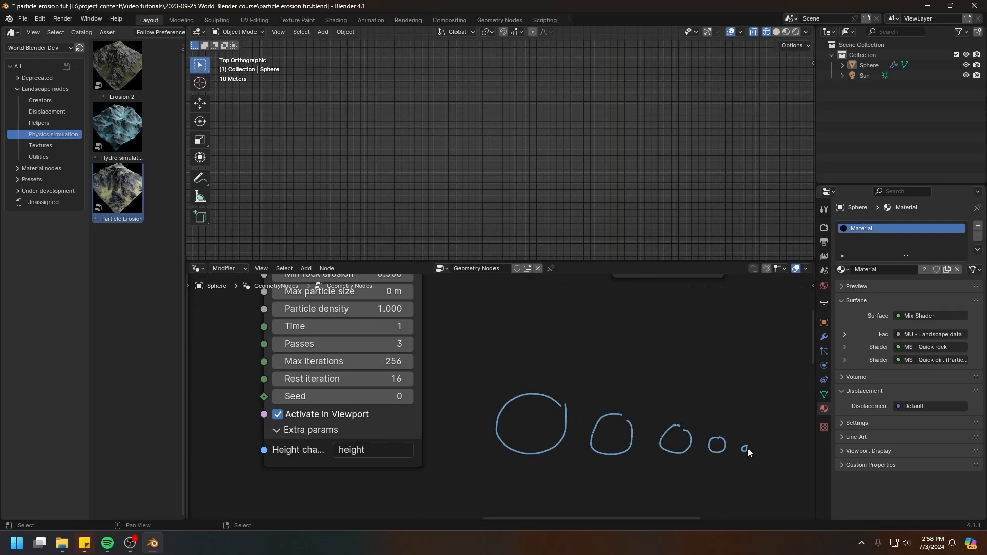
click(772, 450)
middle_drag(662, 425, 555, 423)
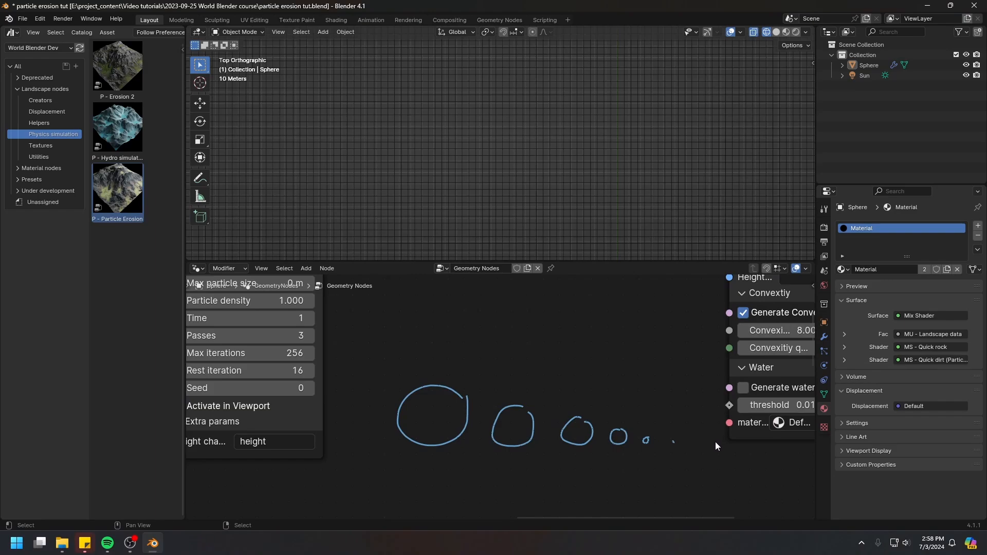
Set the P - Particle Erosion node's Passes to 6, matching the six annotated circles
mouse_move(436, 335)
middle_down()
mouse_move(551, 368)
mouse_move(536, 351)
middle_up()
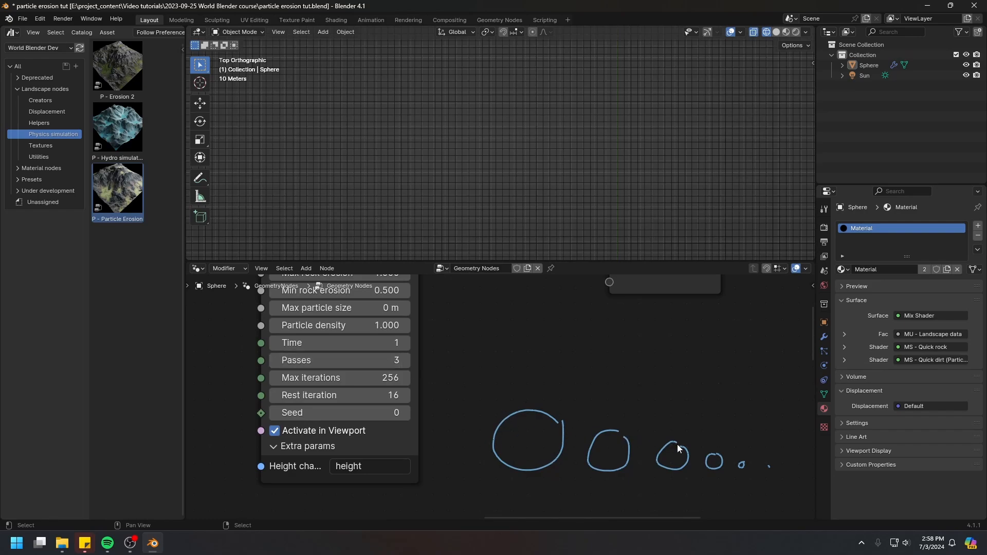
click(369, 362)
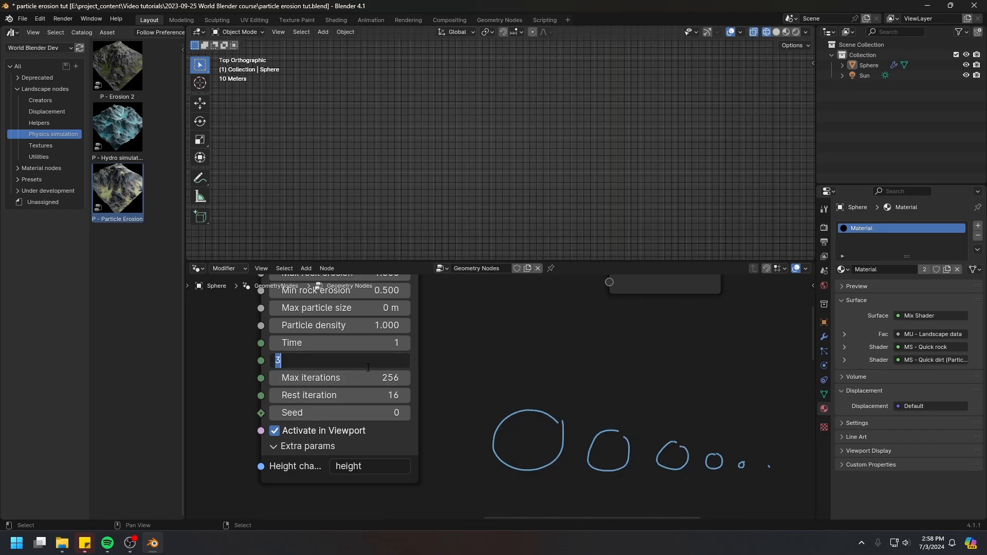
text(6)
key(Return)
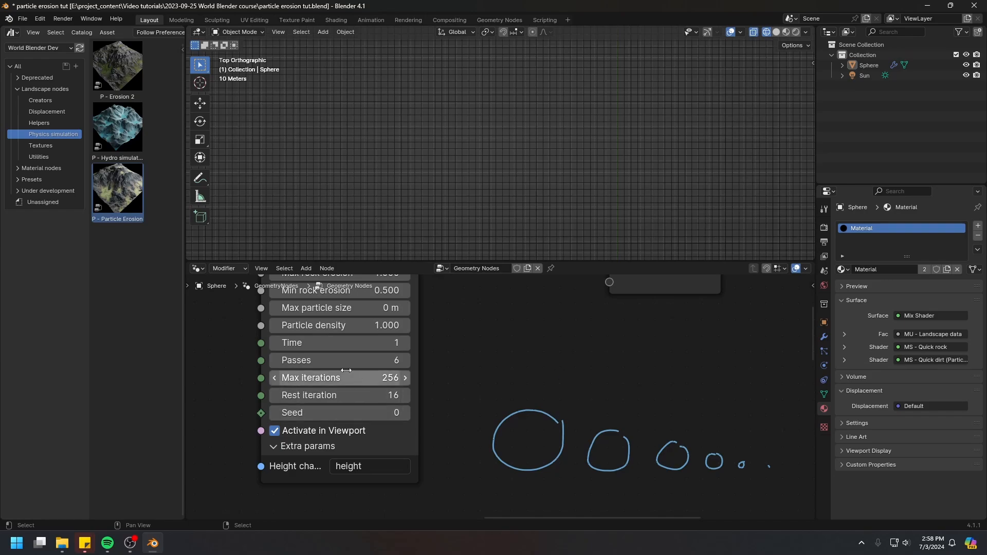
scroll(347, 371, down, 2)
middle_drag(483, 412, 533, 462)
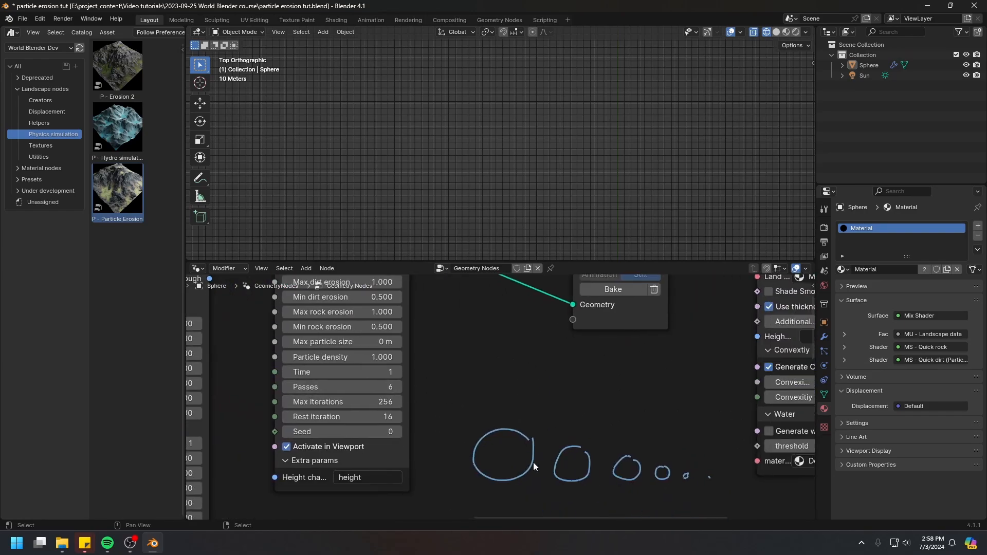
scroll(689, 480, up, 1)
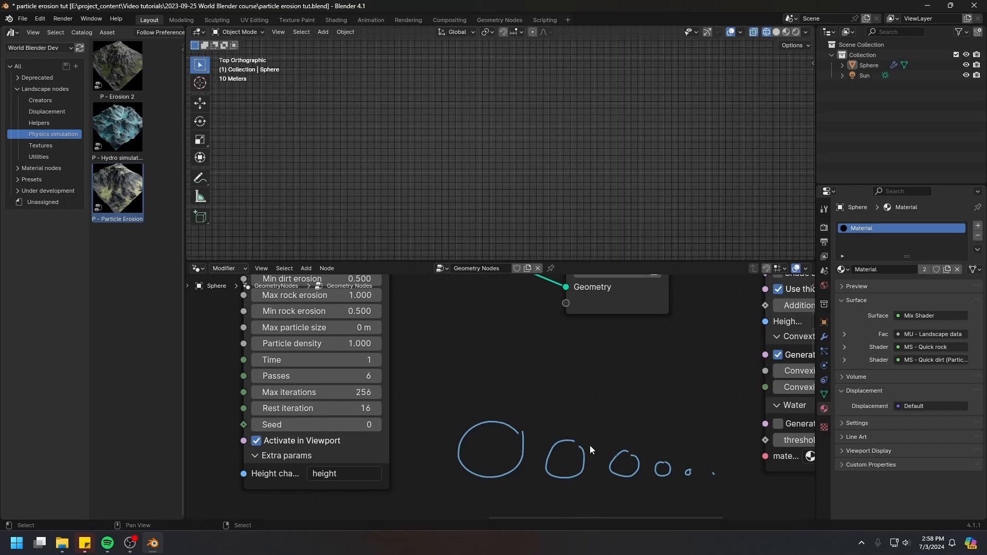
Set the P - Particle Erosion node's Passes to 3 and rebake the landscape, displayed in solid shading
middle_drag(497, 382, 570, 403)
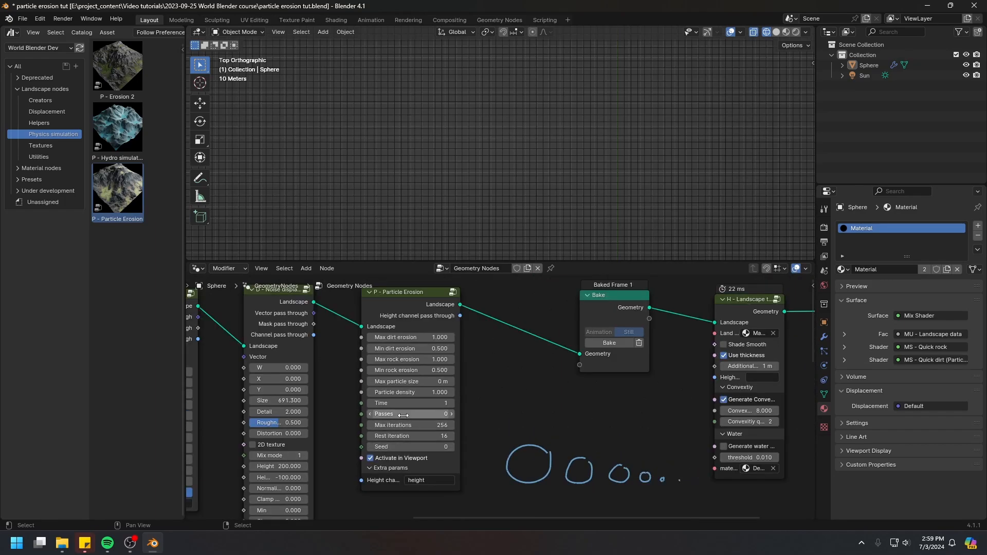
click(619, 295)
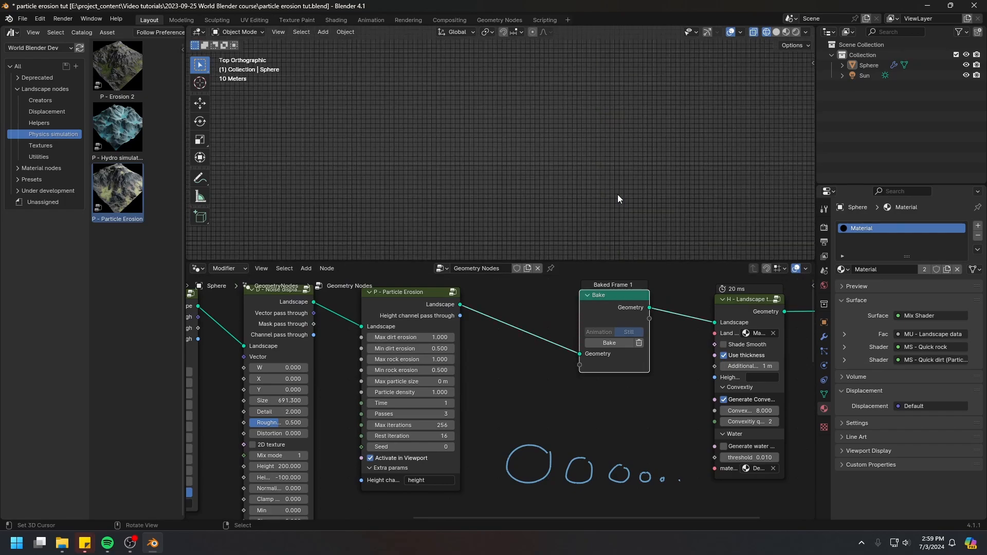
mouse_move(618, 195)
middle_down()
mouse_move(579, 204)
mouse_move(576, 136)
middle_up()
key(z)
click(660, 165)
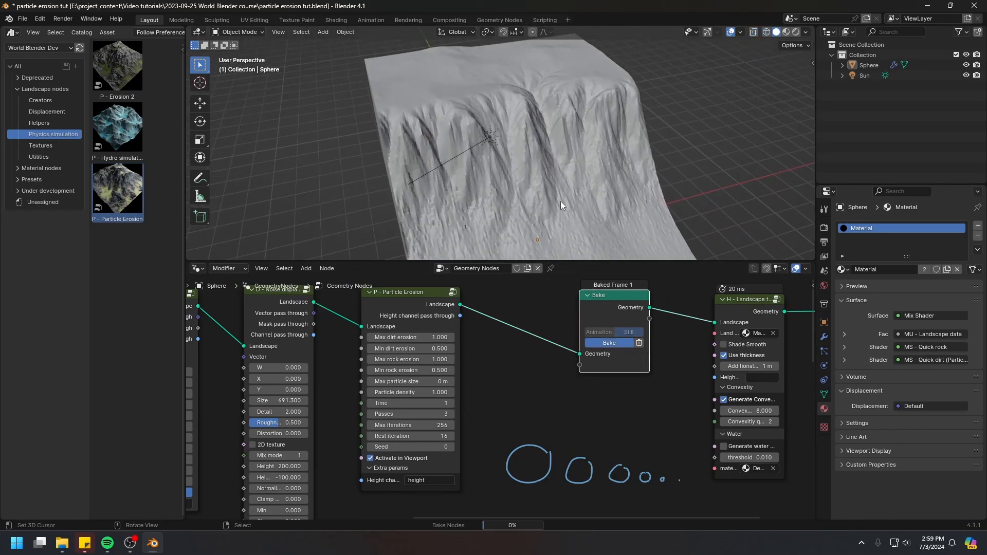
Inspect the erosion detail on the terrain's cliff face and lower slopes from several angles
scroll(515, 118, up, 4)
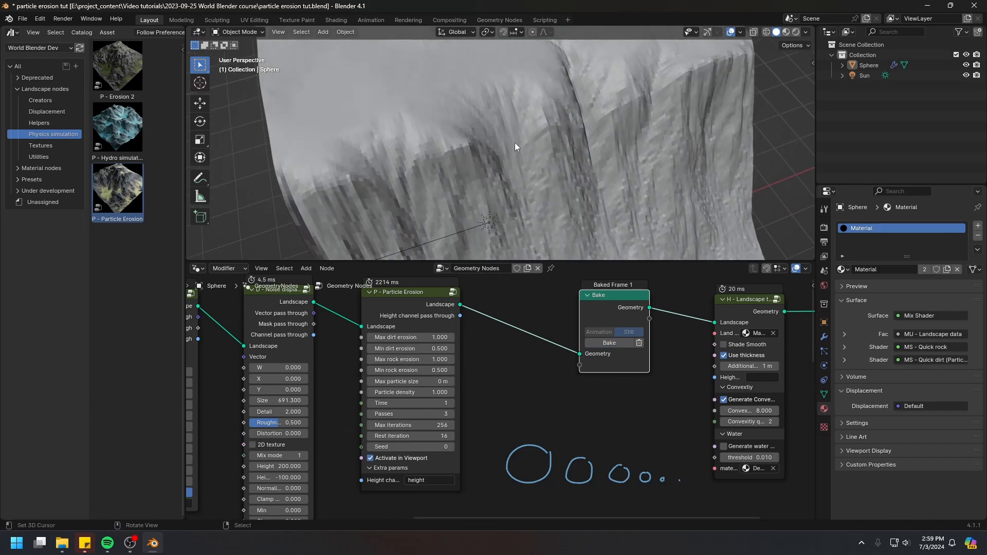
middle_drag(570, 145, 485, 104)
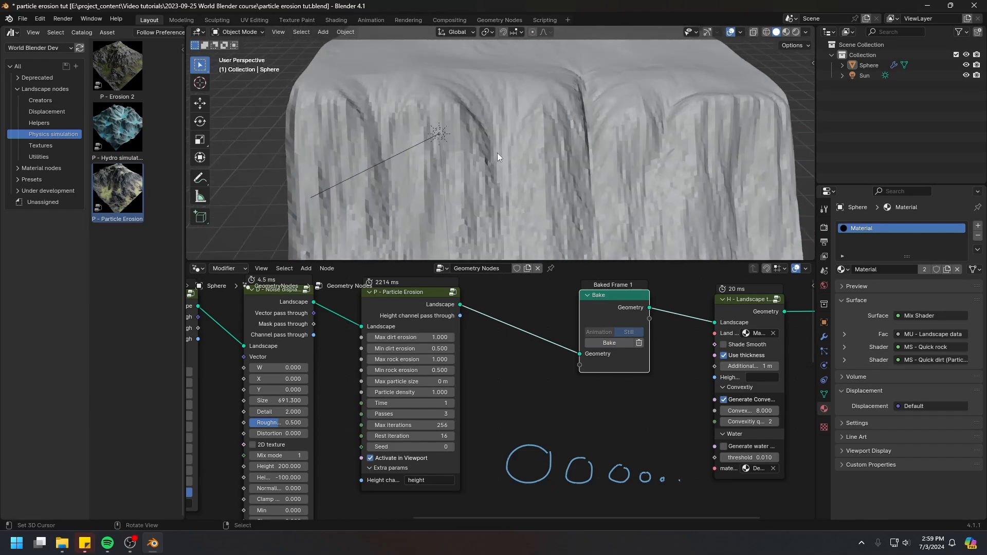
middle_drag(511, 162, 600, 118)
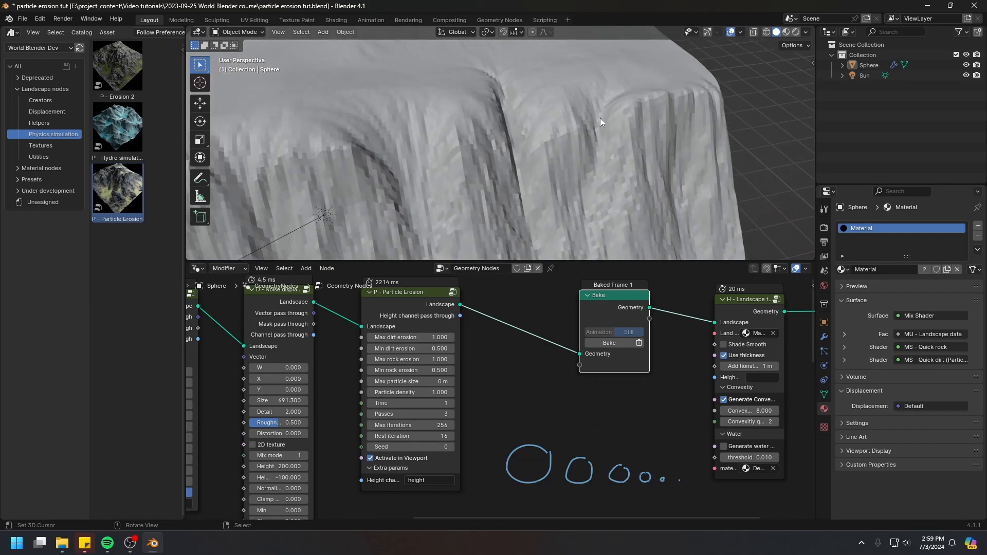
middle_drag(662, 173, 625, 163)
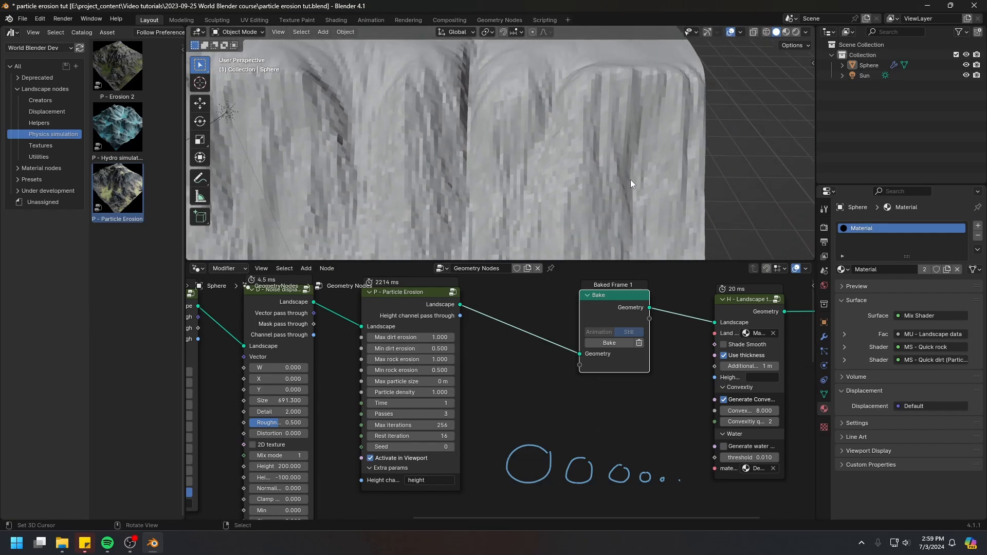
middle_drag(626, 197, 402, 89)
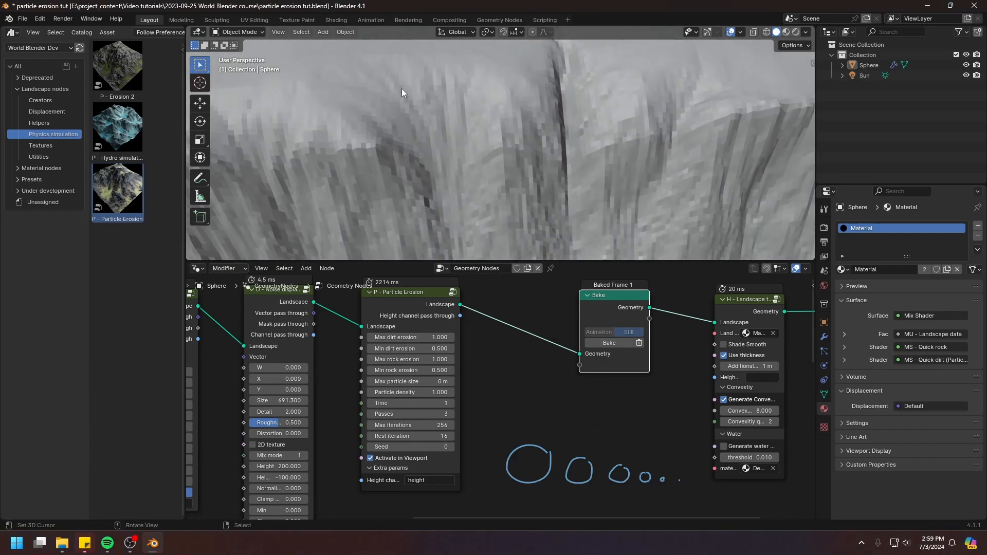
middle_drag(511, 184, 512, 132)
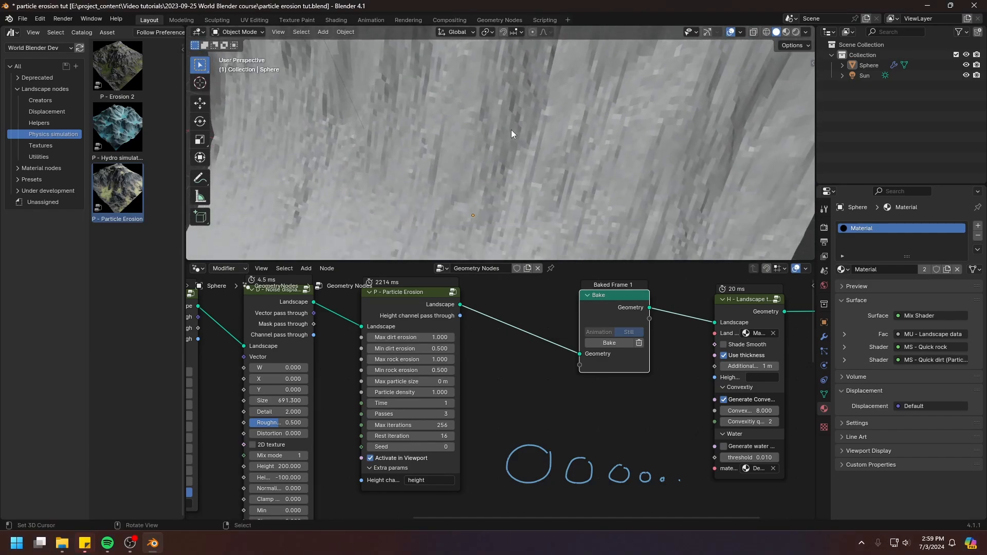
Set the P - Particle Erosion node's Passes to 1
middle_drag(464, 426, 563, 388)
scroll(535, 390, up, 2)
click(532, 374)
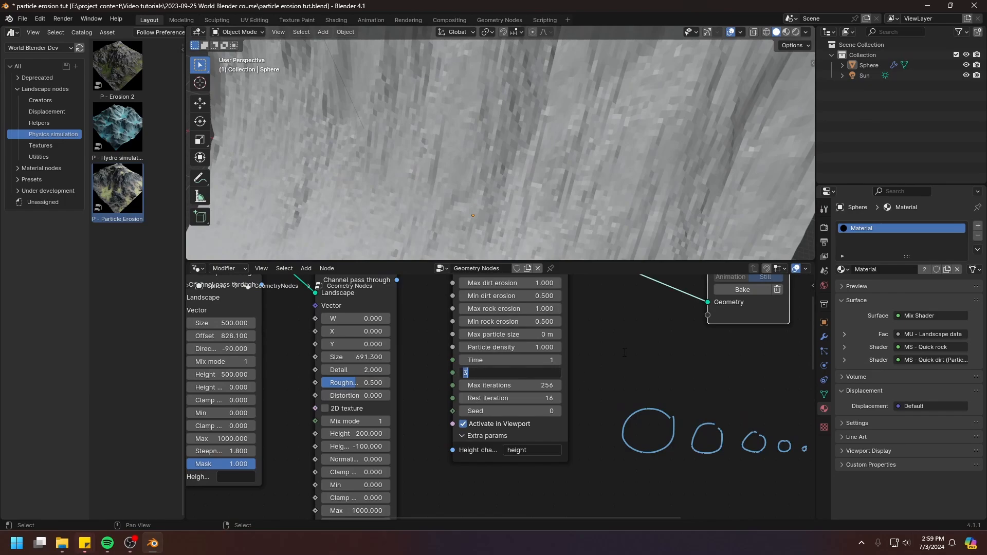
text(1)
key(Return)
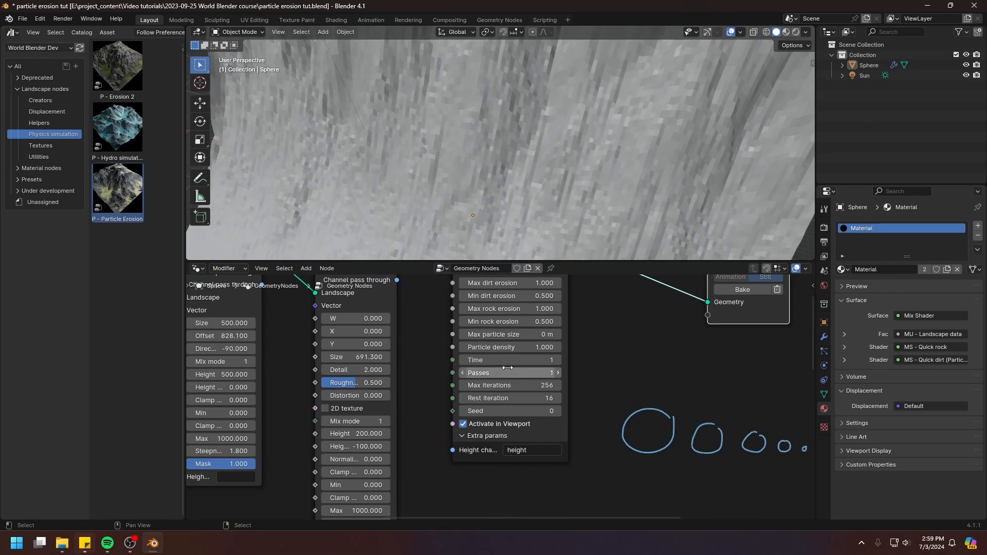
Review the annotated circles and the Max particle size value of the P - Particle Erosion node
shift+scroll(607, 333, up, 4)
drag(516, 312, 512, 311)
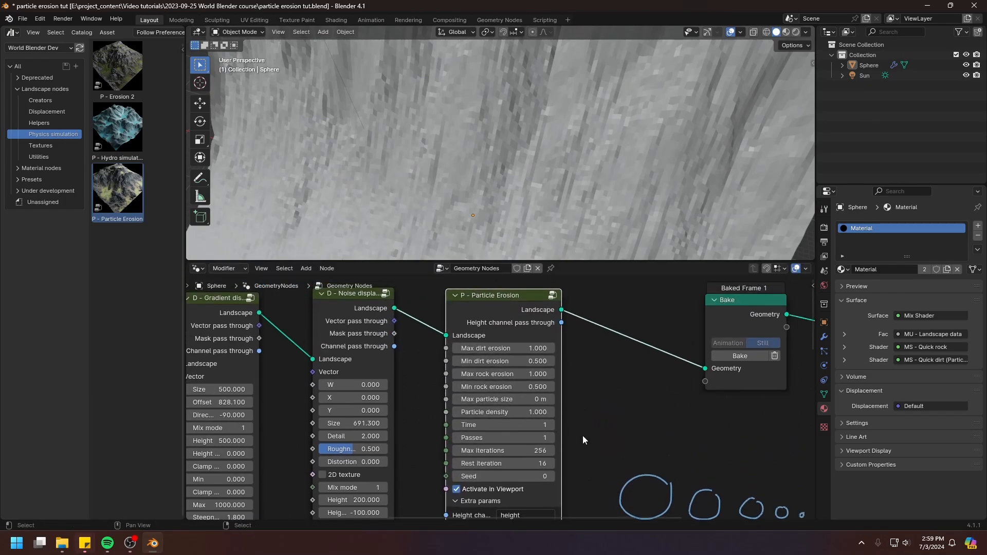
middle_drag(709, 447, 493, 365)
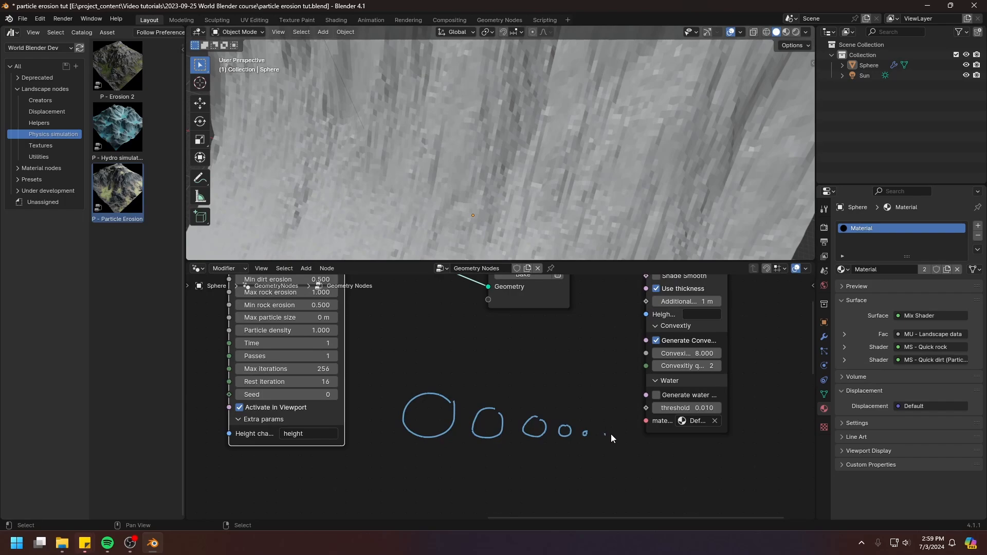
middle_drag(356, 342, 440, 388)
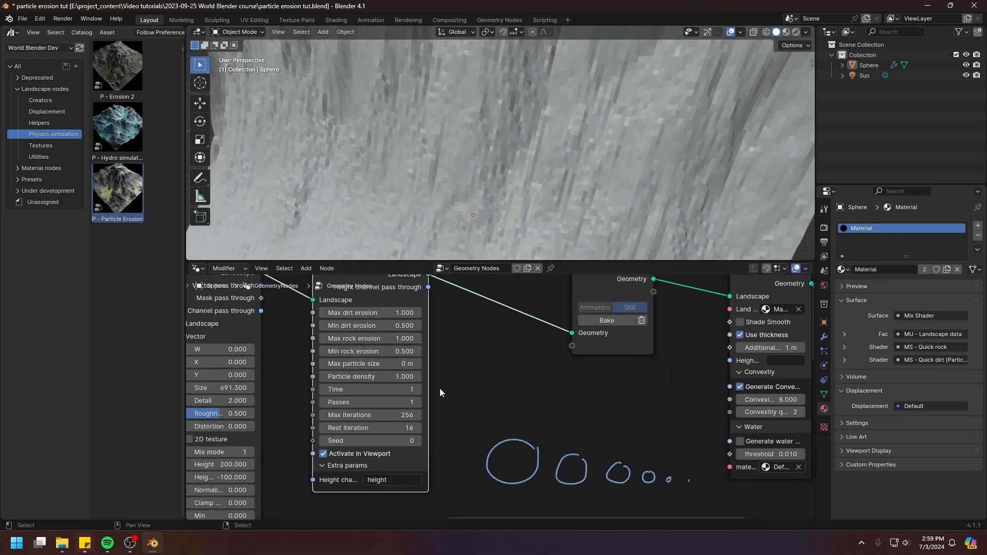
click(365, 363)
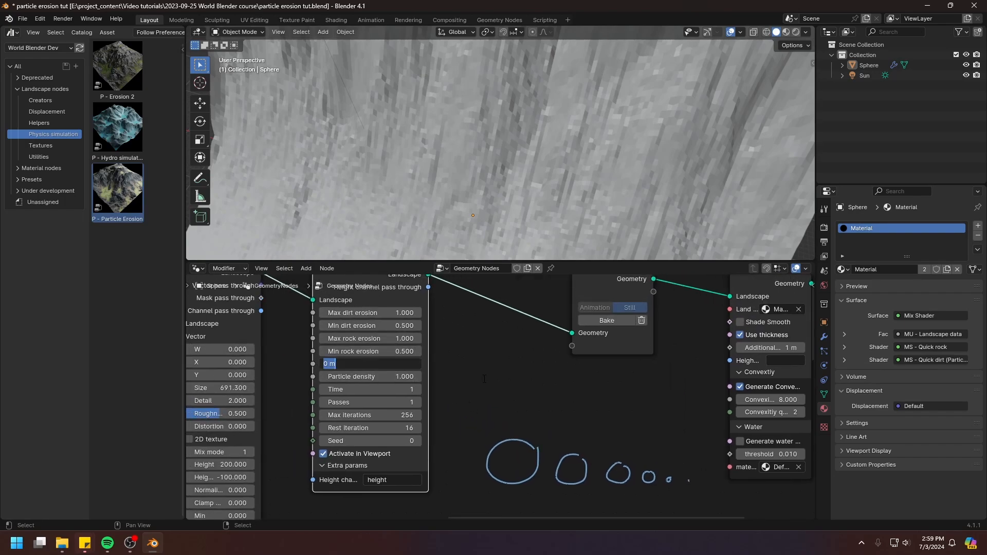
click(484, 379)
Rebake the landscape in the Bake node with the single erosion pass
middle_drag(550, 371, 533, 420)
click(606, 332)
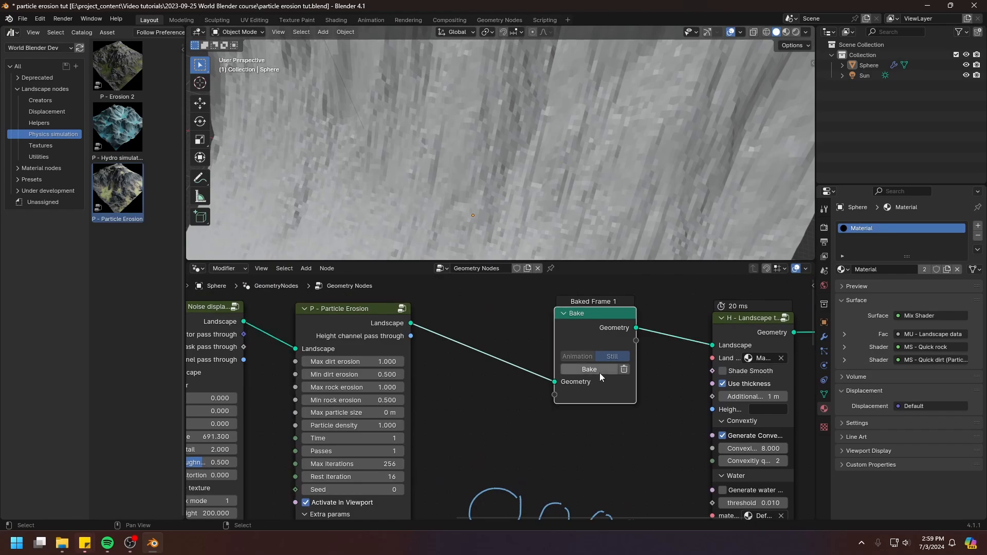
click(600, 372)
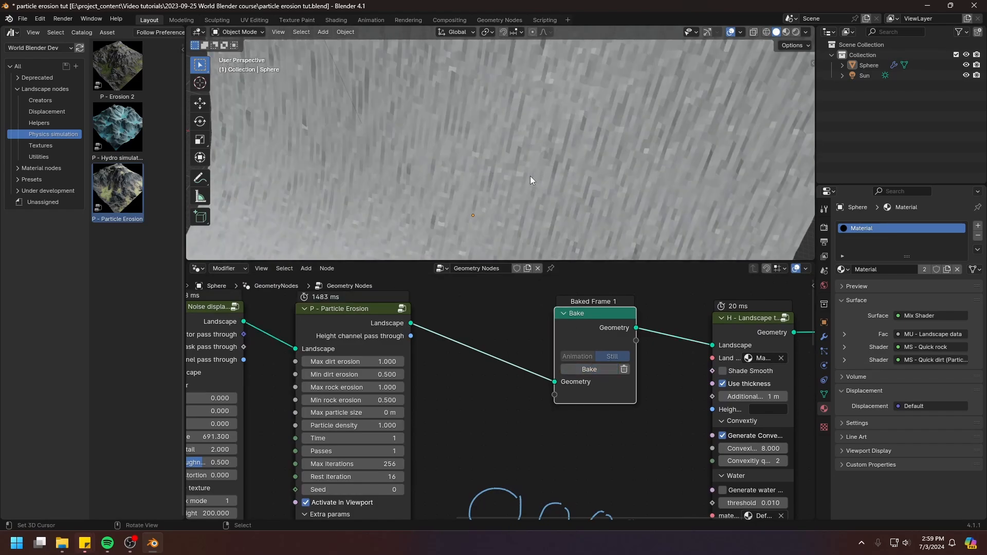
Set the P - Particle Erosion node's Passes to 2
mouse_move(530, 175)
middle_down()
mouse_move(504, 164)
mouse_move(529, 259)
mouse_move(415, 76)
mouse_move(461, 145)
mouse_move(502, 166)
mouse_move(545, 140)
mouse_move(551, 117)
mouse_move(556, 160)
mouse_move(558, 124)
mouse_move(570, 157)
mouse_move(581, 152)
mouse_move(580, 176)
mouse_move(580, 136)
mouse_move(509, 139)
mouse_move(569, 119)
mouse_move(429, 123)
mouse_move(537, 92)
mouse_move(584, 148)
mouse_move(637, 102)
mouse_move(616, 136)
mouse_move(489, 136)
mouse_move(555, 189)
mouse_move(536, 158)
middle_up()
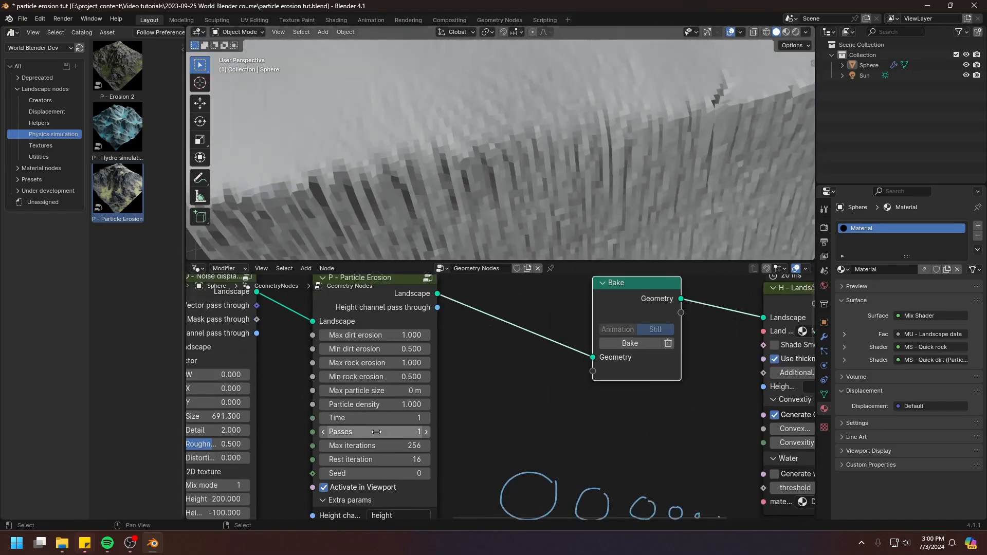
click(377, 432)
text(2)
key(Return)
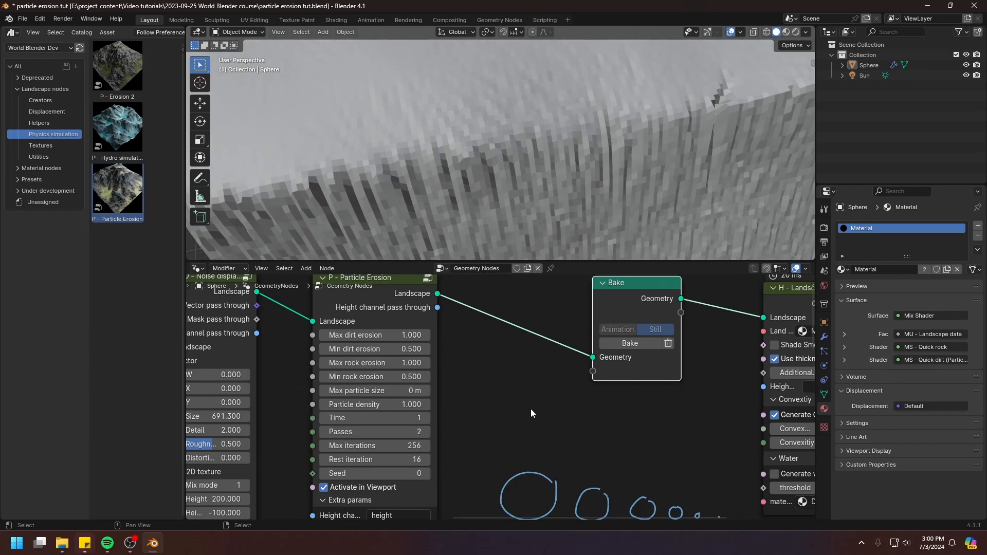
Erase the smaller annotated circles below the nodes, keeping only the largest one
middle_drag(585, 487, 528, 414)
mouse_move(529, 431)
right_down()
mouse_move(595, 430)
mouse_move(632, 453)
mouse_move(515, 425)
right_up()
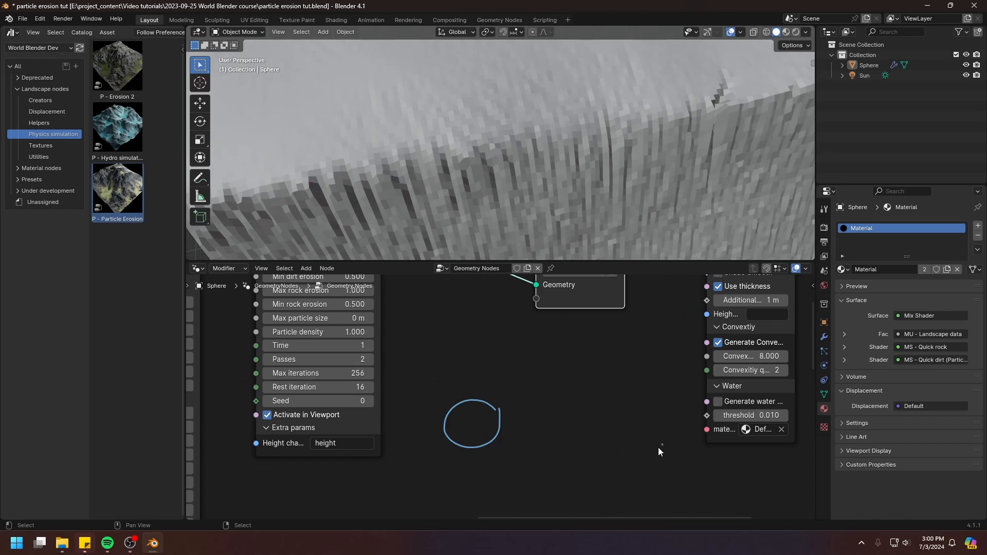
middle_drag(536, 385, 536, 466)
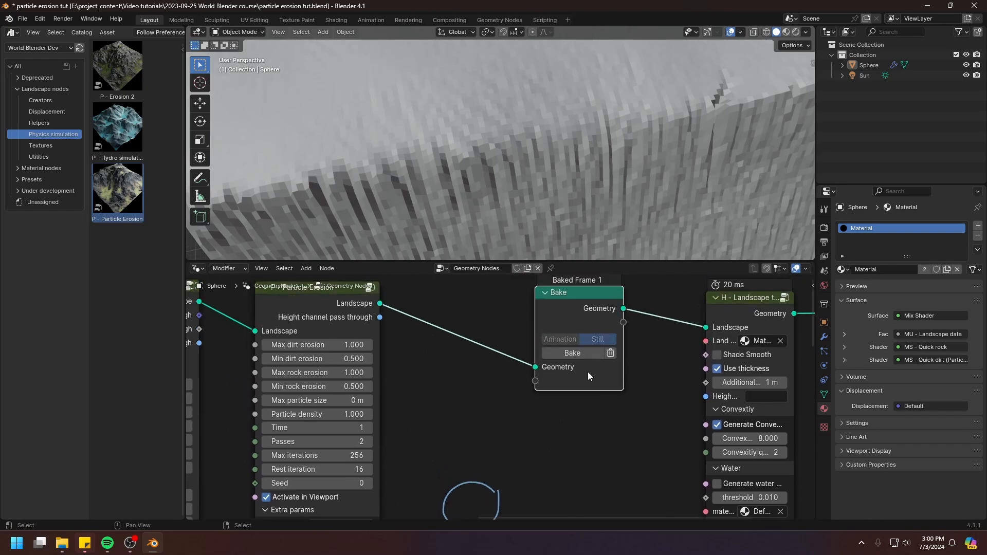
Rebake the landscape in the Bake node with two erosion passes and inspect the cliff face from several angles
click(572, 353)
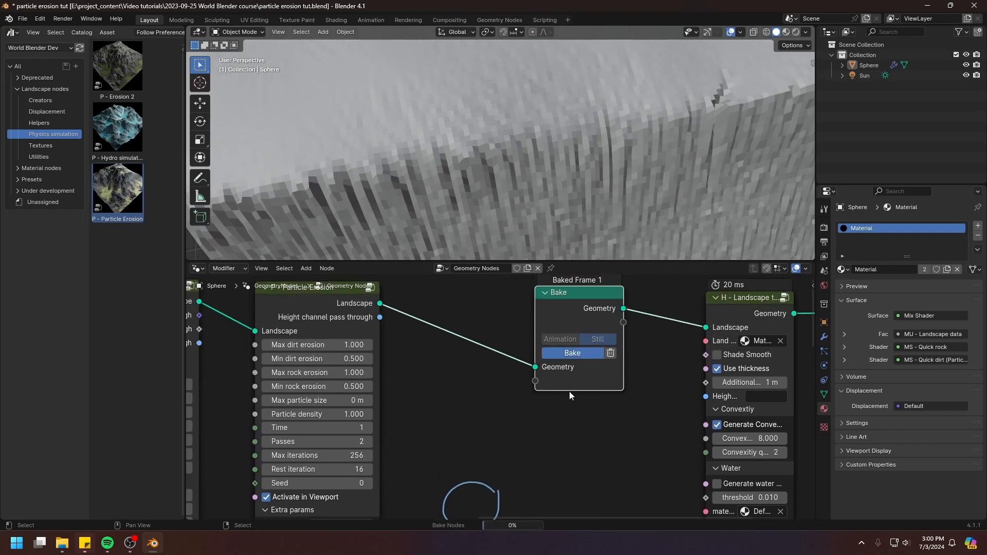
middle_drag(578, 158, 572, 133)
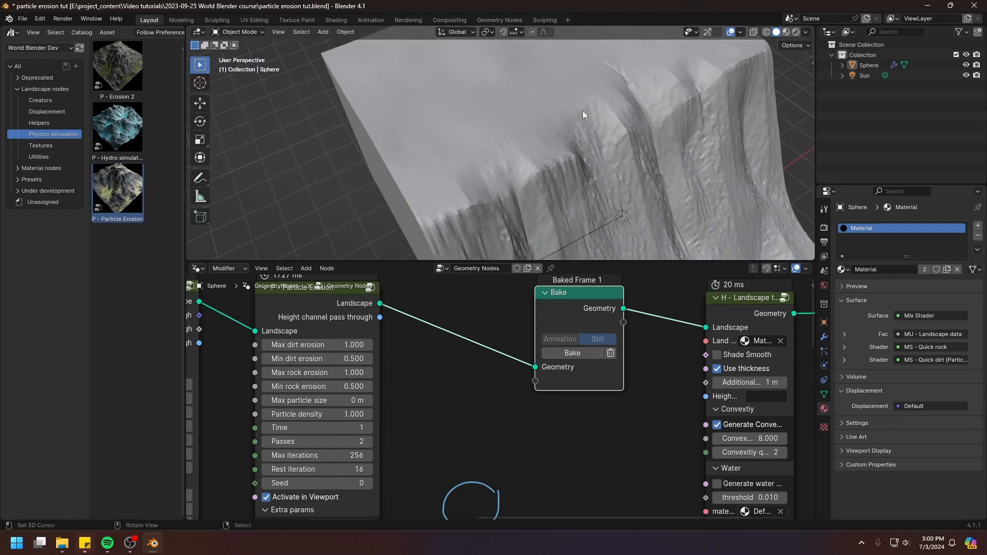
middle_drag(637, 190, 580, 165)
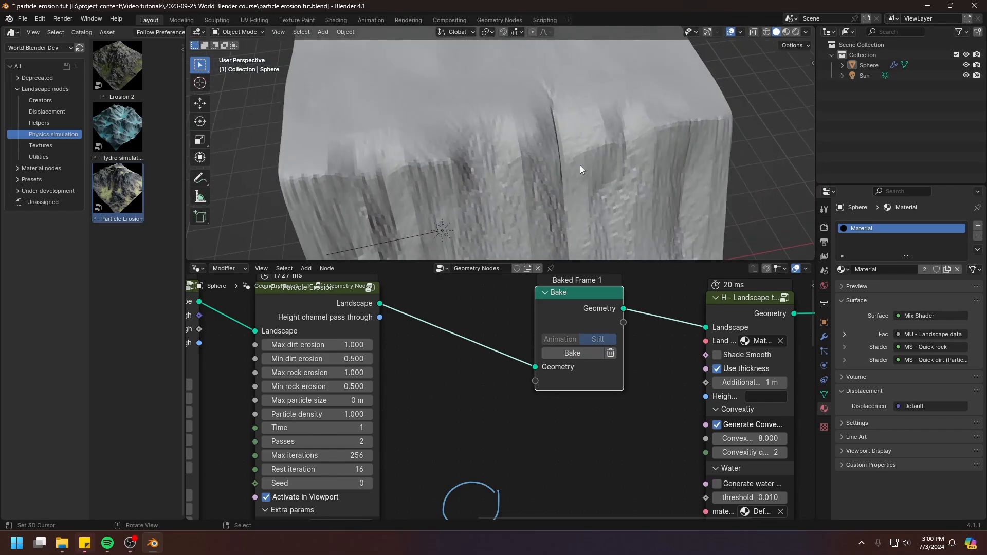
middle_drag(547, 208, 498, 215)
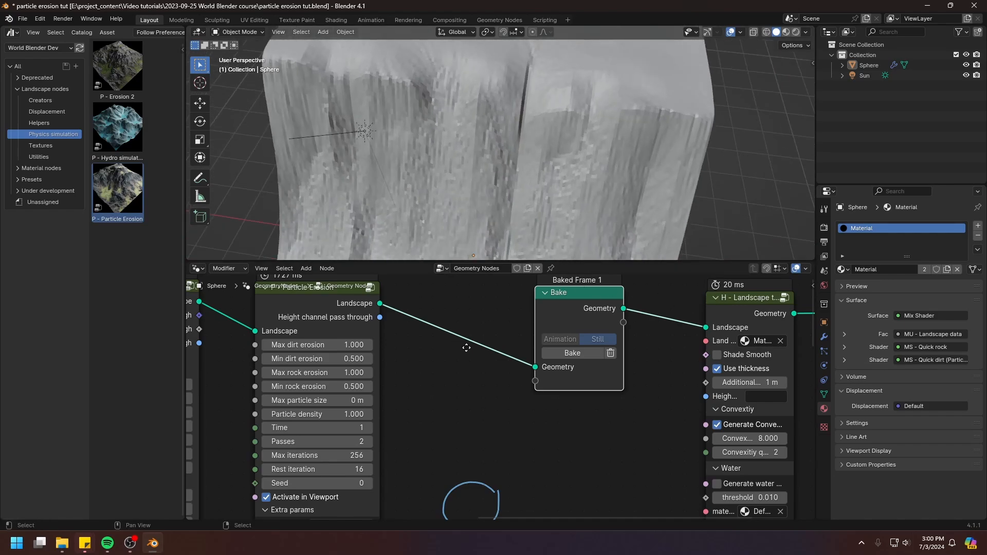
Set the P - Particle Erosion node's Passes to 7 and rebake the landscape
scroll(404, 411, up, 1)
middle_drag(396, 425, 462, 413)
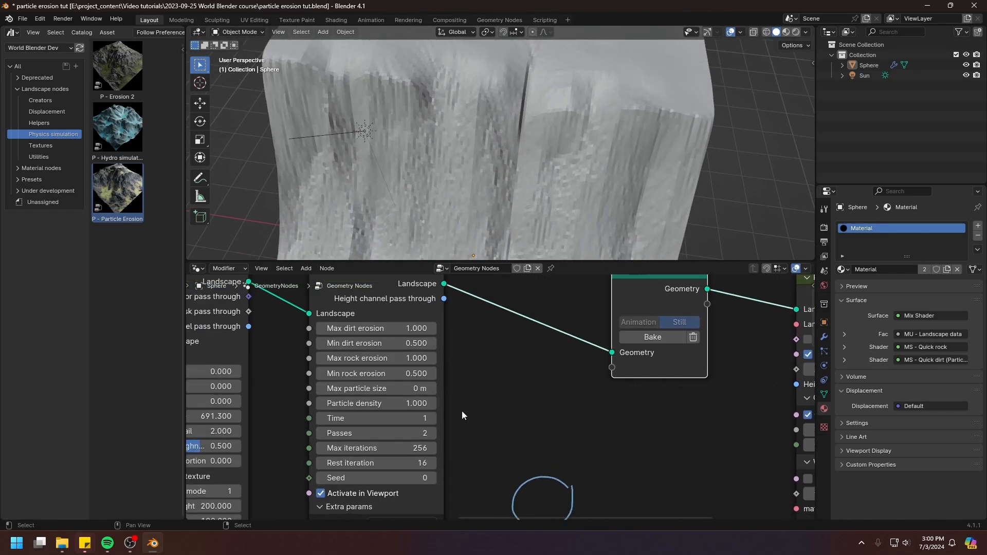
click(363, 433)
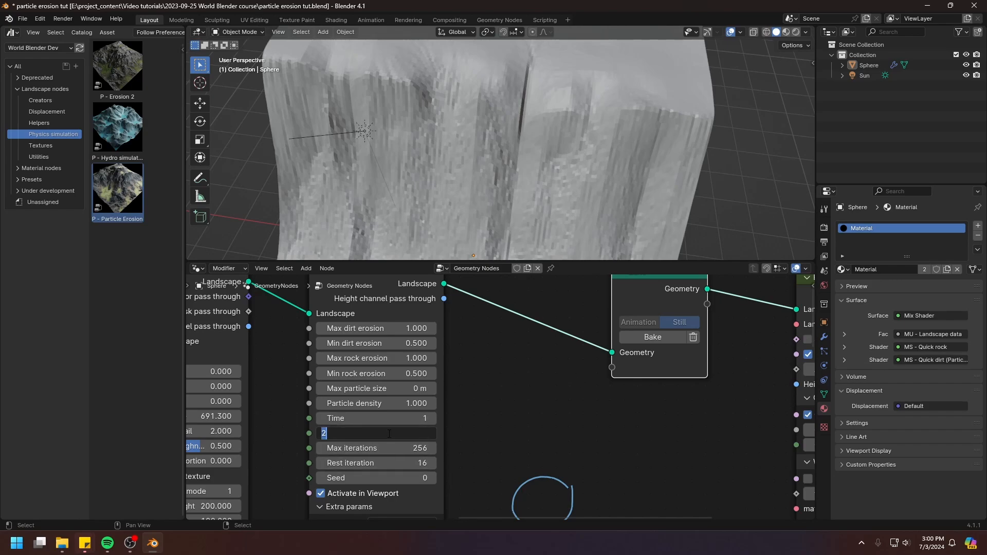
text(7)
key(Return)
middle_drag(479, 356, 473, 444)
drag(314, 371, 313, 365)
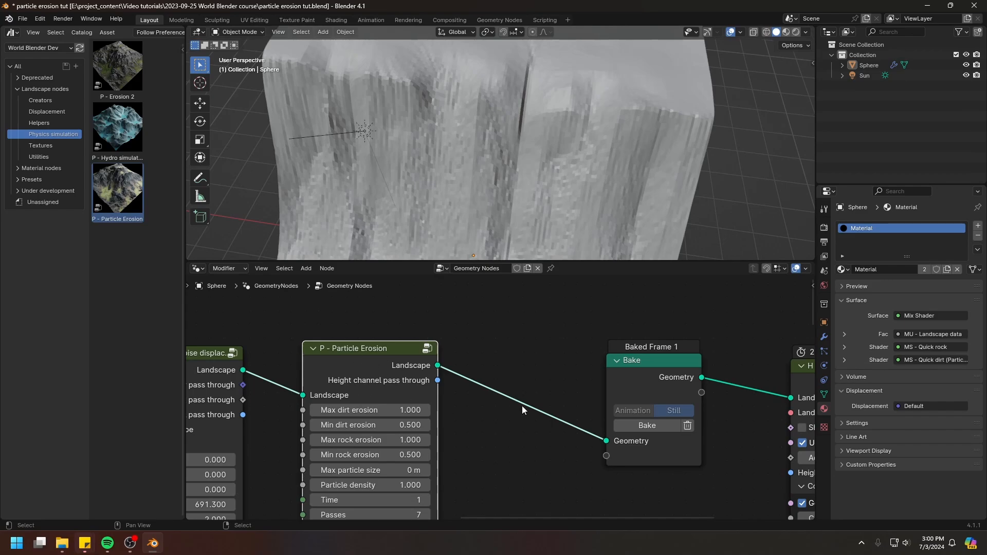
click(644, 426)
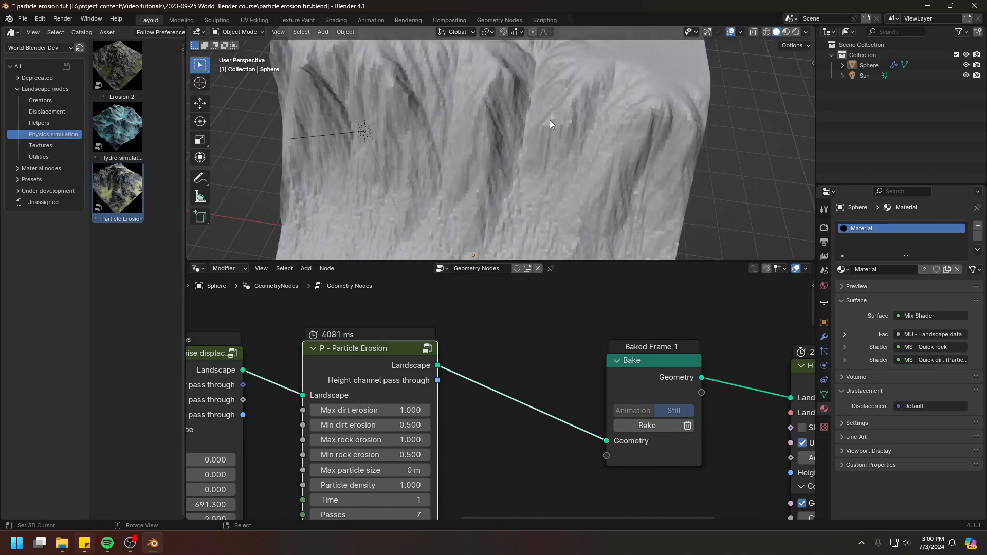
Inspect the seven-pass erosion on the terrain's cliff edge, rock face and lower slopes, close up and from a distance
middle_drag(550, 119, 467, 158)
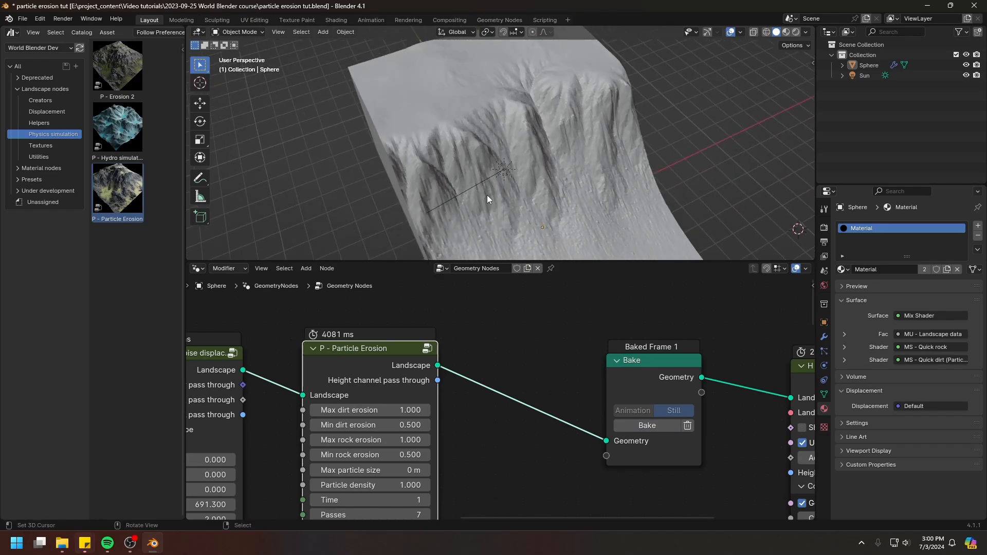
scroll(567, 200, up, 4)
mouse_move(569, 202)
middle_down()
mouse_move(573, 177)
mouse_move(566, 186)
mouse_move(501, 138)
mouse_move(522, 128)
mouse_move(555, 181)
mouse_move(581, 141)
mouse_move(597, 214)
mouse_move(584, 174)
mouse_move(575, 190)
middle_up()
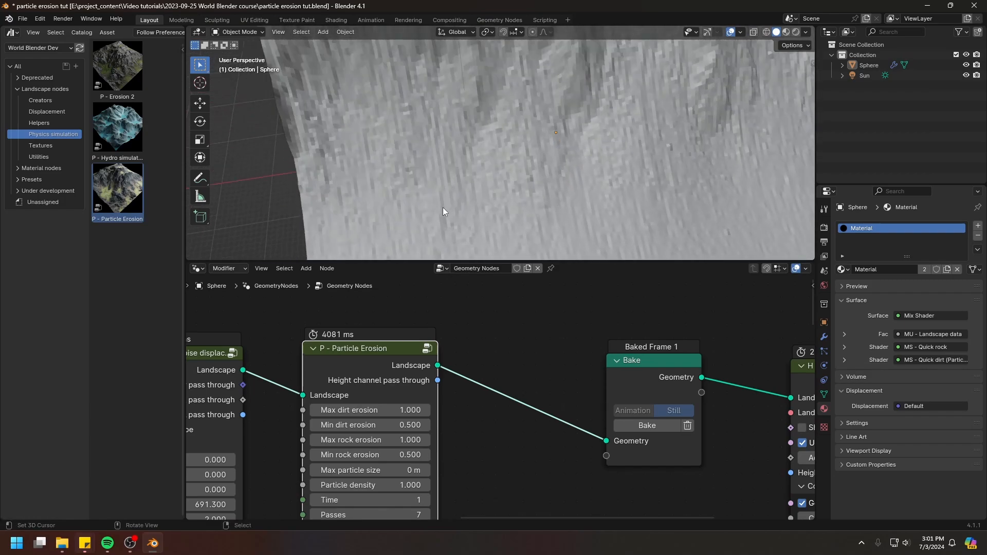
middle_drag(513, 91, 525, 151)
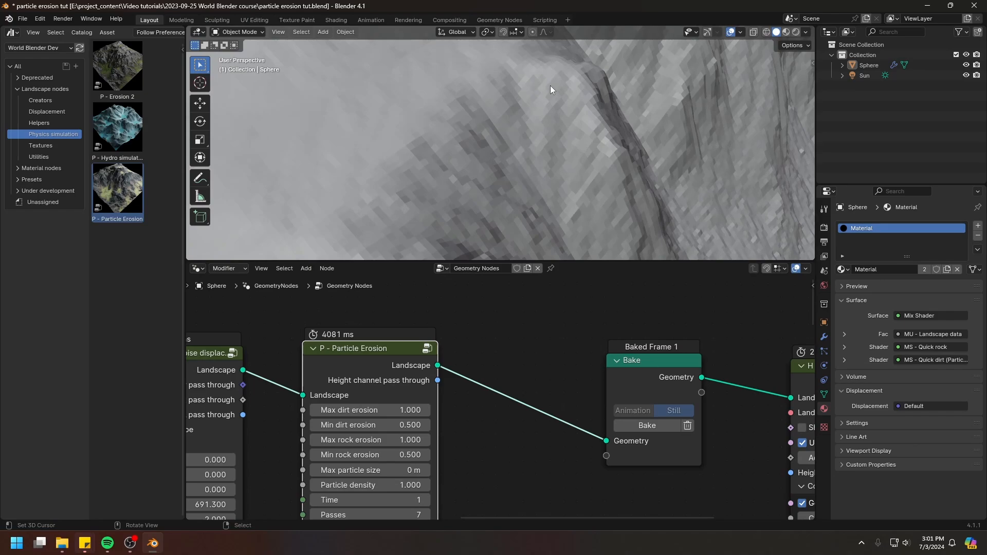
middle_drag(503, 114, 442, 138)
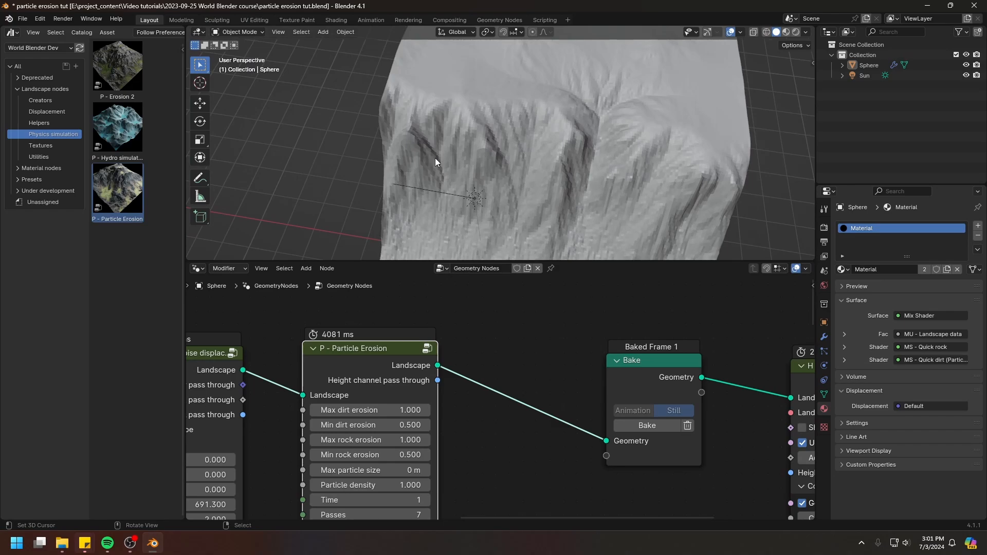
middle_drag(435, 159, 454, 169)
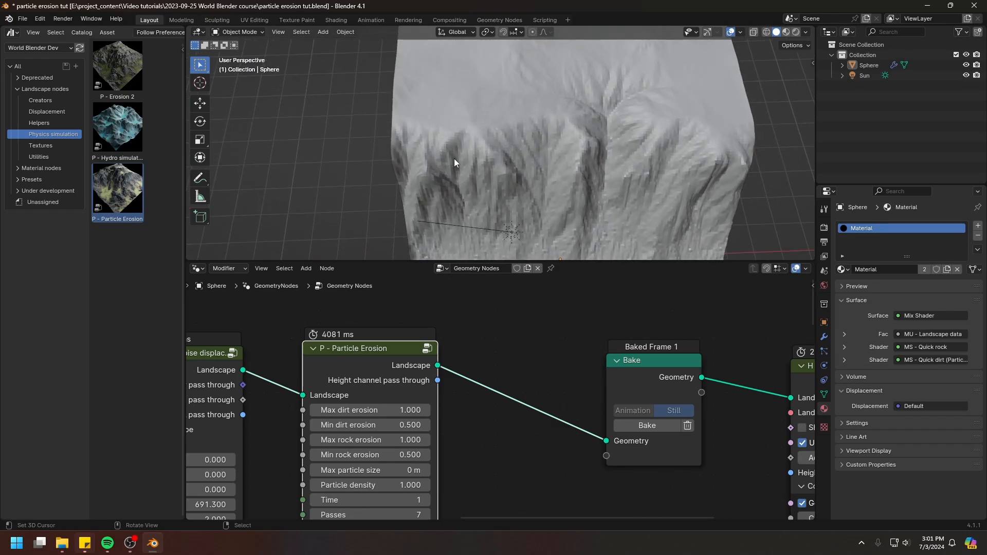
middle_drag(467, 160, 514, 174)
Set the P - Particle Erosion node's Passes to 0 and rebake the landscape in the Bake node
middle_drag(418, 514, 477, 362)
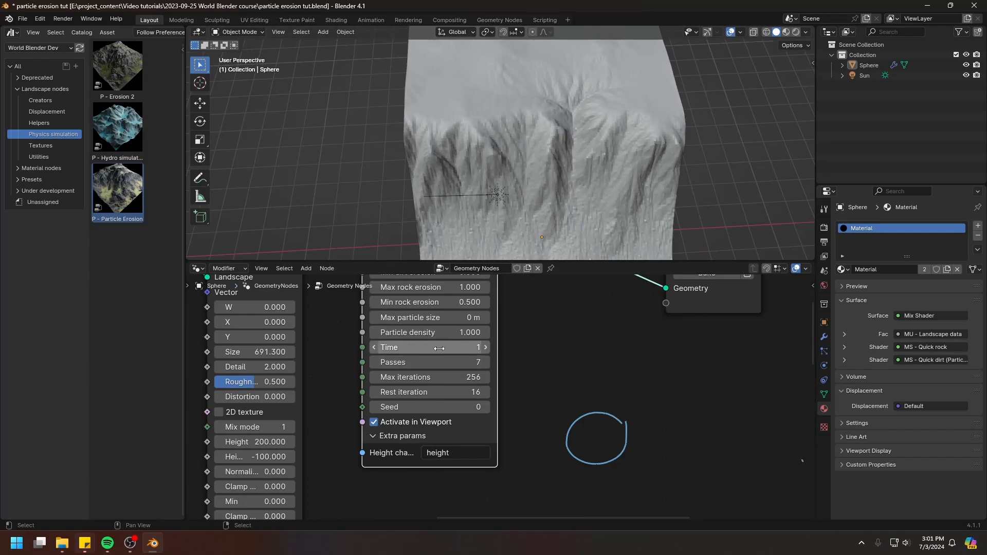
middle_drag(621, 358, 536, 377)
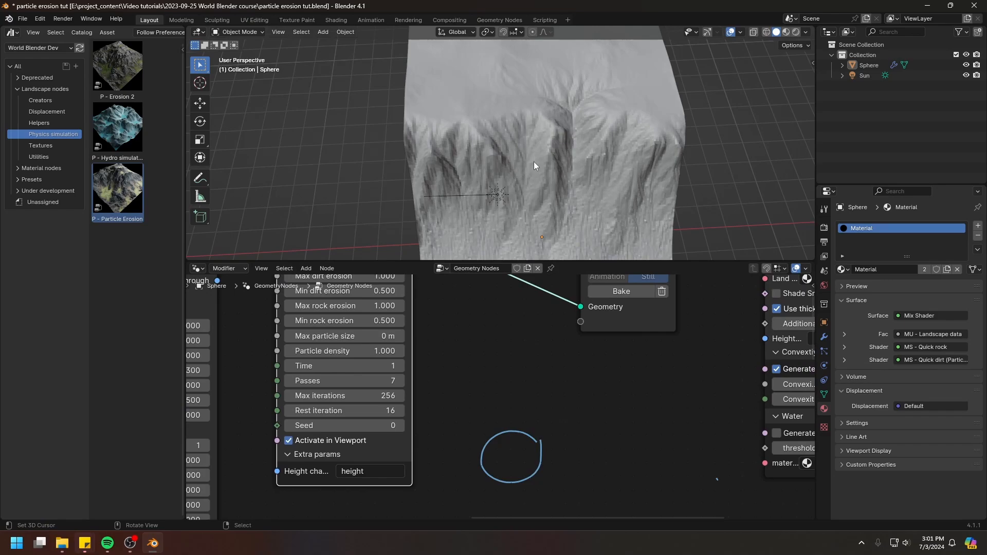
middle_drag(476, 361, 491, 377)
middle_drag(481, 316, 542, 330)
double_click(404, 395)
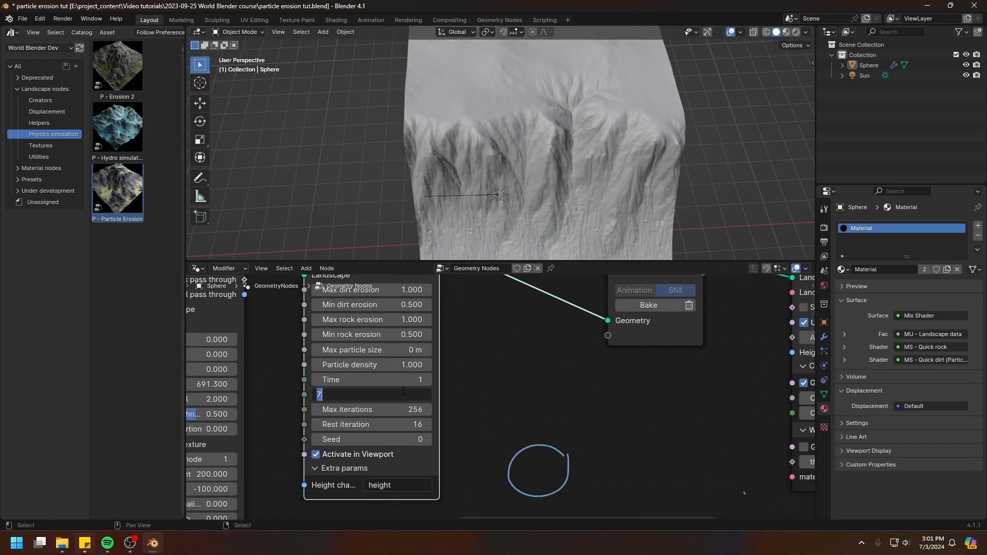
text(0)
key(Return)
middle_drag(689, 278, 640, 333)
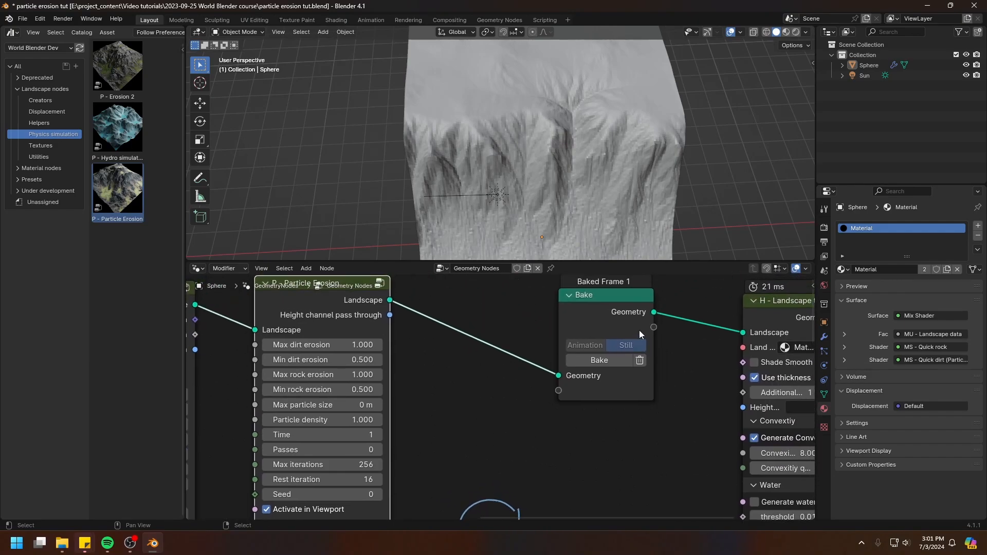
drag(605, 316, 604, 307)
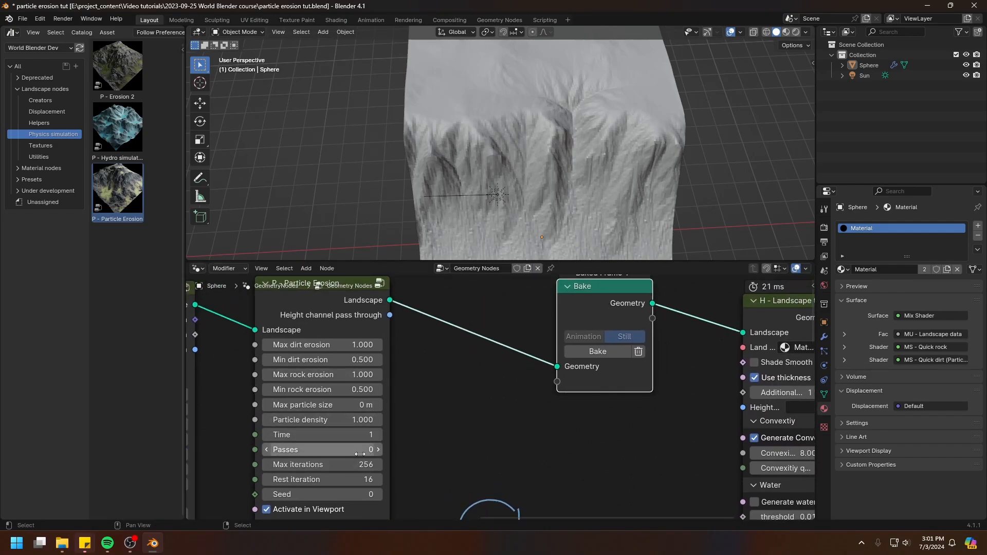
drag(612, 304, 611, 300)
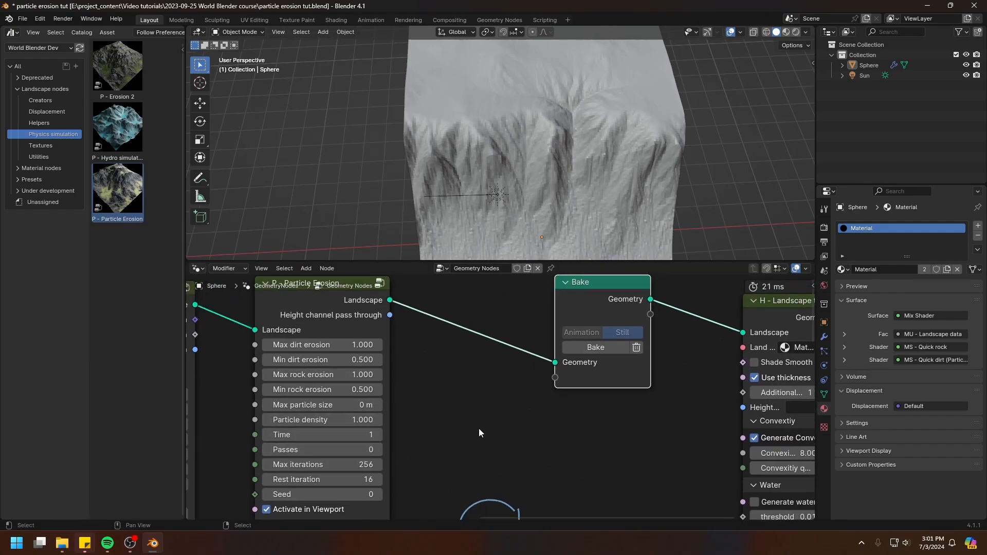
click(602, 348)
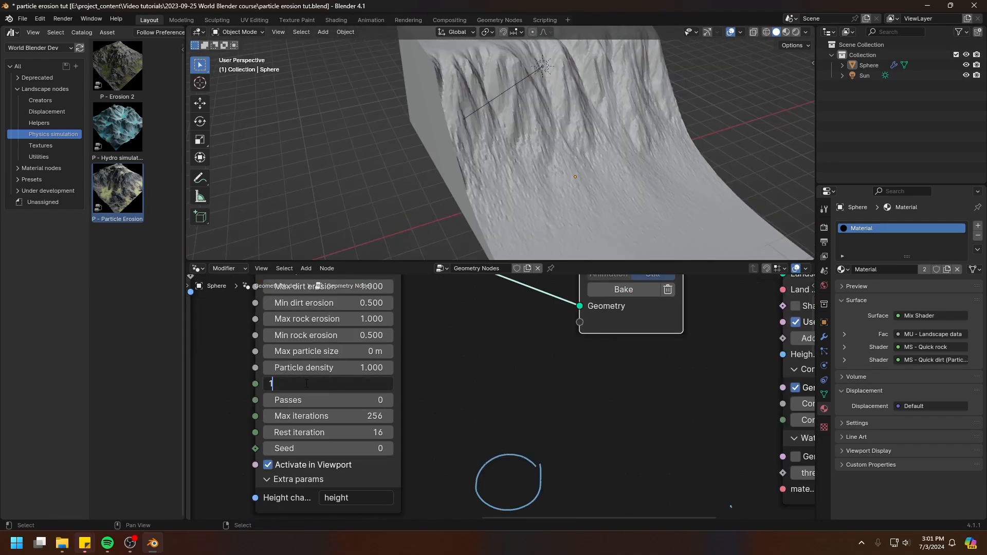
Set the P - Particle Erosion node's Time to 2
middle_drag(563, 431, 568, 372)
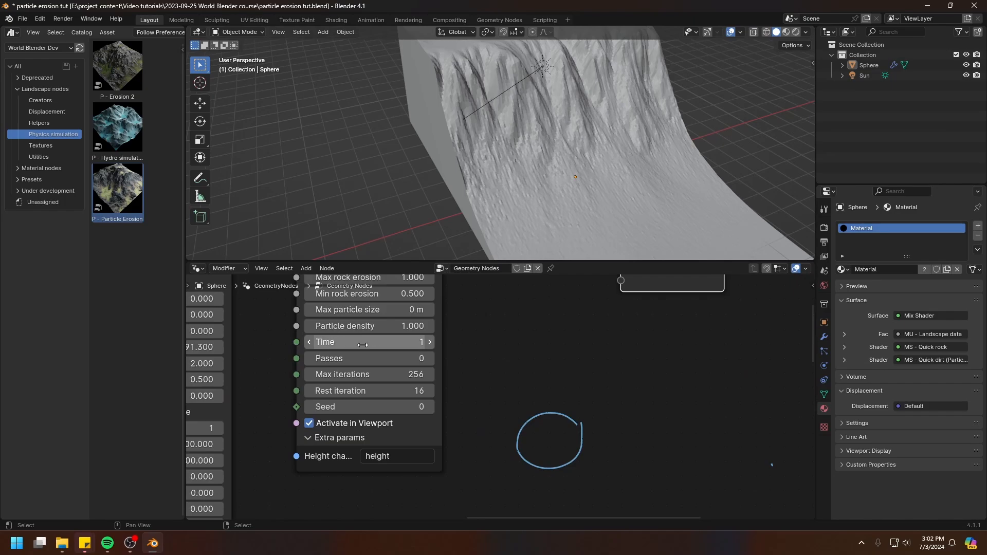
click(371, 346)
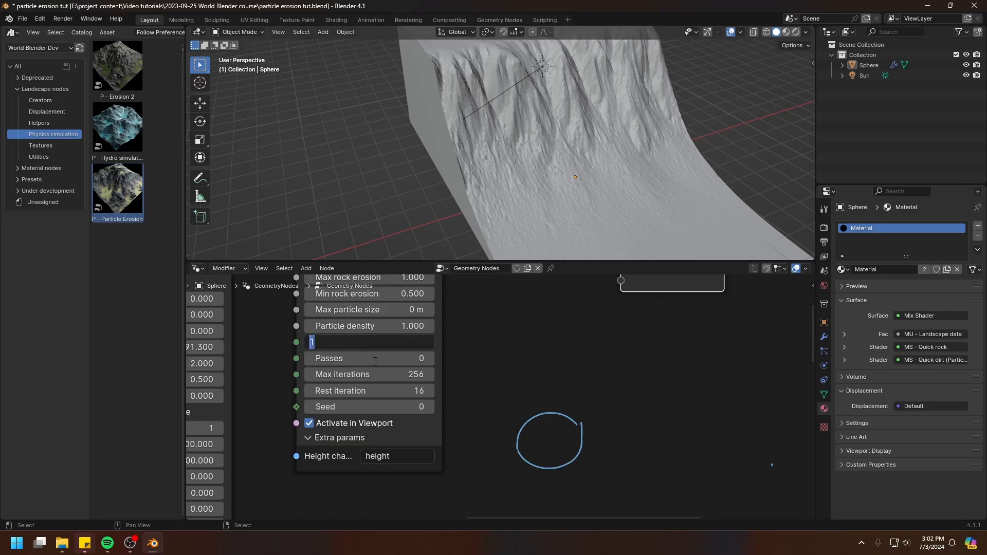
key(Escape)
click(432, 346)
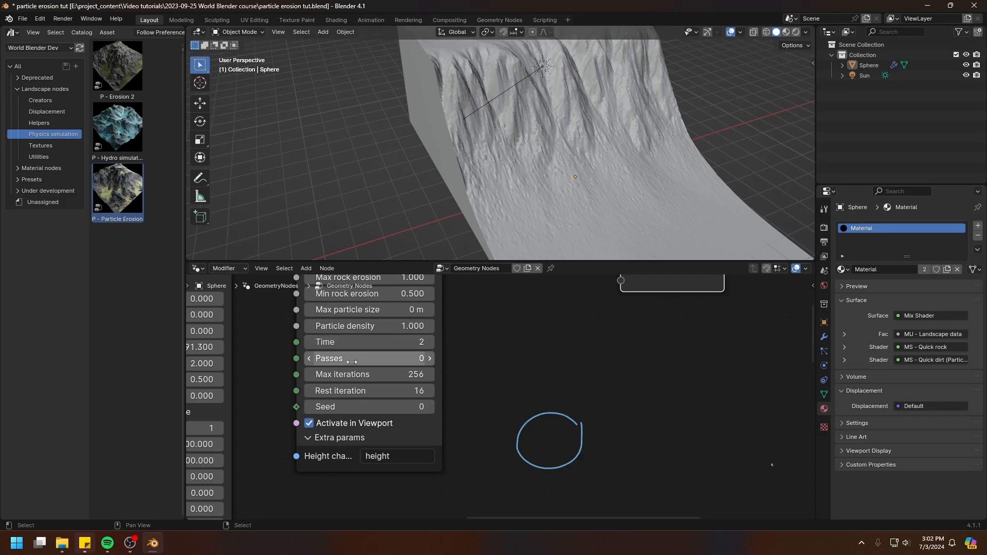
Annotate a short stroke beside the large circle and set the P - Particle Erosion node's Time to 4
drag(584, 416, 592, 424)
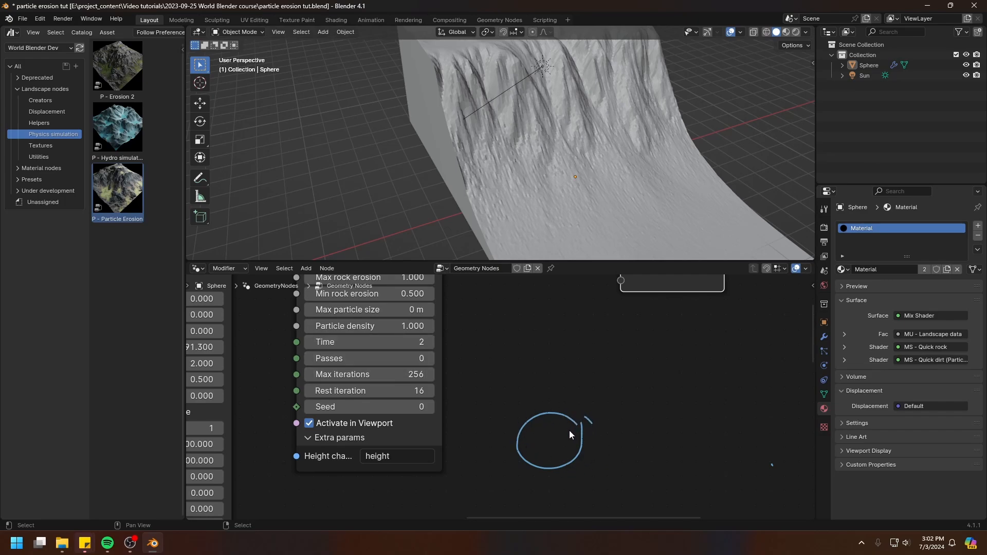
click(411, 342)
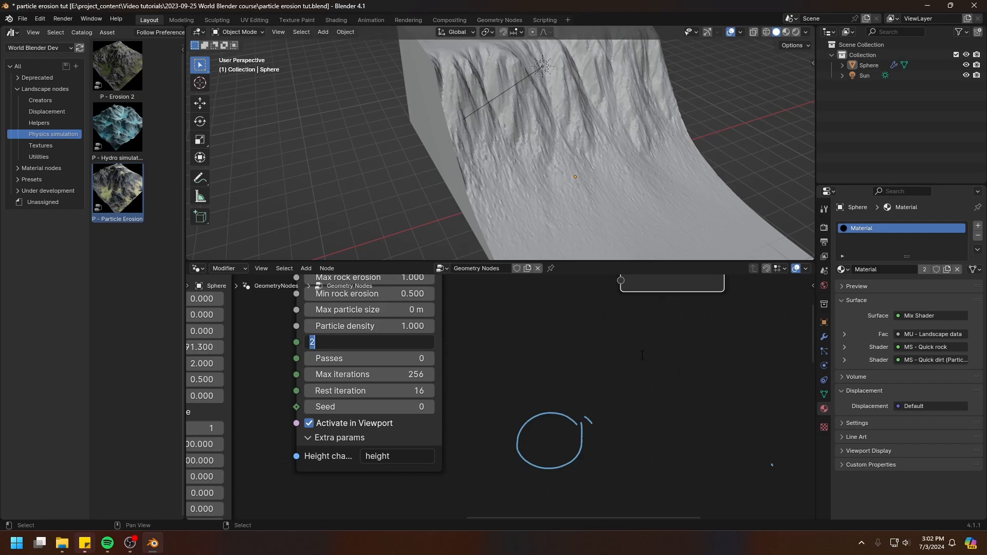
text(4)
key(Return)
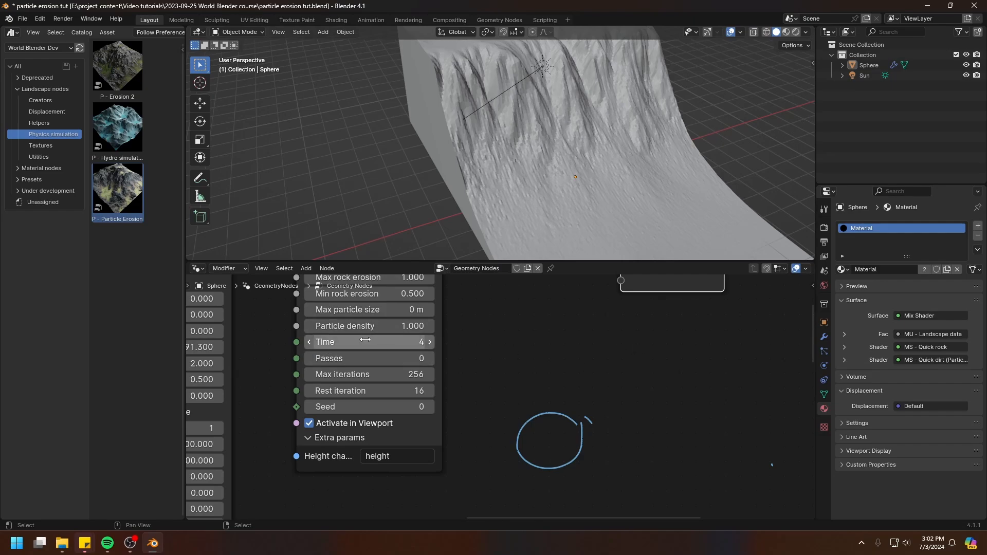
Set the P - Particle Erosion node's Time to 2 and rebake the landscape with Passes at 0
click(398, 343)
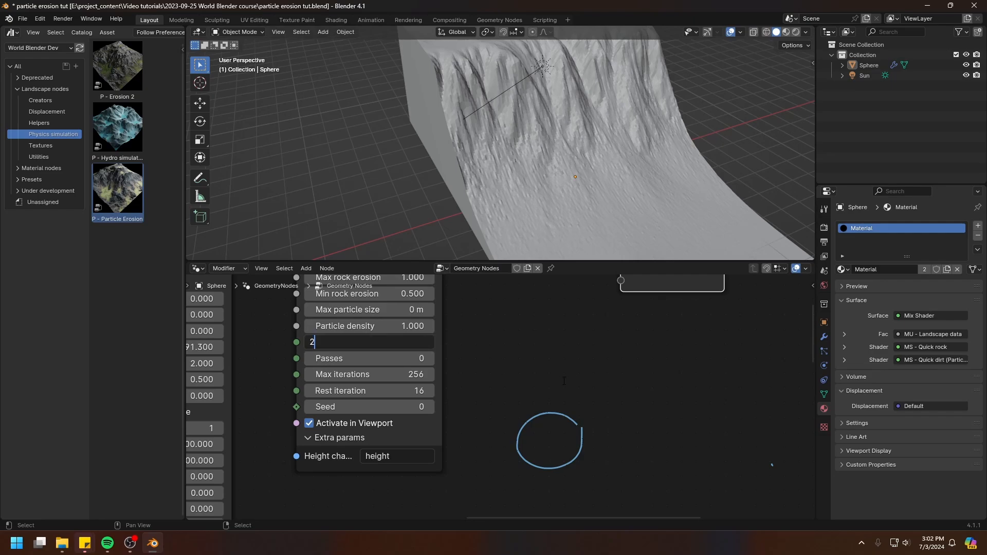
text(2)
key(Return)
middle_drag(538, 351, 526, 448)
click(643, 347)
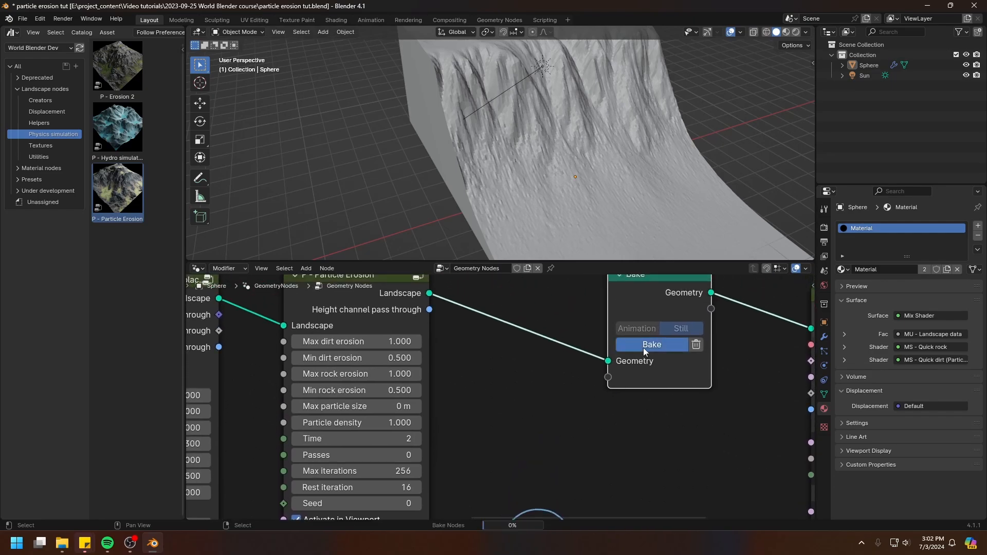
middle_drag(675, 312, 673, 320)
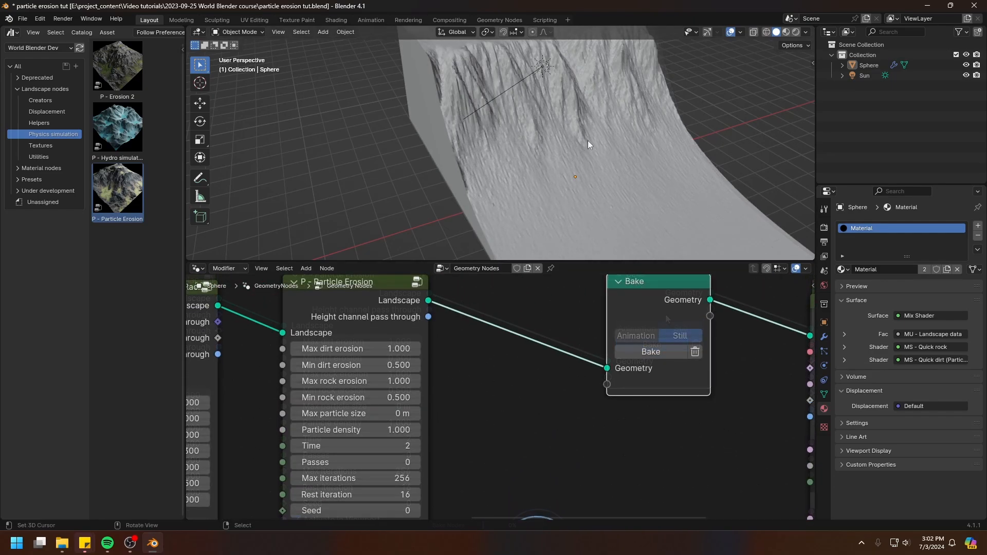
Inspect the erosion baked with Time 2 on the terrain's plateau, cliff face and slopes
shift+middle_drag(593, 147, 452, 152)
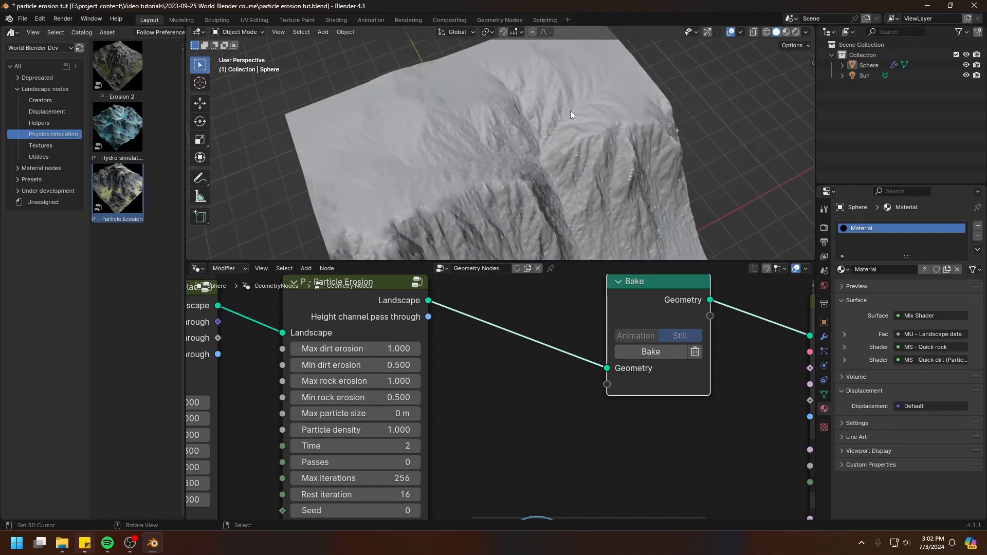
shift+middle_drag(586, 214, 579, 143)
middle_drag(516, 136, 535, 112)
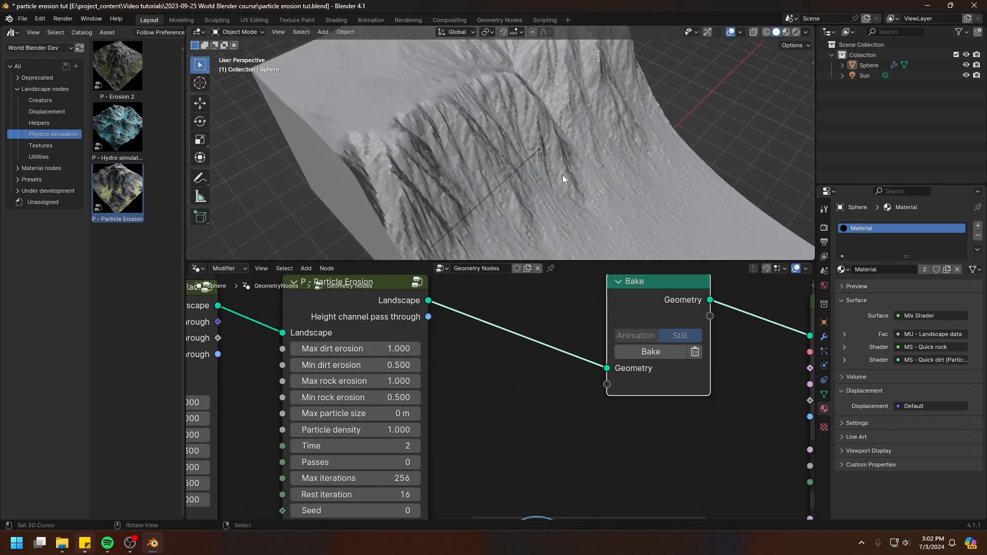
Check the P - Particle Erosion node's execution time and review its erosion, particle and iteration settings
middle_drag(306, 273, 394, 360)
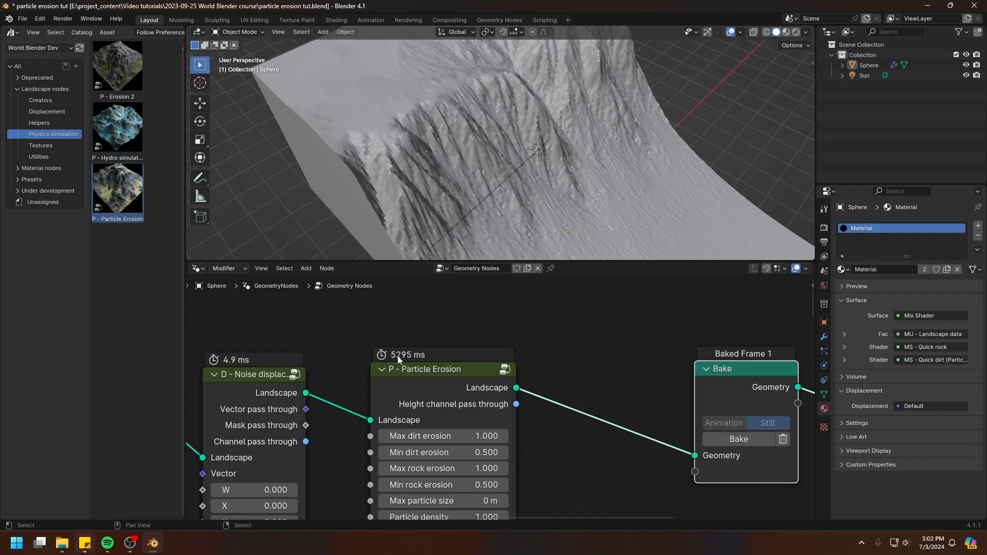
middle_drag(554, 205, 445, 236)
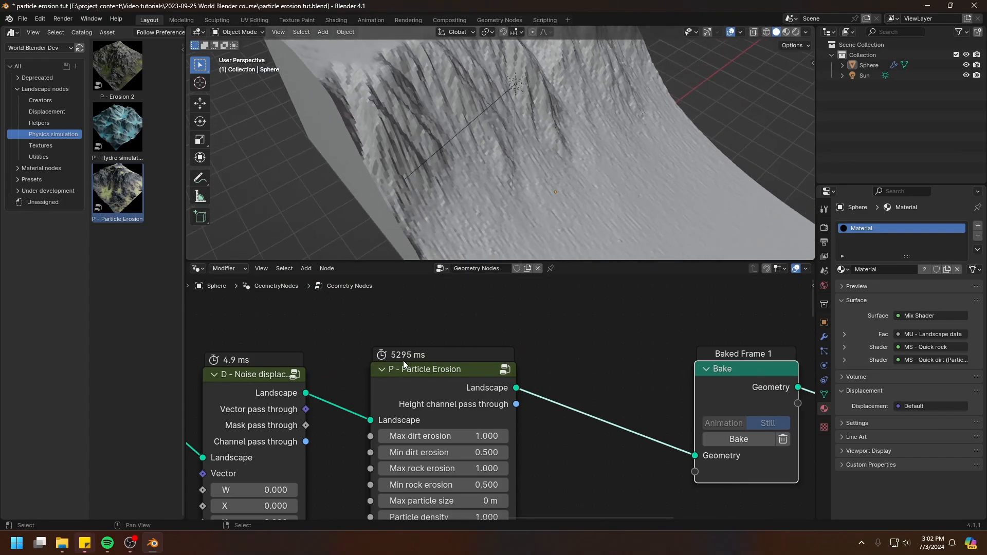
middle_drag(452, 413, 461, 381)
scroll(461, 382, up, 1)
click(437, 343)
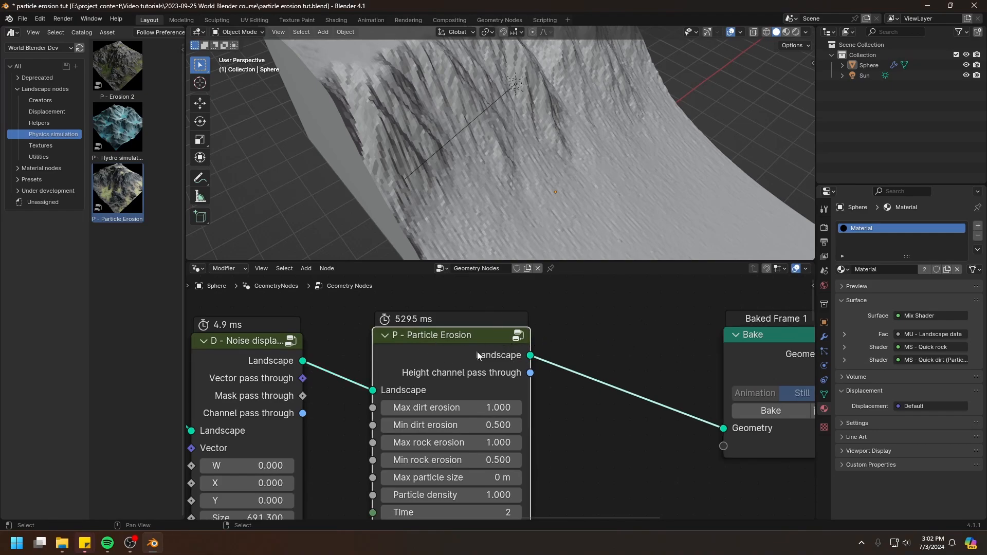
middle_drag(572, 352, 554, 316)
scroll(553, 317, down, 2)
scroll(526, 409, down, 1)
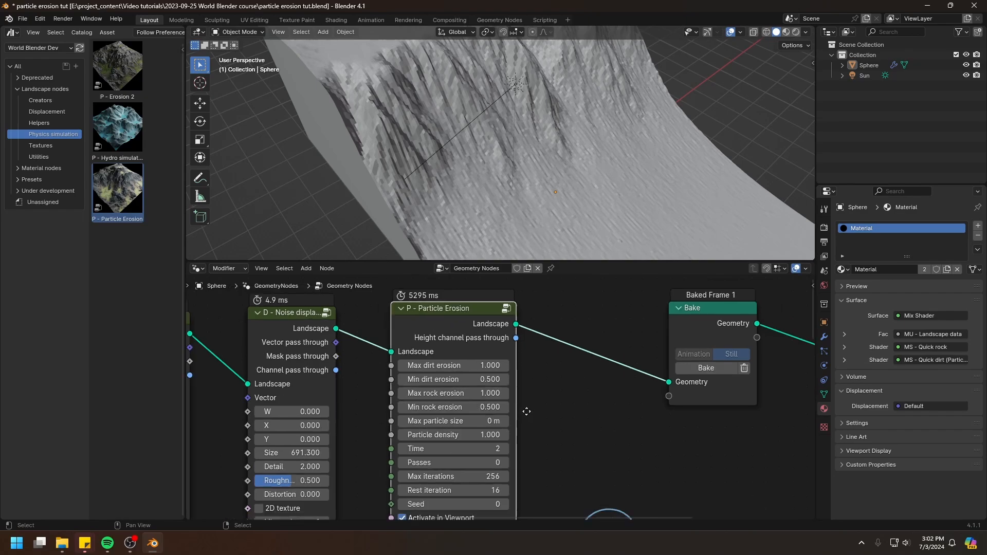
middle_drag(526, 409, 527, 387)
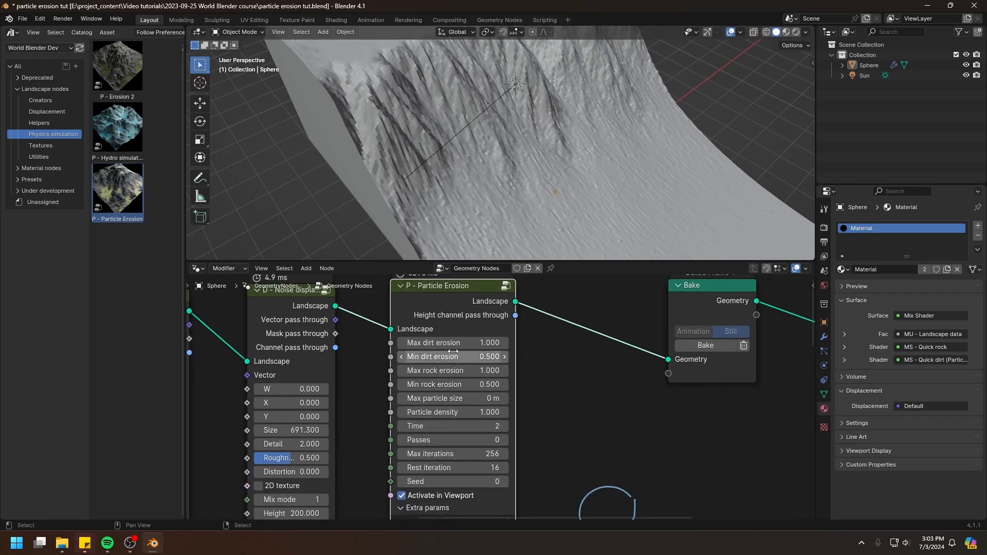
drag(461, 300, 465, 298)
middle_drag(617, 349, 620, 398)
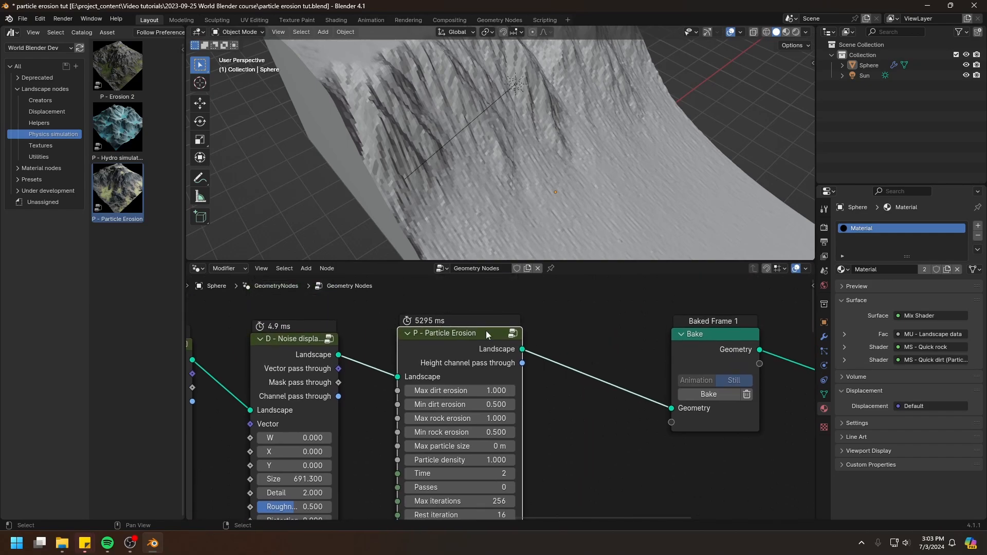
Move the Bake node closer to the P - Particle Erosion node and set the erosion node's Time to 1
drag(707, 342, 692, 340)
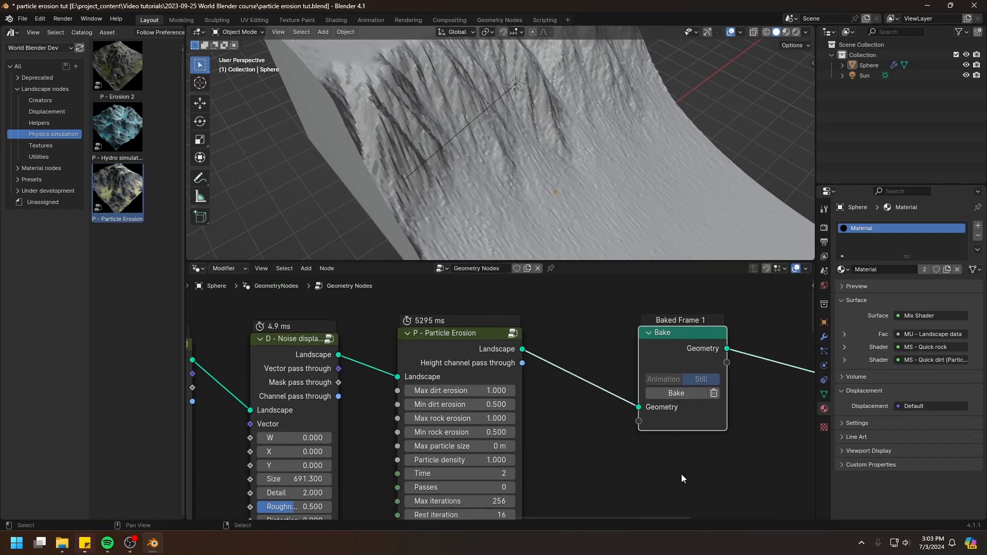
middle_drag(682, 474, 640, 374)
click(436, 408)
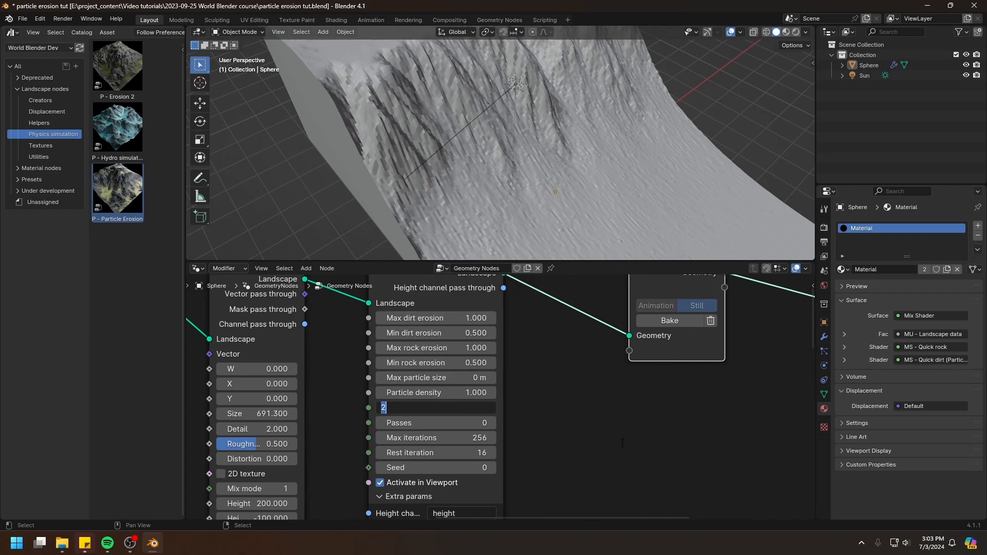
text(1)
click(582, 437)
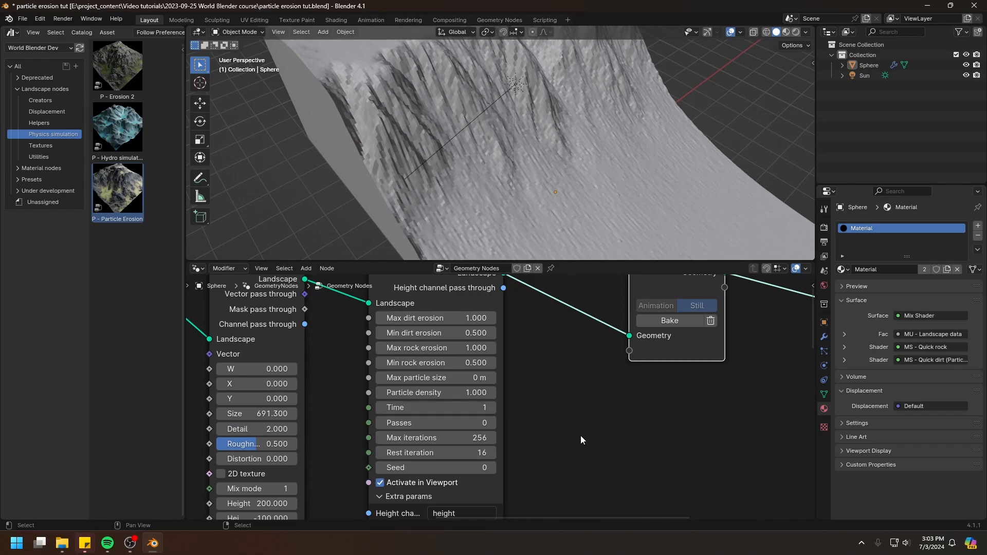
middle_drag(611, 426, 616, 434)
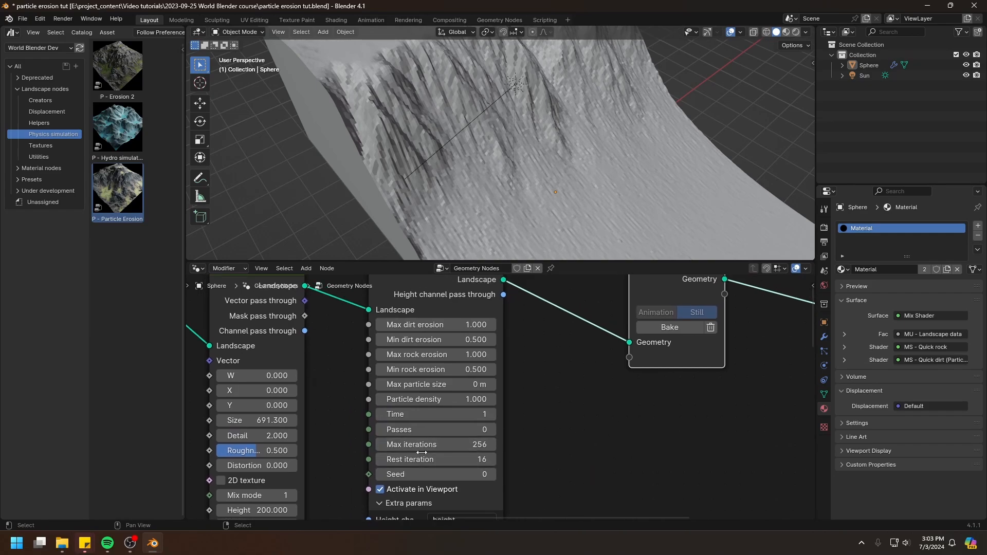
middle_drag(600, 446, 559, 458)
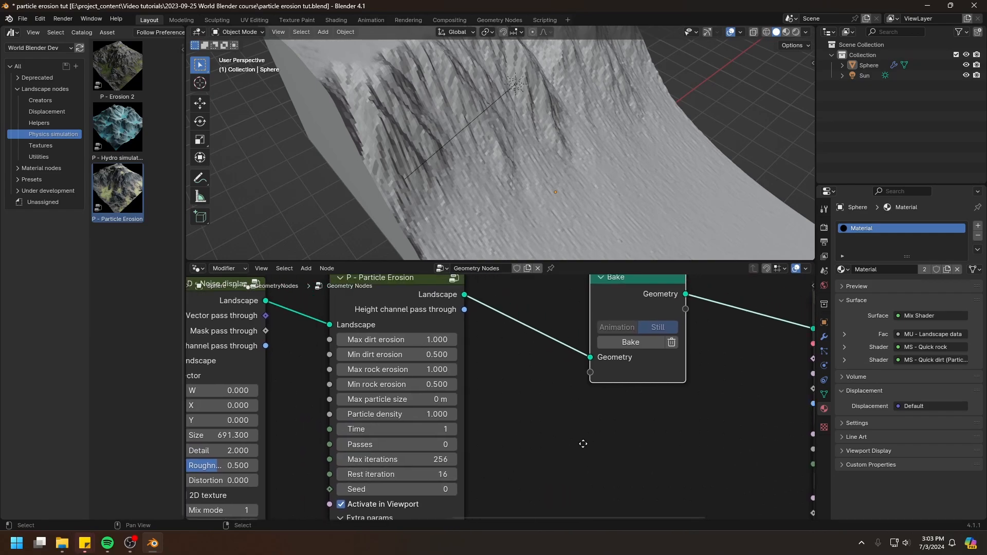
Examine the baked erosion on the terrain's plateau, cliffs and lower slope with regard to the Max iterations setting
middle_drag(503, 156, 491, 109)
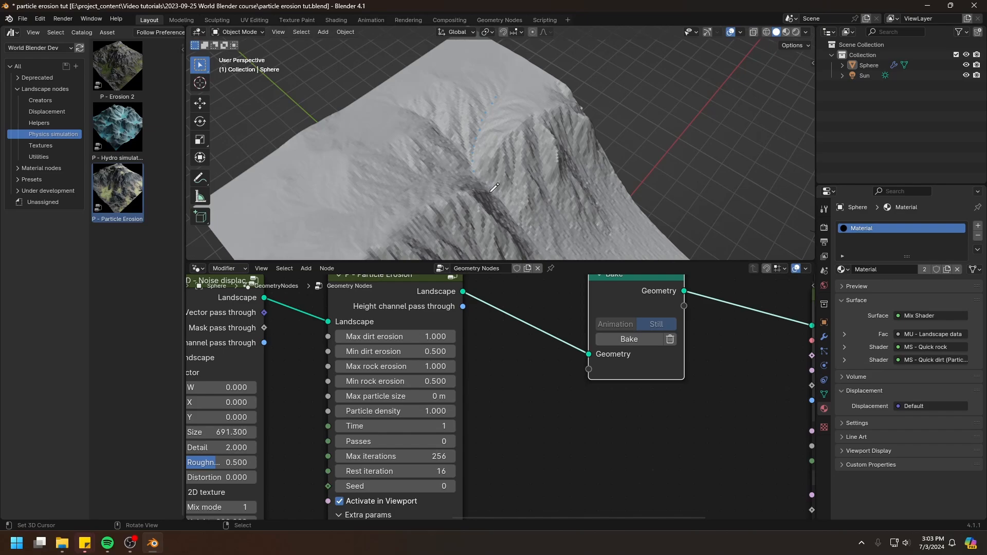
middle_drag(520, 221, 545, 201)
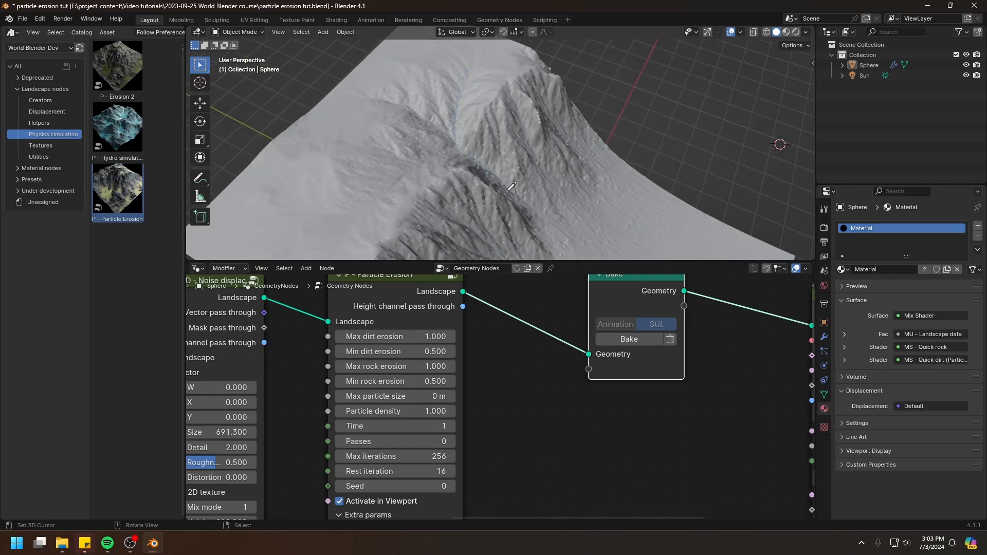
click(389, 457)
key(Escape)
middle_drag(526, 213, 469, 173)
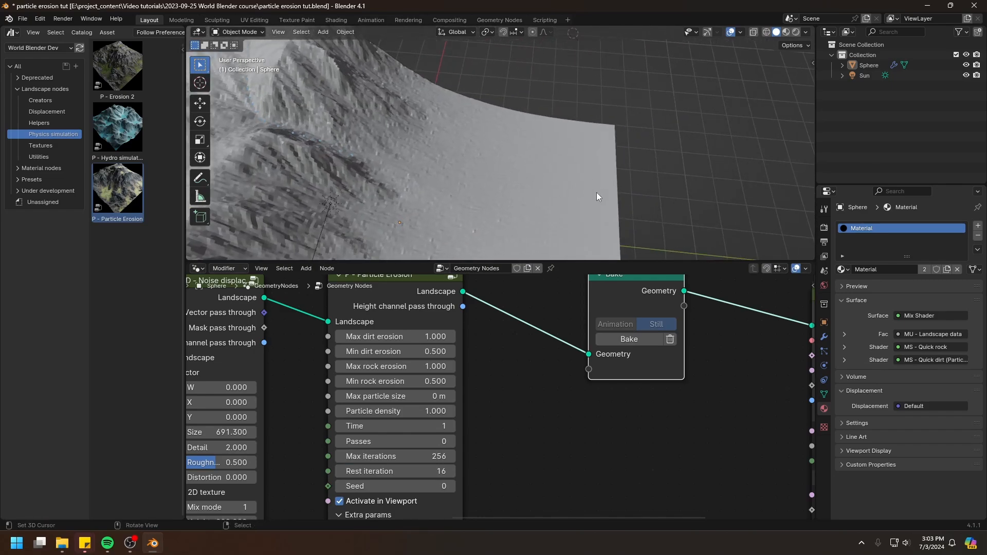
middle_drag(596, 194, 578, 156)
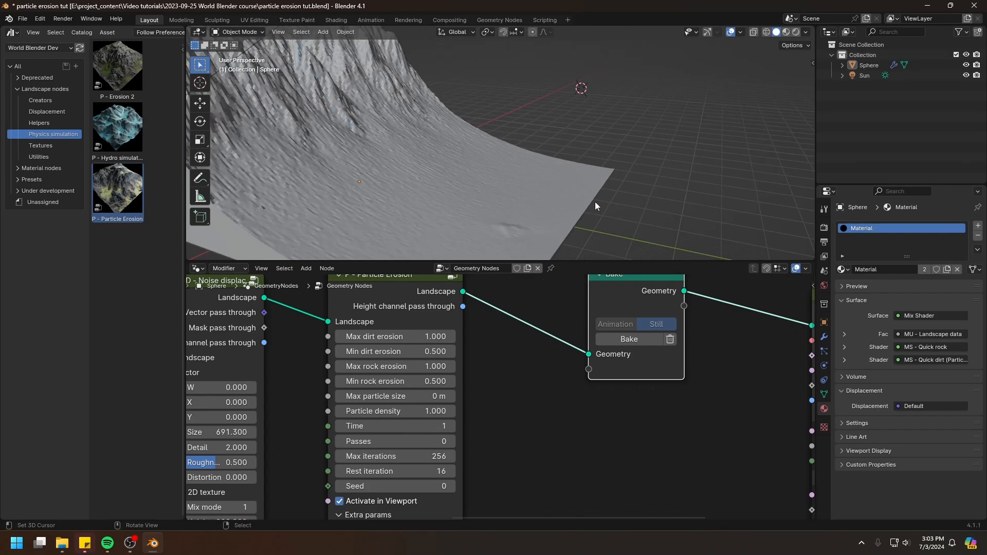
mouse_move(595, 205)
middle_down()
mouse_move(606, 190)
mouse_move(576, 198)
mouse_move(598, 202)
middle_up()
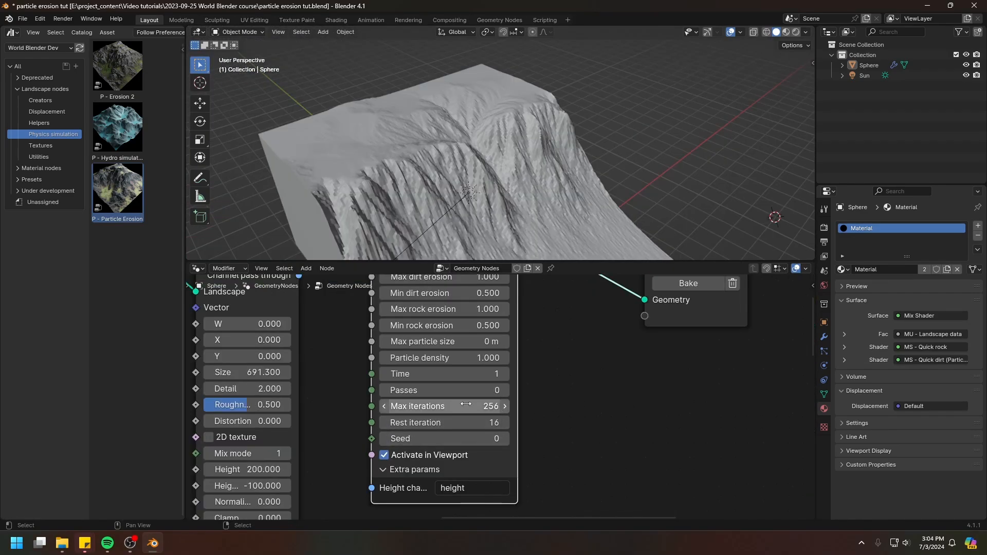
middle_drag(528, 360, 525, 387)
middle_drag(497, 202, 507, 241)
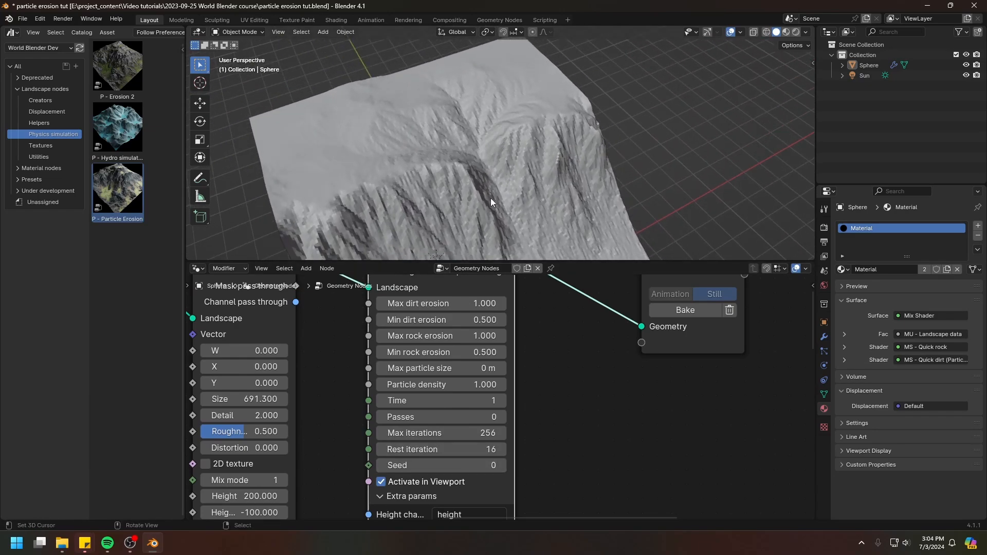
middle_drag(491, 180, 487, 125)
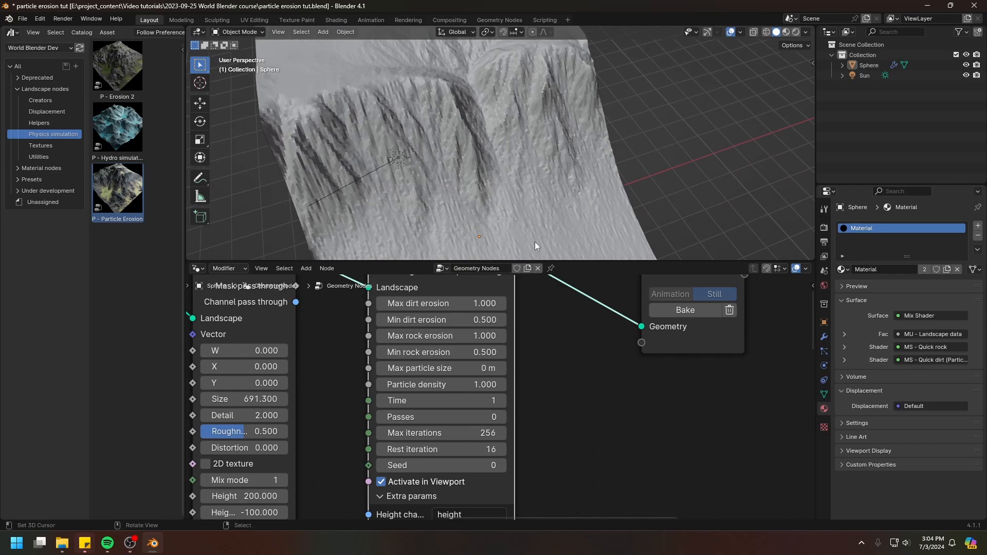
Rebake the landscape with the P - Particle Erosion node's Time at 1
middle_drag(418, 466, 447, 396)
middle_drag(481, 128, 341, 149)
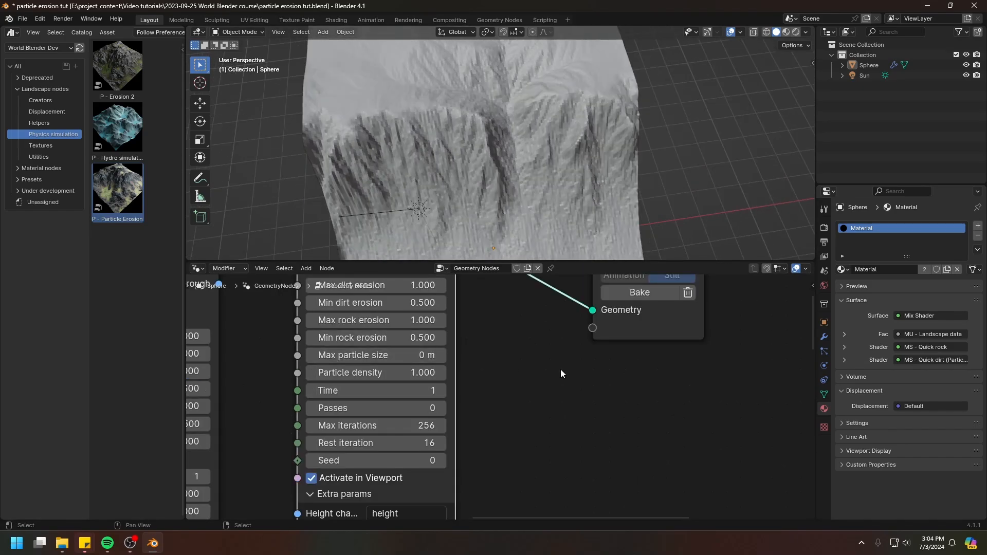
middle_drag(612, 299, 613, 343)
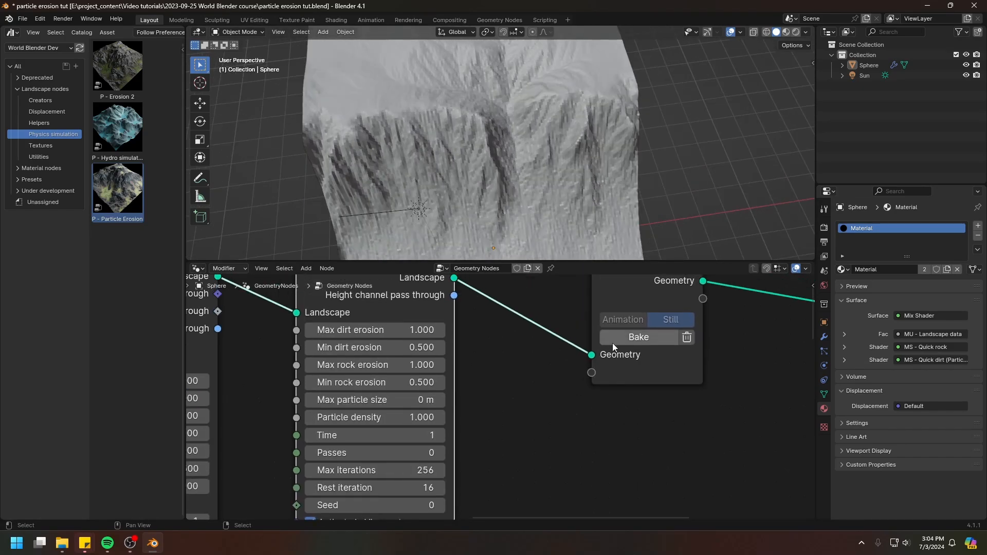
click(612, 339)
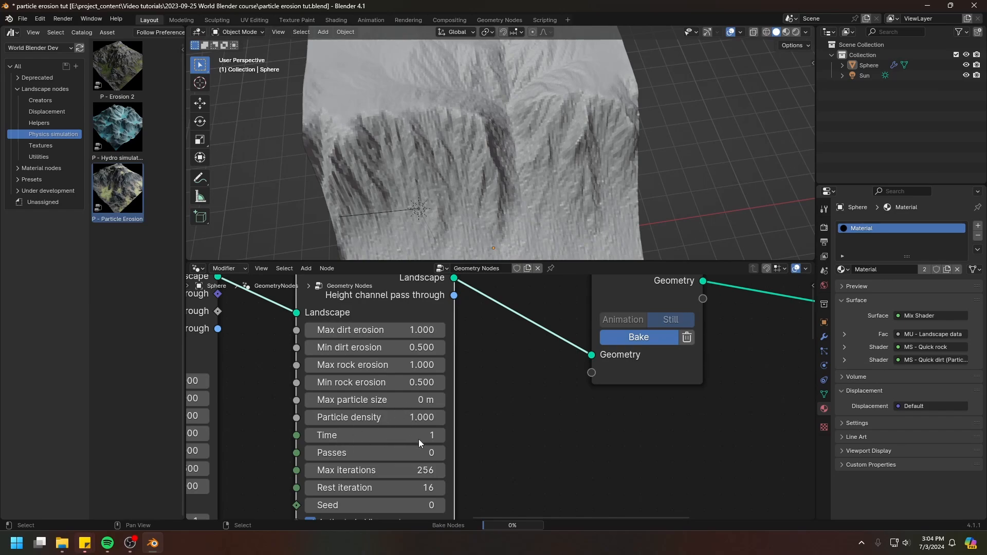
Set the P - Particle Erosion node's Seed to 10, rebake the landscape and view the cliff face
middle_drag(509, 514, 533, 455)
scroll(533, 455, up, 1)
click(405, 445)
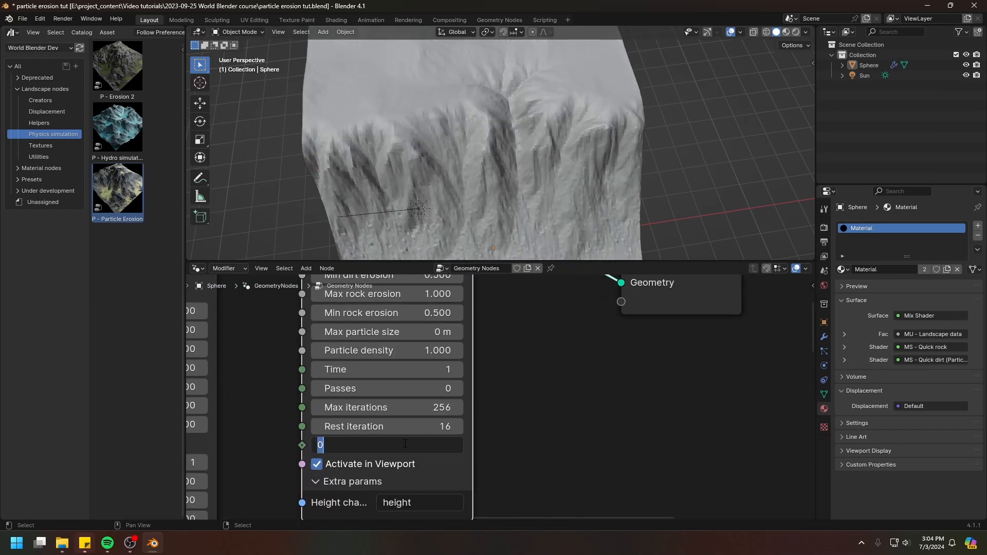
text(18)
click(631, 399)
middle_drag(637, 329, 578, 430)
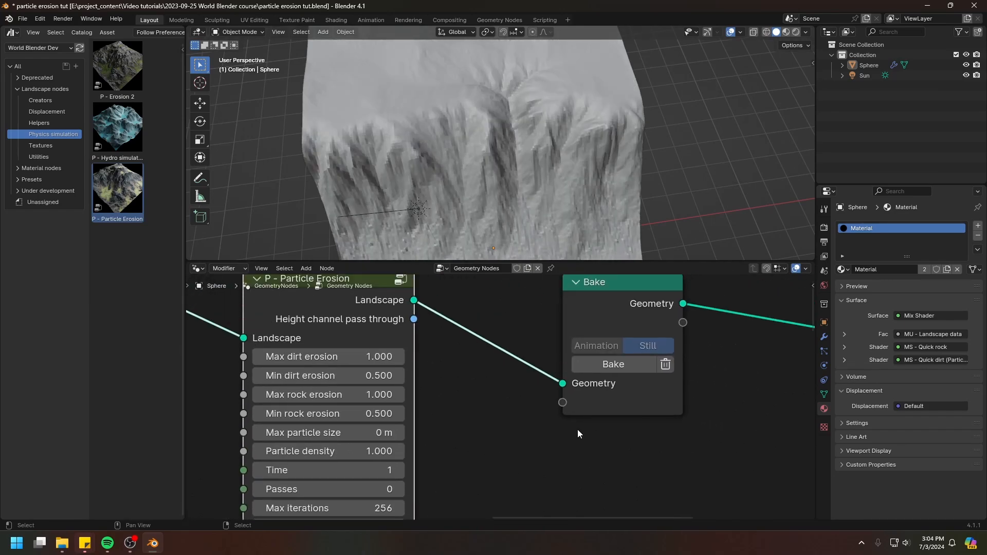
click(619, 364)
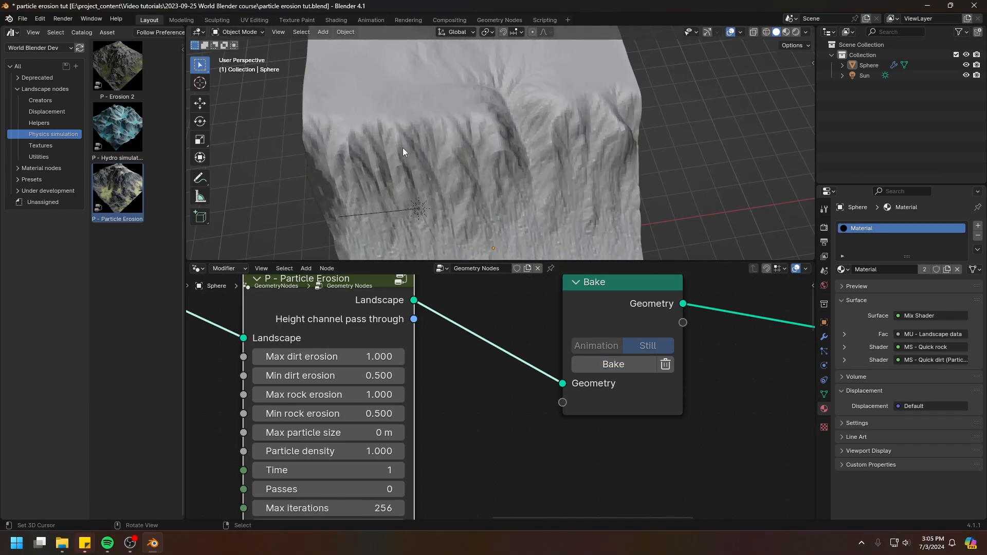
middle_drag(560, 151, 576, 157)
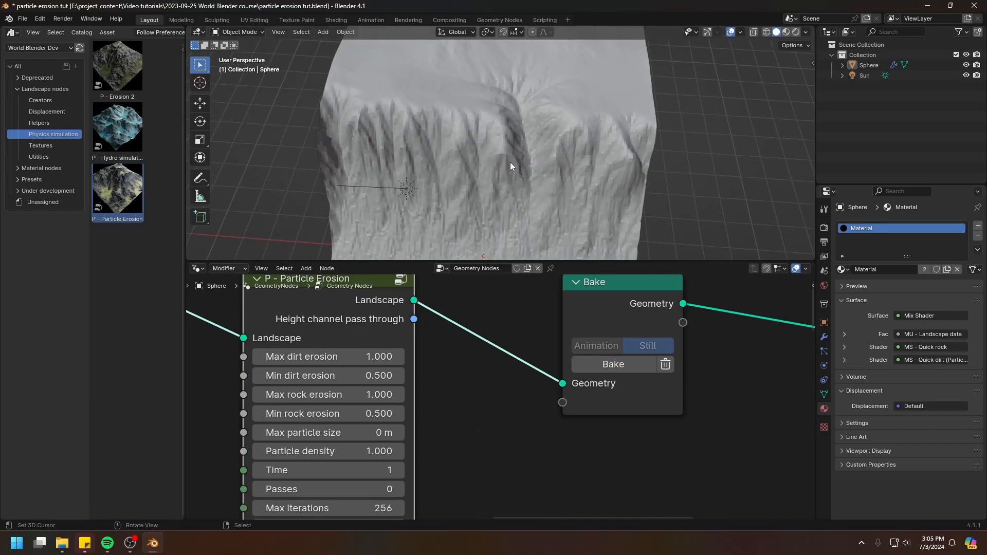
mouse_move(510, 162)
shift+middle_down()
mouse_move(572, 193)
mouse_move(572, 165)
mouse_move(511, 172)
shift+middle_up()
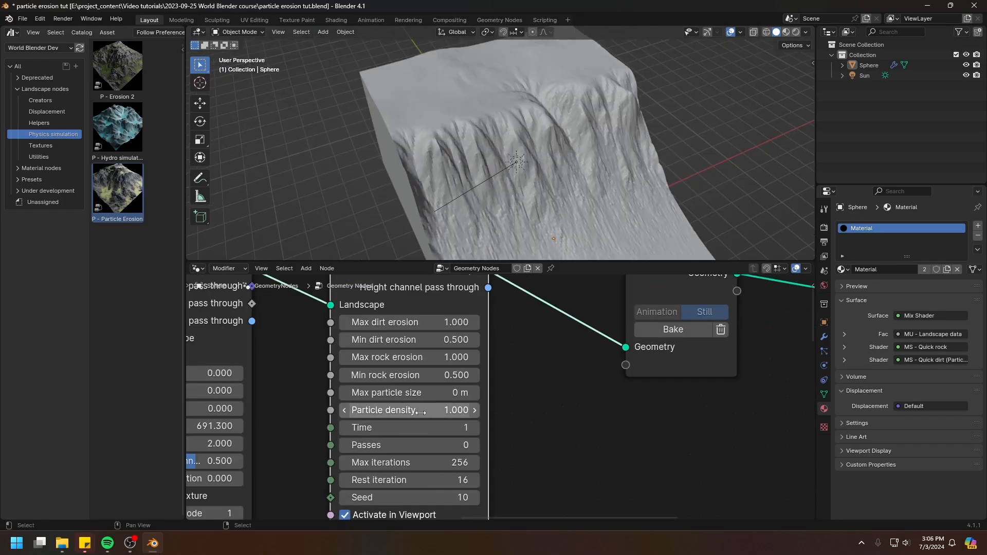
Examine the Particle density setting and the eroded plateau edge, cliff face and slopes it affects
double_click(420, 413)
key(Escape)
middle_drag(563, 417, 564, 408)
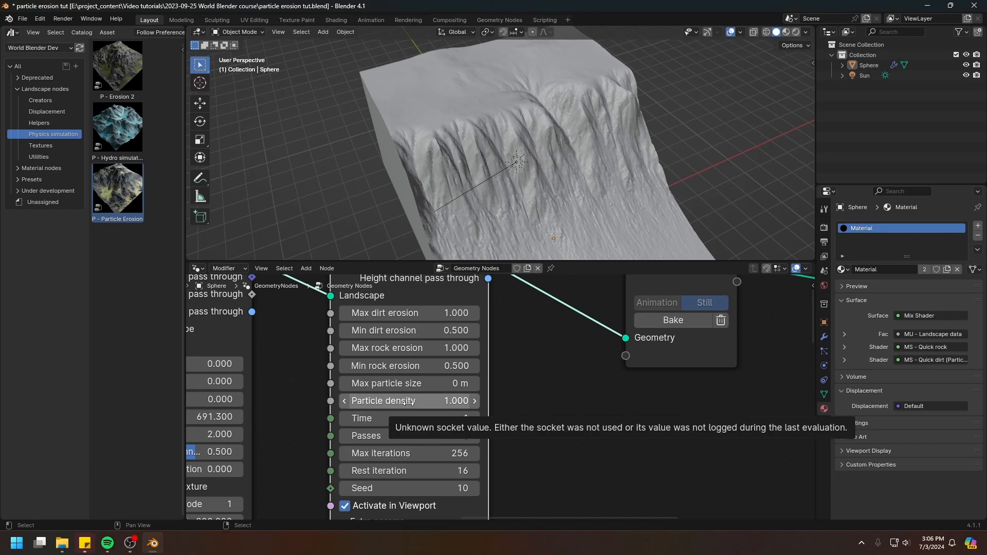
click(427, 400)
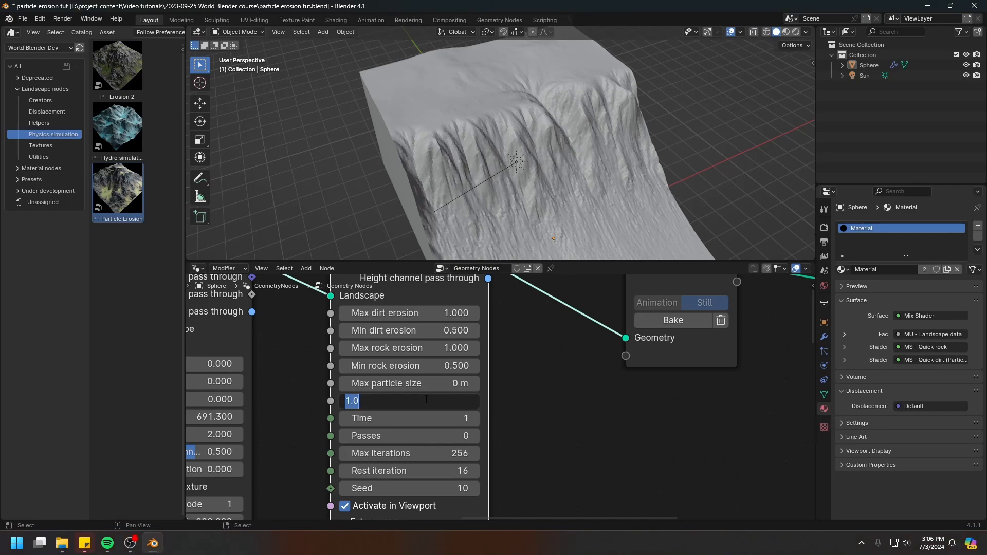
click(550, 152)
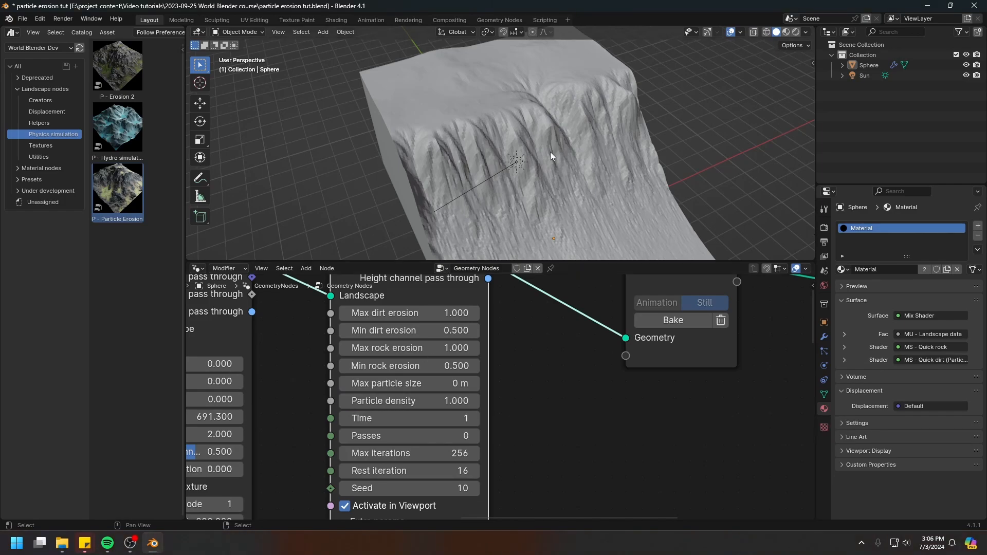
middle_drag(579, 206, 501, 110)
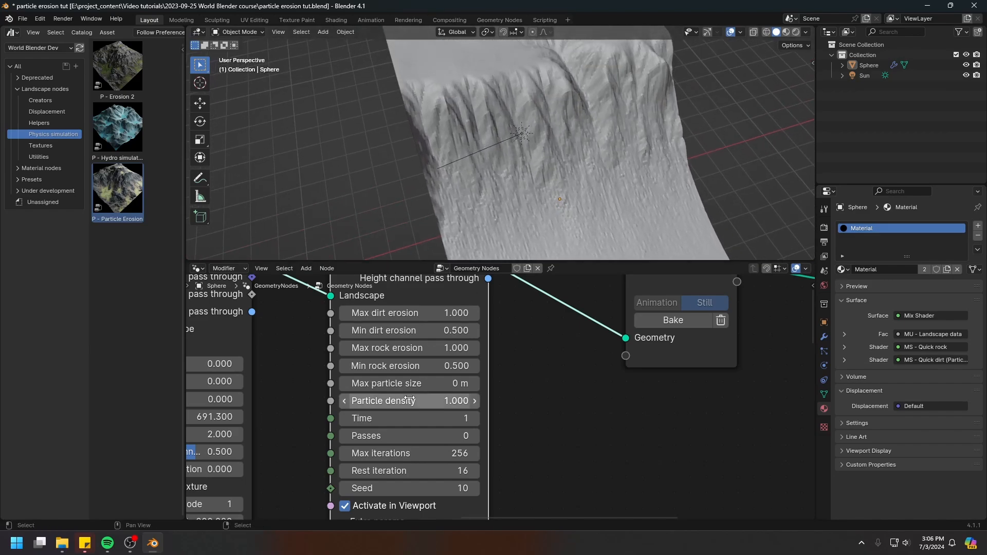
click(442, 401)
click(535, 150)
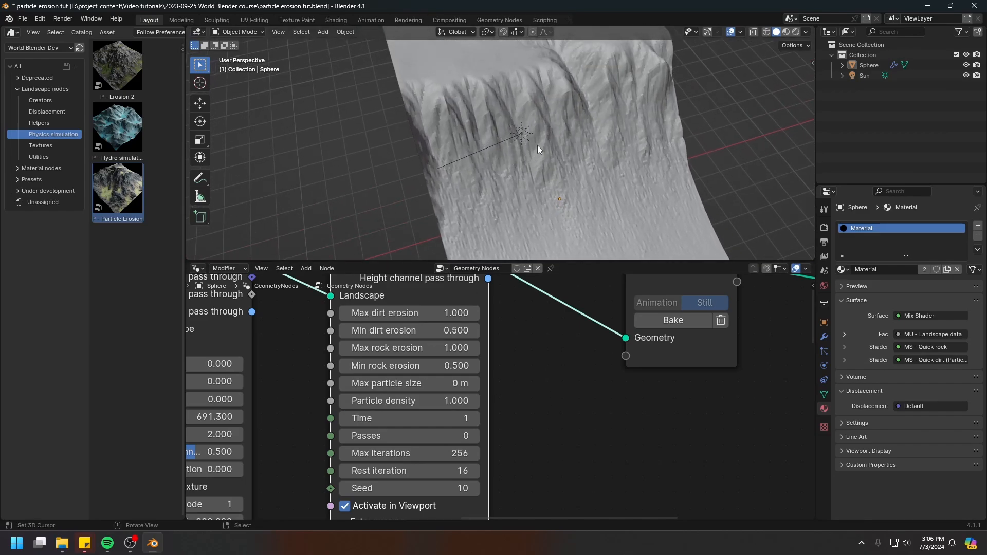
middle_drag(538, 145, 457, 106)
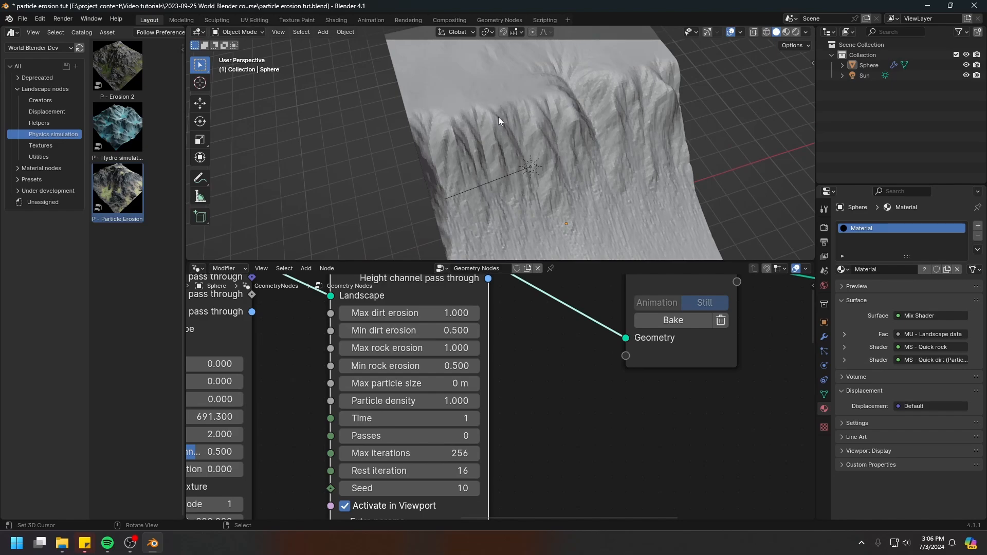
scroll(604, 172, up, 4)
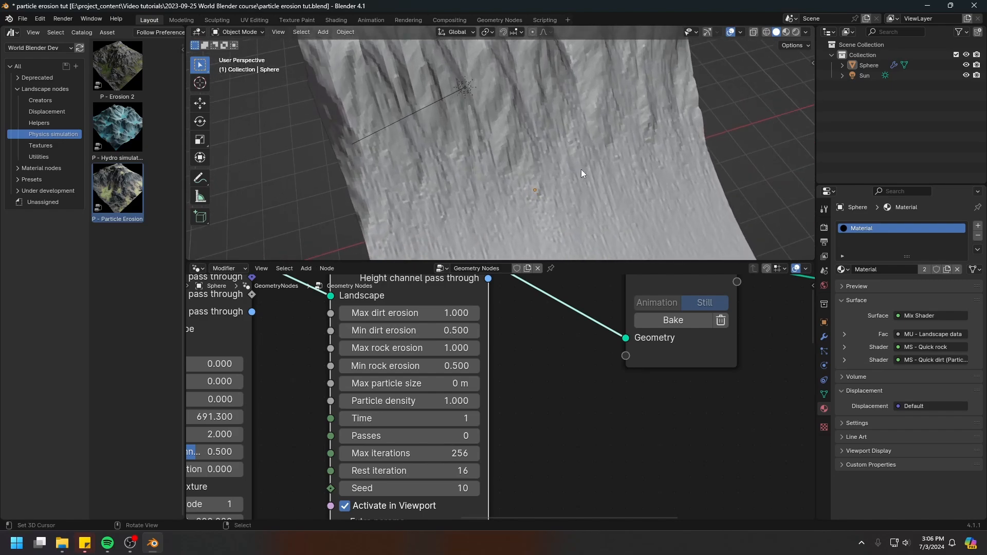
middle_drag(530, 131, 491, 107)
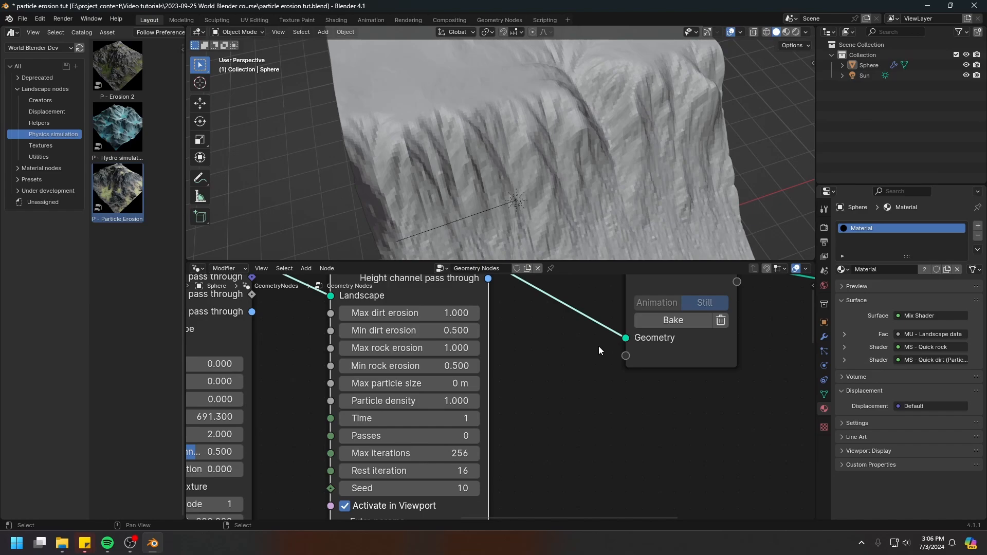
Set the P - Particle Erosion node's Particle density to 2, rebake the landscape and view the cliff and lower slope
click(411, 400)
text(2)
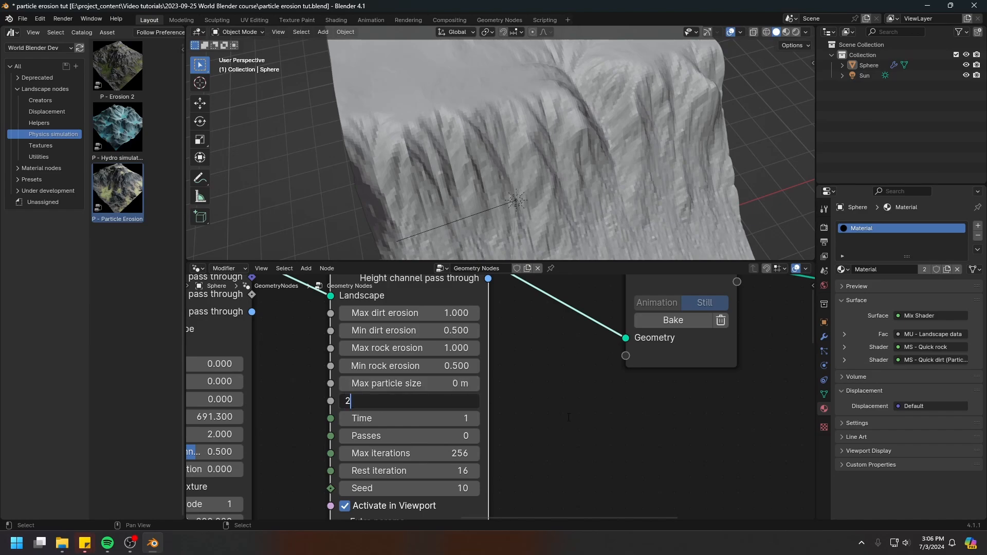
key(Return)
middle_drag(550, 404, 516, 414)
click(566, 345)
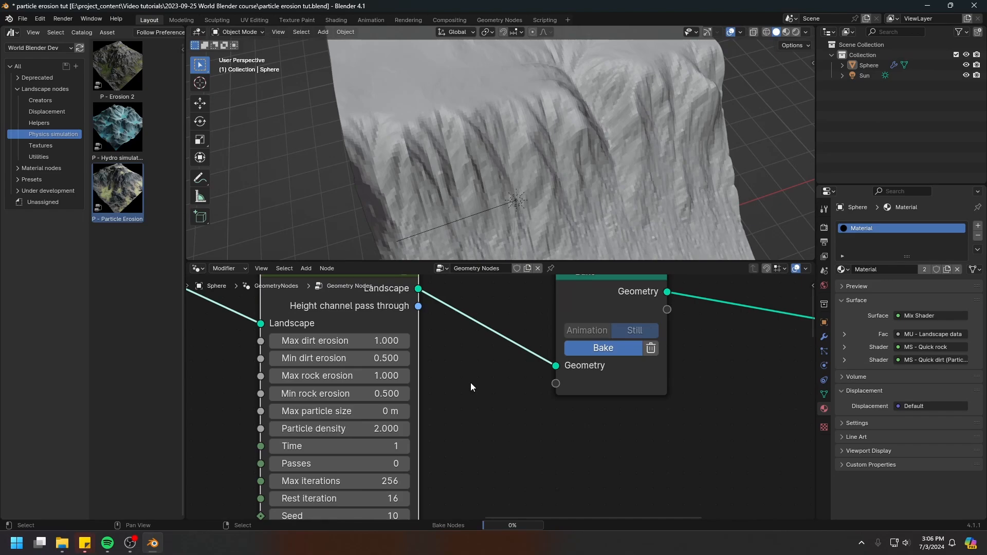
middle_drag(590, 102, 473, 111)
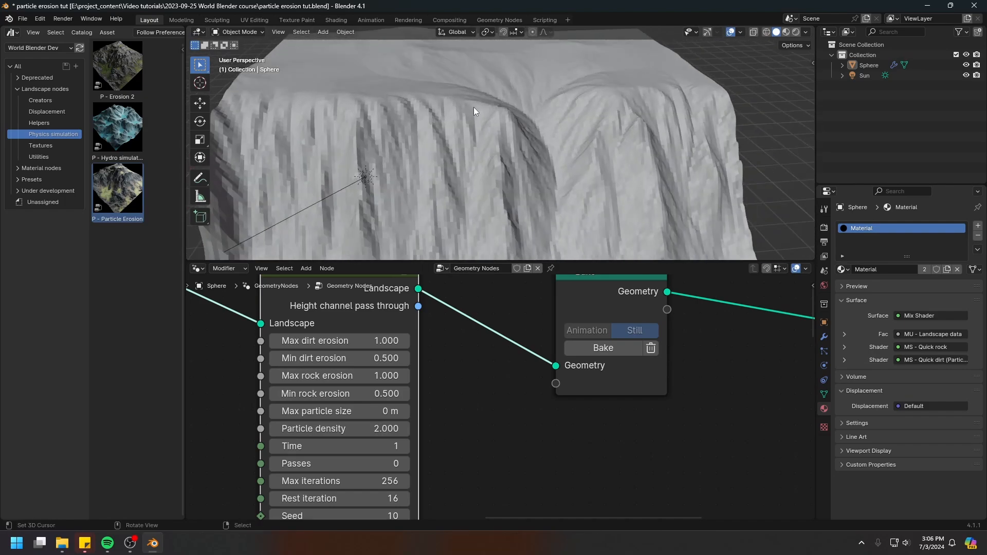
shift+middle_drag(544, 126, 560, 38)
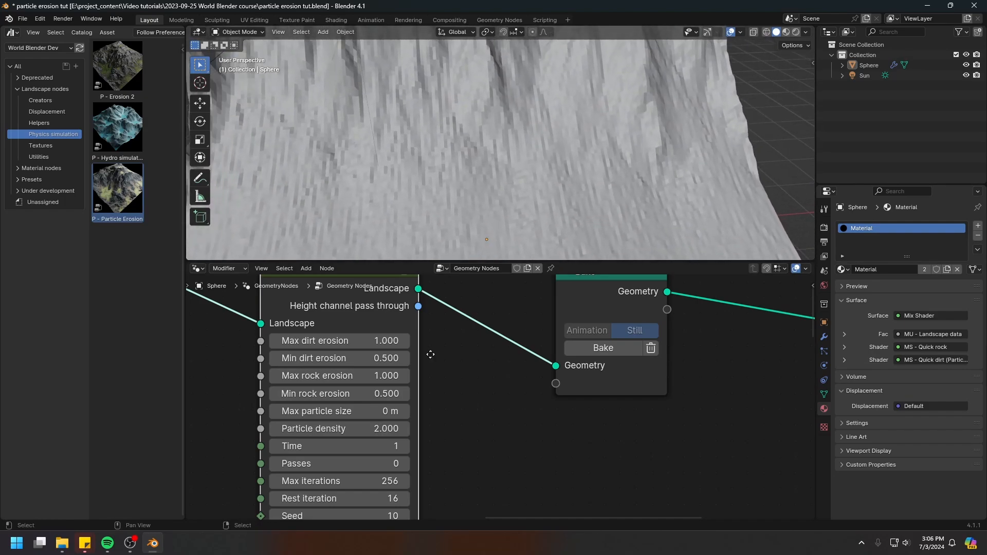
Undo the Particle density change and rebake the landscape with the restored setting
middle_drag(430, 355, 544, 465)
scroll(404, 363, down, 2)
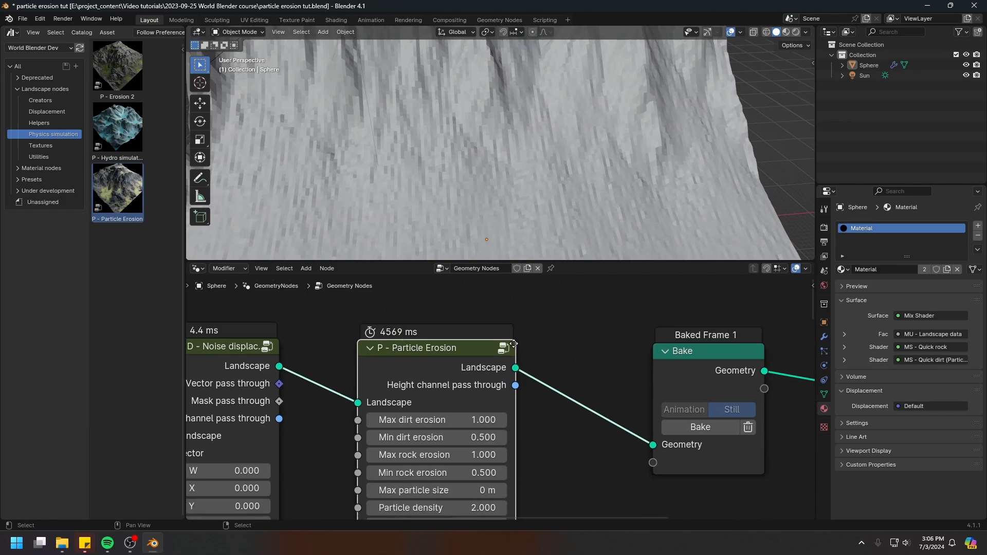
key(ctrl+z)
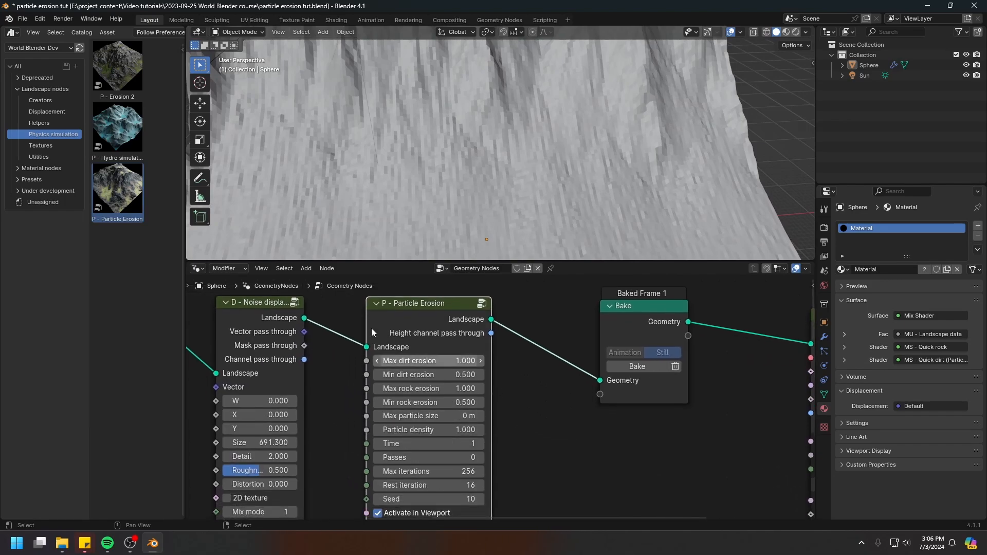
click(645, 366)
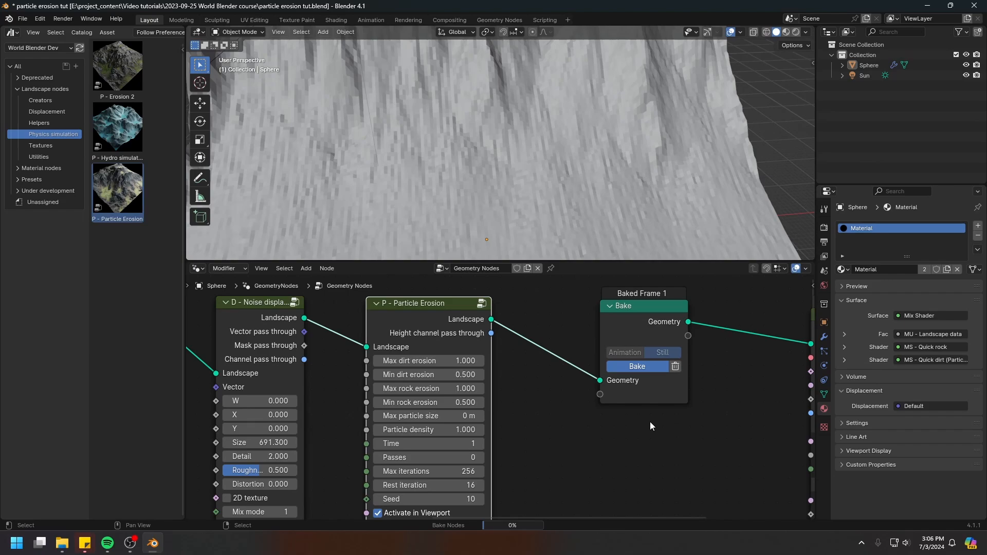
middle_drag(427, 355, 517, 371)
scroll(518, 371, up, 1)
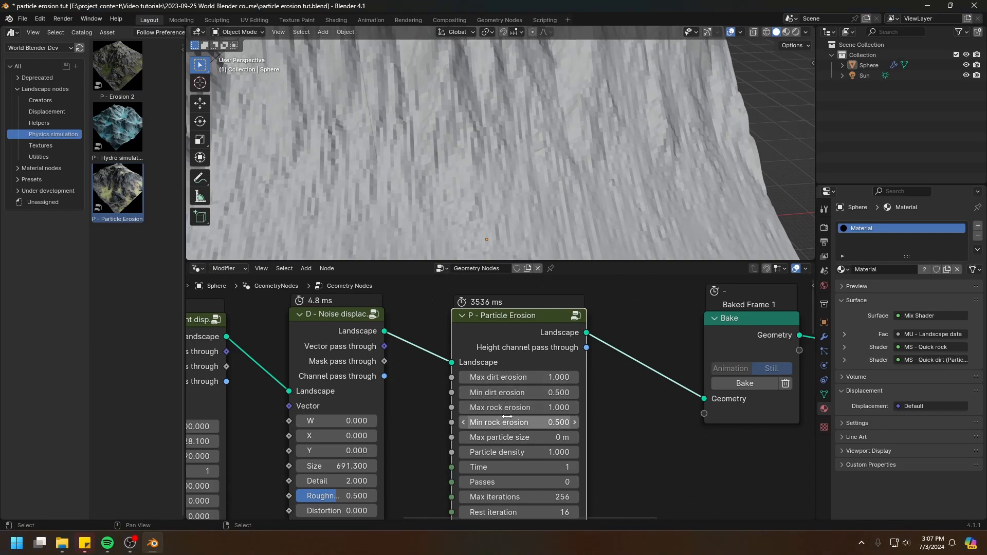
Examine the Max dirt erosion and Max rock erosion settings of the P - Particle Erosion node
scroll(516, 410, up, 4)
middle_drag(515, 410, 418, 387)
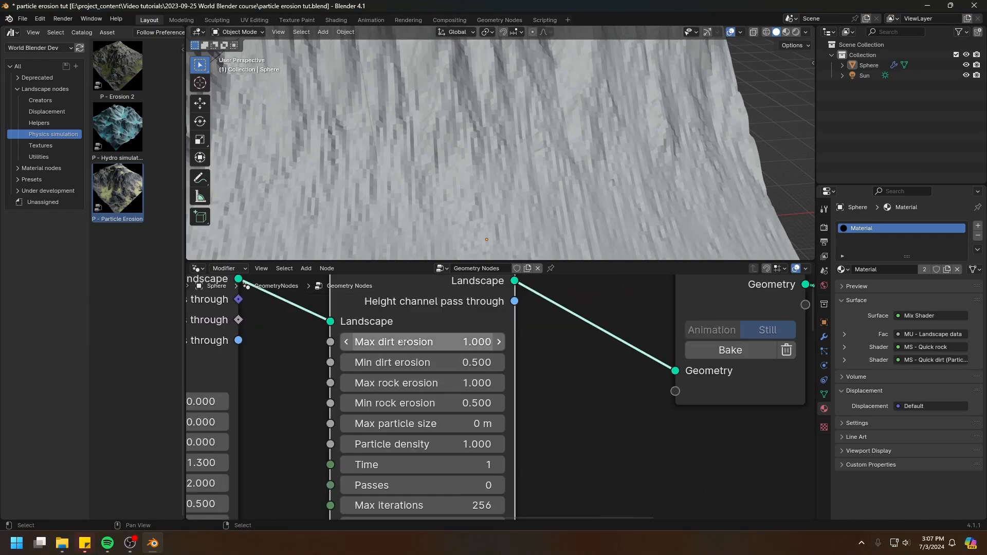
click(416, 341)
key(Escape)
click(417, 383)
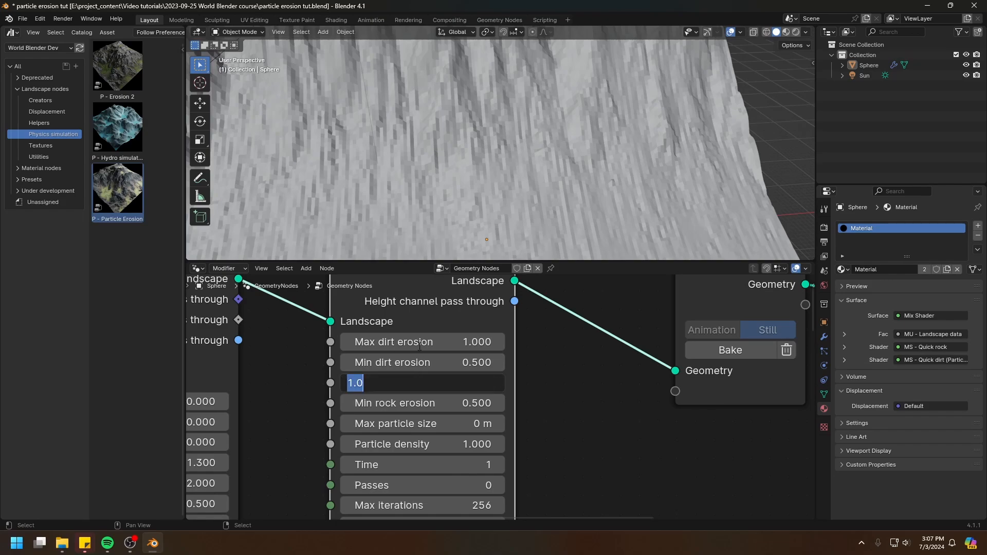
key(Escape)
click(418, 341)
key(Escape)
middle_drag(612, 428, 506, 379)
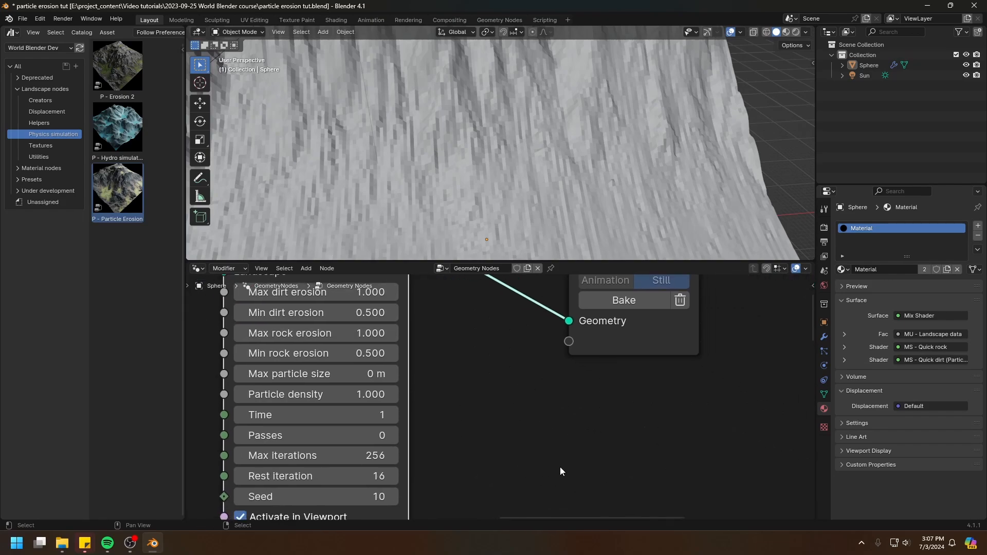
Draw four annotation circles of decreasing size in the empty area below the Bake node to illustrate particle sizes
key(d)
mouse_move(562, 425)
mouse_down()
mouse_move(484, 474)
mouse_move(553, 419)
mouse_move(510, 420)
mouse_up()
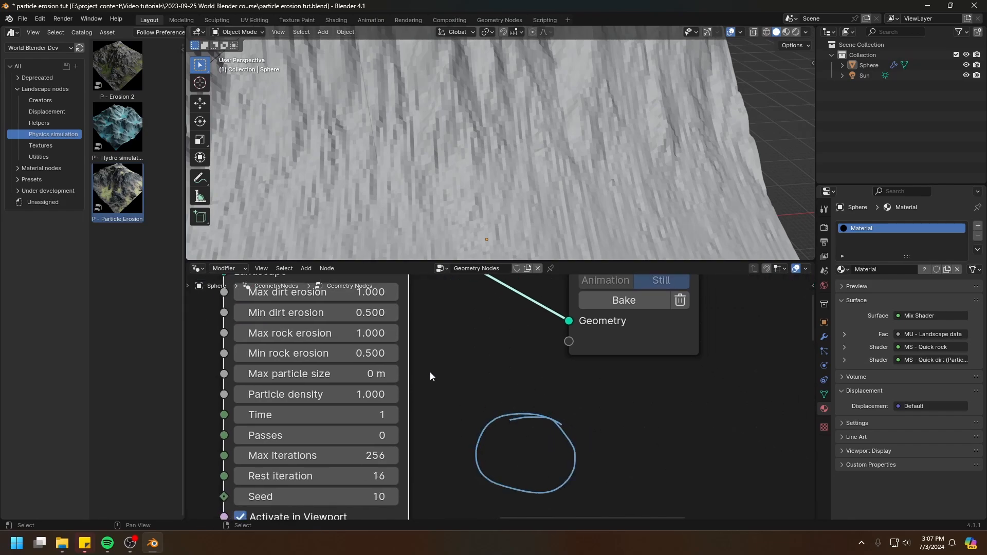
click(277, 314)
key(Escape)
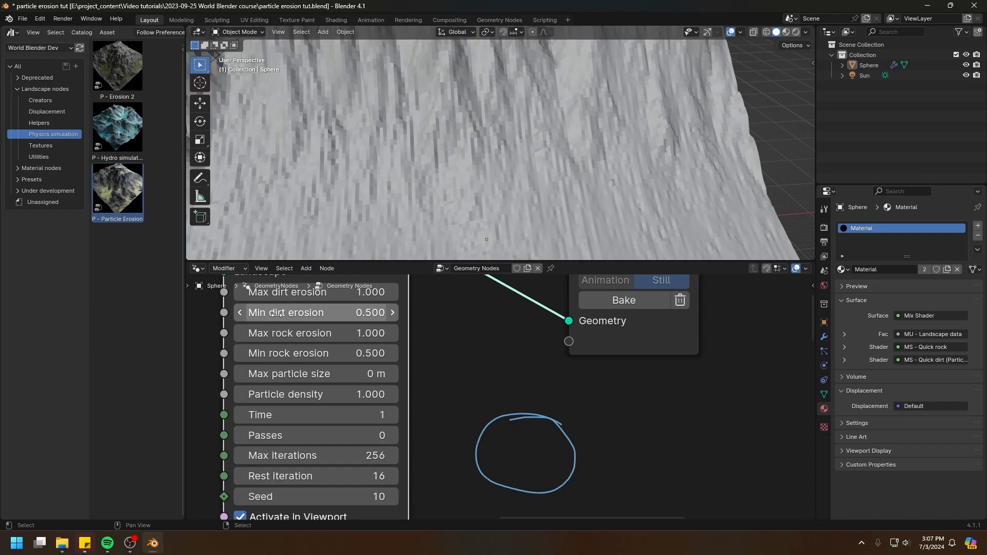
middle_drag(656, 481, 544, 455)
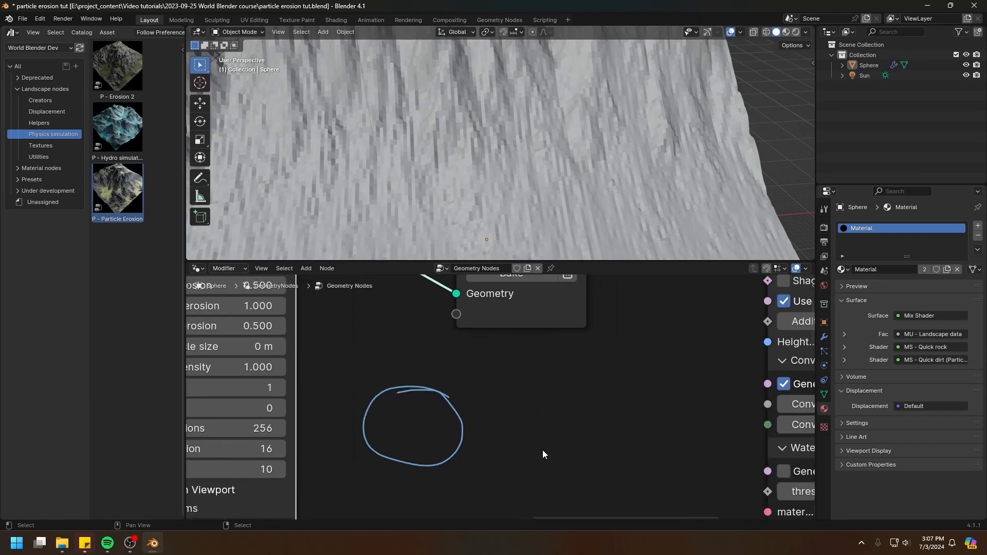
key(d)
drag(633, 451, 637, 448)
middle_drag(552, 435, 689, 474)
key(d)
mouse_move(639, 462)
mouse_down()
mouse_move(654, 488)
mouse_move(642, 459)
mouse_up()
mouse_move(698, 473)
mouse_down()
mouse_move(709, 490)
mouse_move(700, 473)
mouse_up()
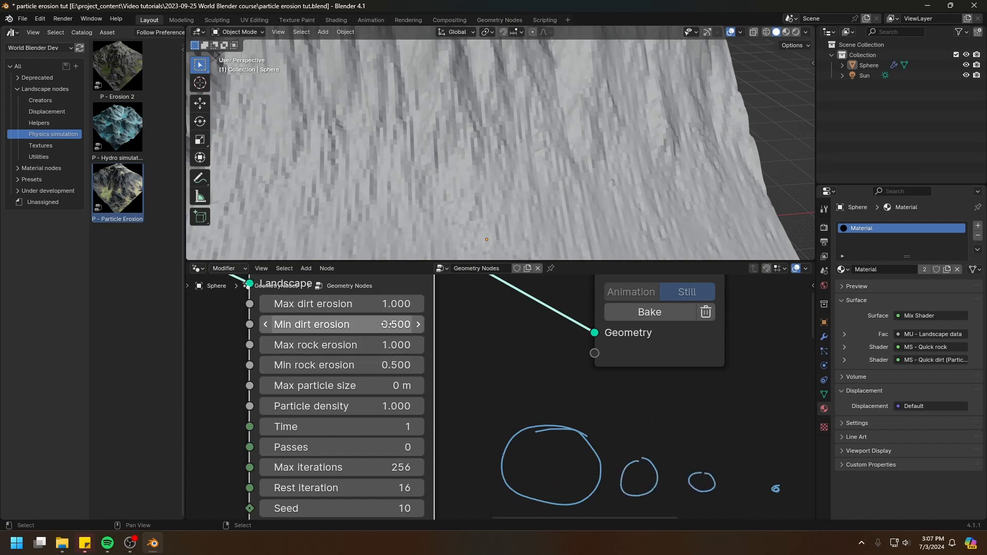
Undo the annotation circles below the Bake node
scroll(511, 425, down, 2)
mouse_move(581, 469)
middle_down()
mouse_move(512, 426)
mouse_move(594, 481)
middle_up()
key(ctrl+z)
key(ctrl+z)
Set the P - Particle Erosion node's Max rock erosion to 3, rebake the landscape and check the node's timing
scroll(511, 426, up, 1)
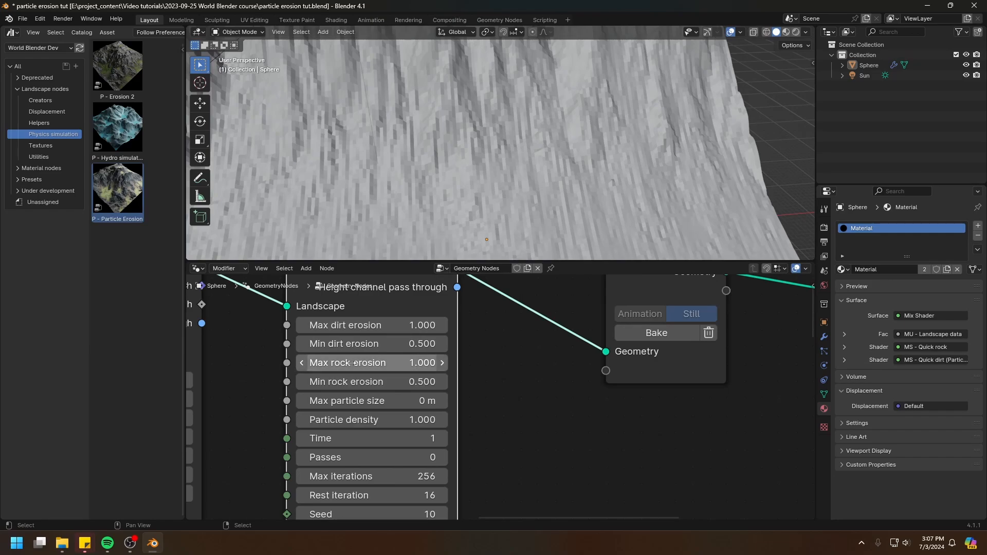
click(392, 364)
text(3)
key(Return)
middle_drag(552, 398, 481, 454)
click(572, 389)
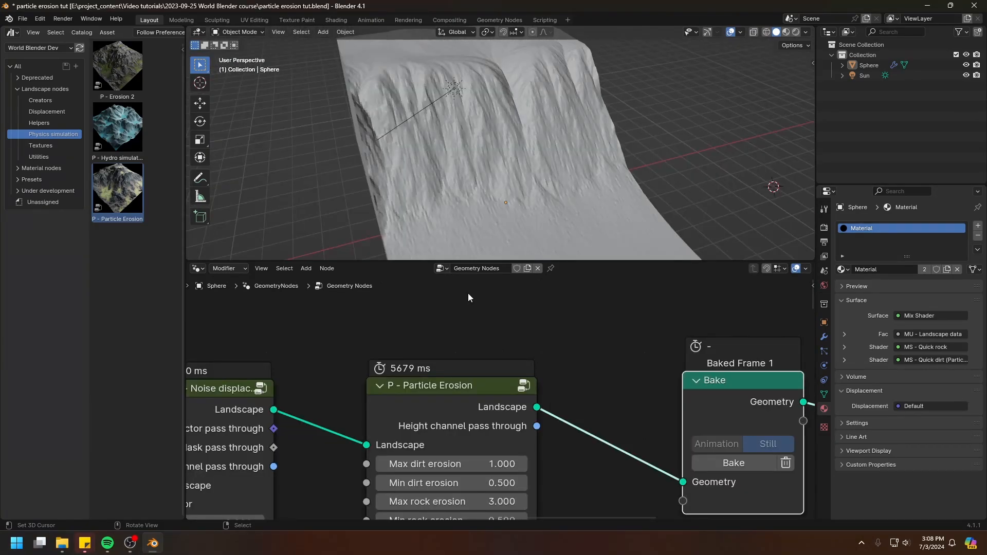
scroll(379, 379, up, 1)
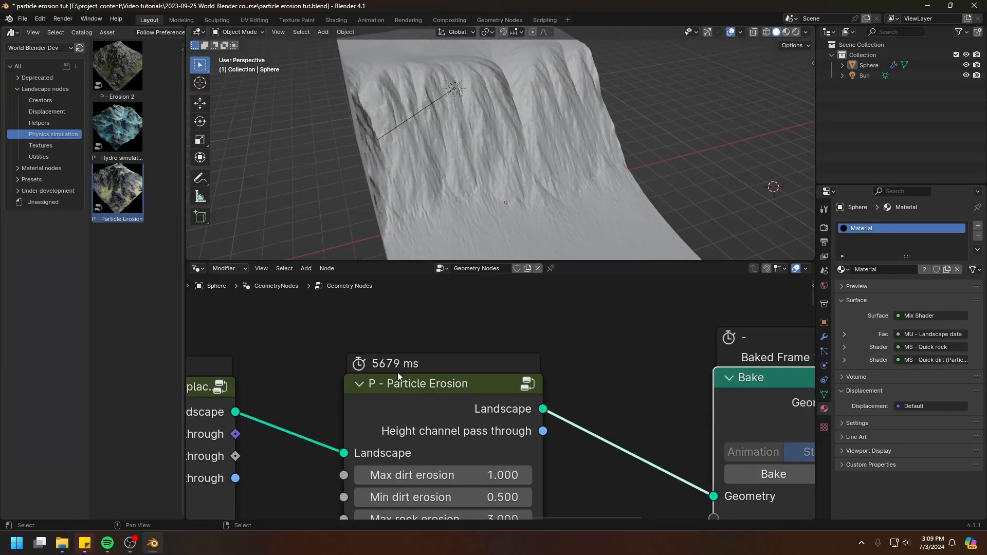
scroll(397, 373, down, 1)
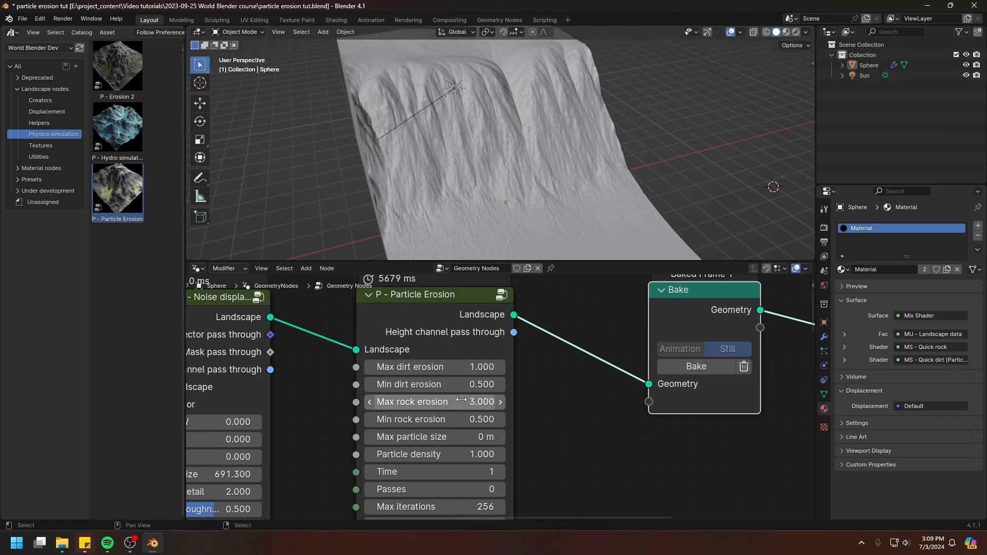
Reset the P - Particle Erosion node's Max rock erosion to its default of 1
drag(414, 305, 416, 305)
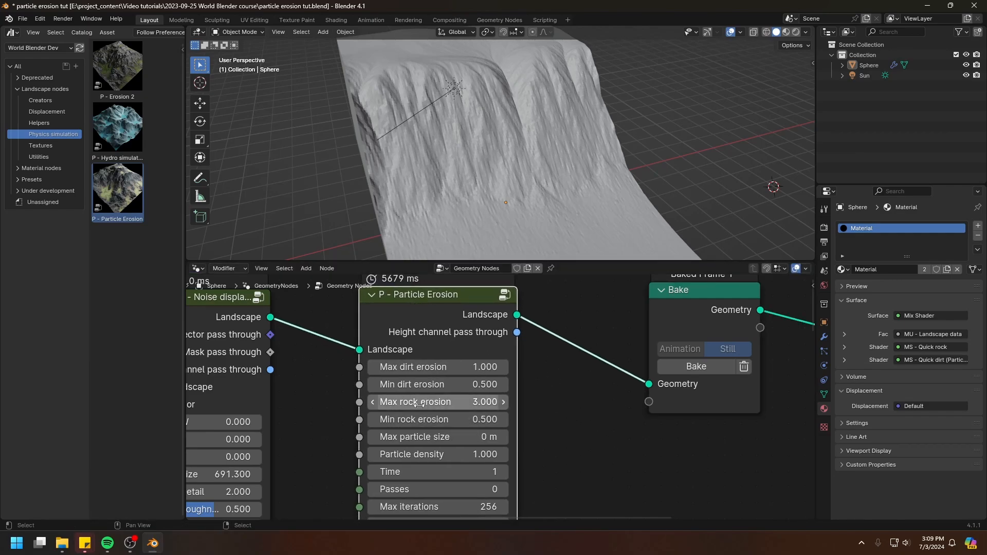
key(BackSpace)
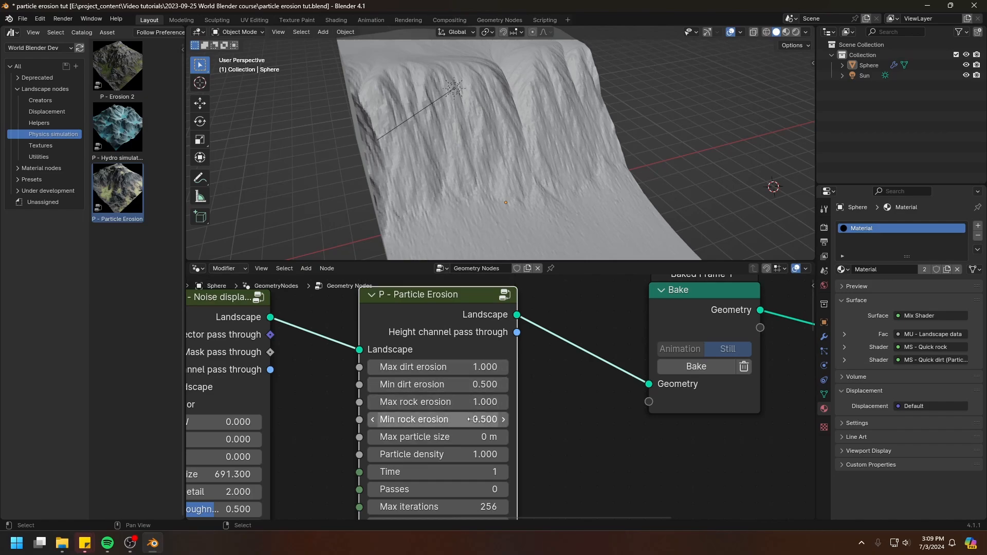
middle_drag(539, 440, 569, 373)
click(493, 406)
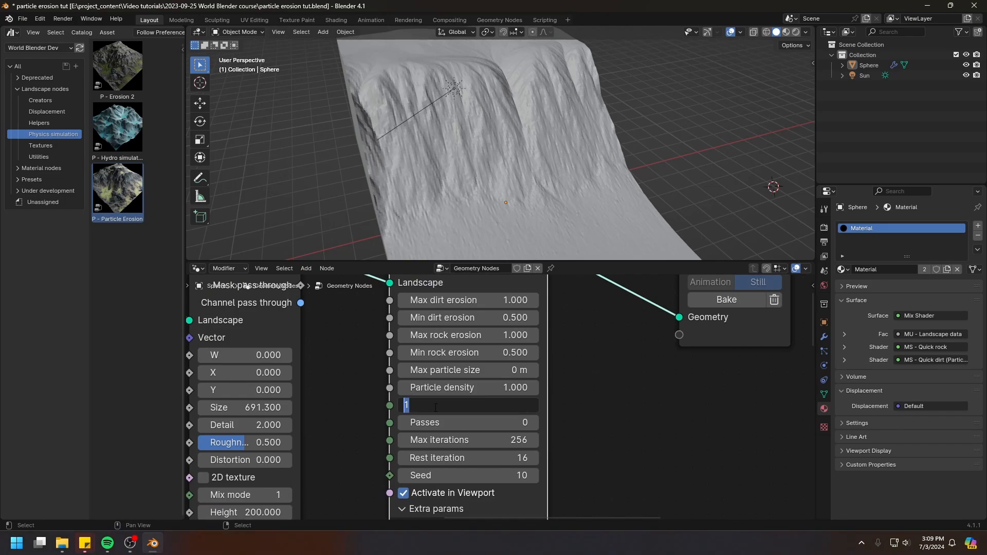
key(Escape)
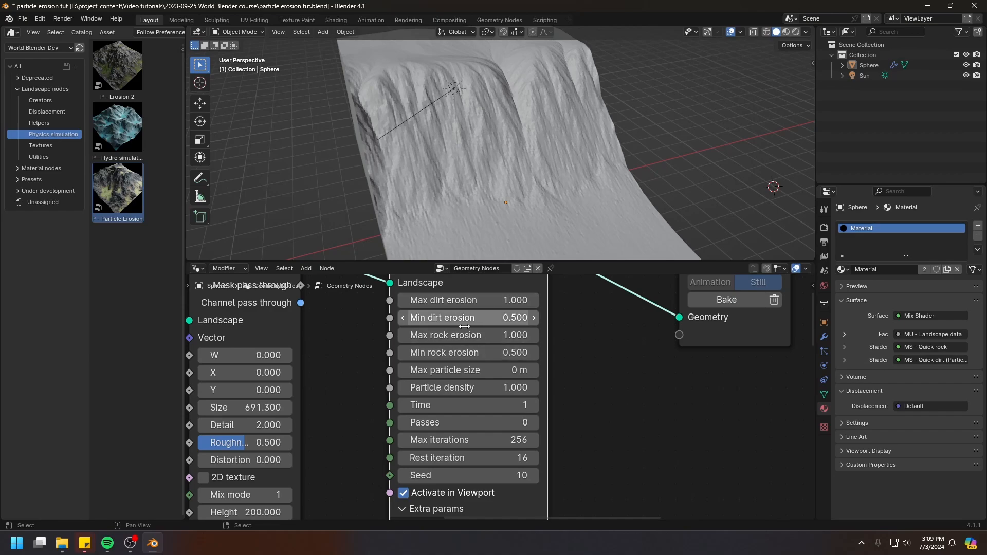
Raise the P - Particle Erosion node's Time to 2 and return it to 1
click(530, 403)
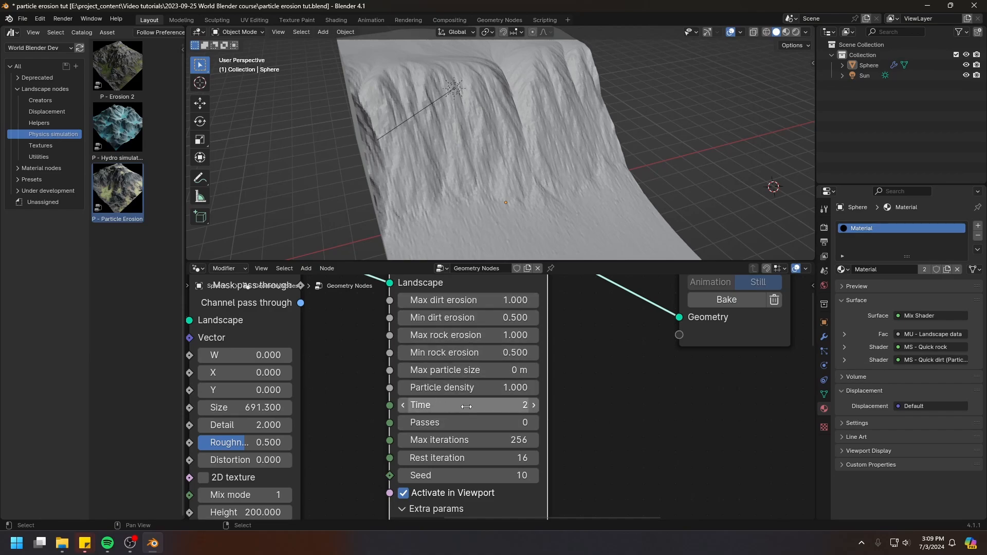
middle_drag(463, 404, 406, 435)
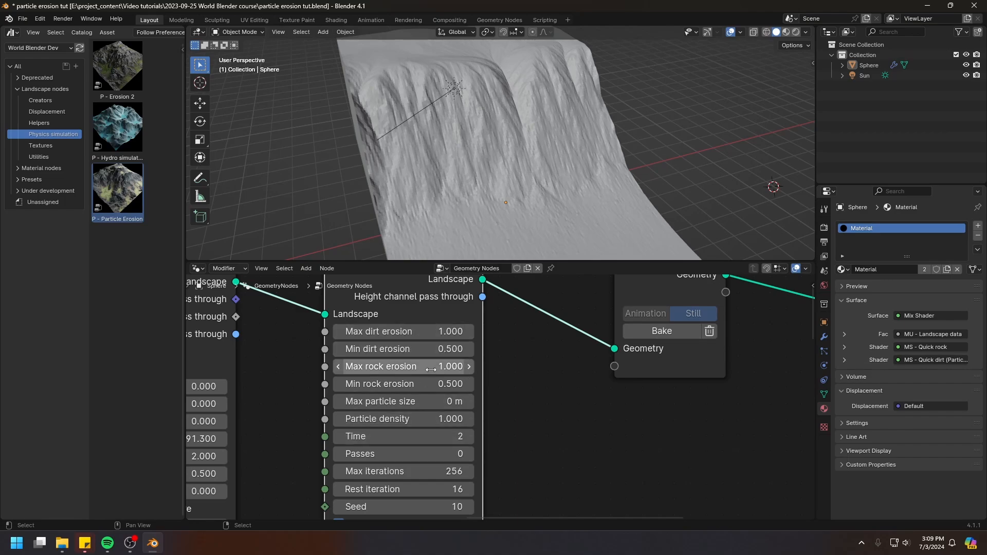
middle_drag(456, 374, 524, 358)
scroll(604, 381, down, 2)
middle_drag(614, 388, 619, 398)
click(438, 423)
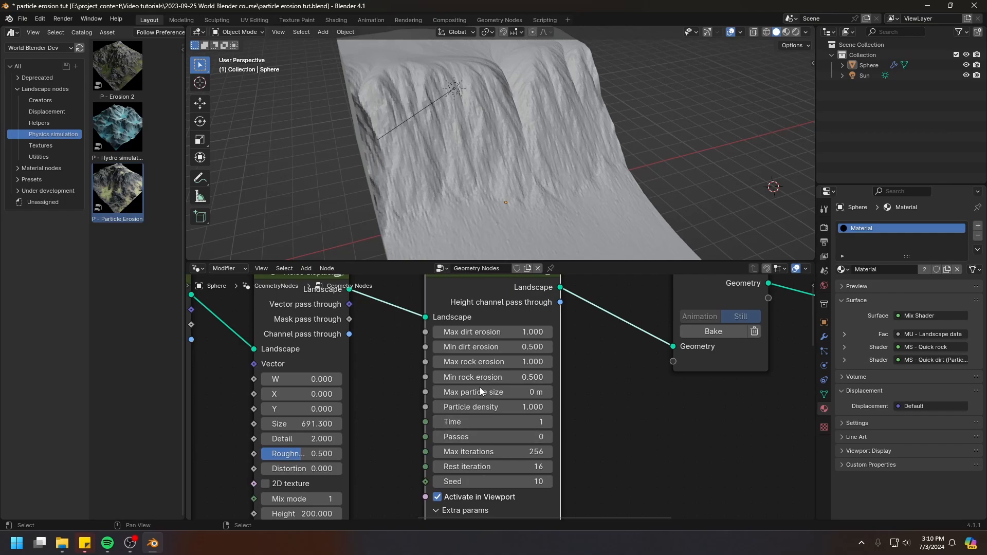
Try a value of 2 for both Max dirt erosion and Max rock erosion on the P - Particle Erosion node
click(497, 333)
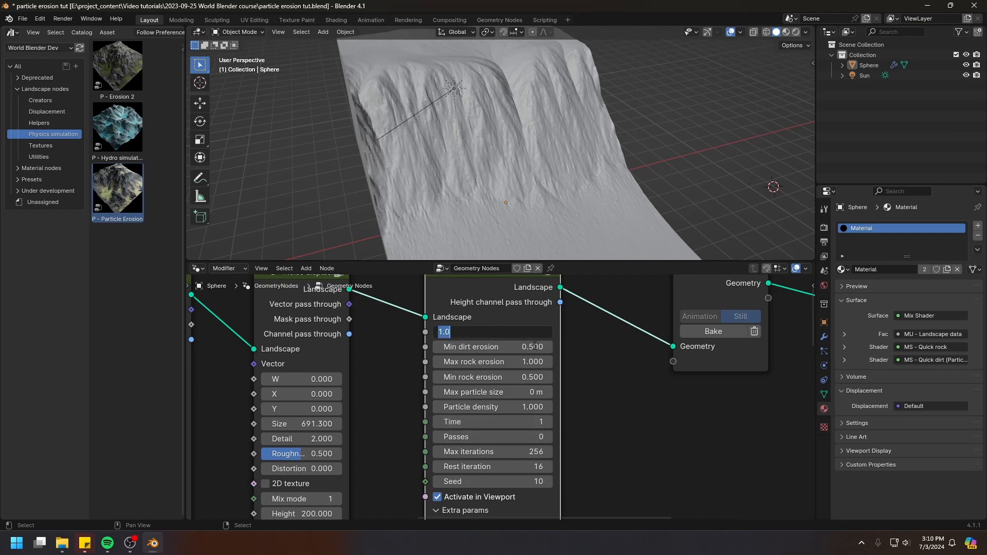
text(2)
click(581, 357)
click(503, 362)
text(2)
click(613, 371)
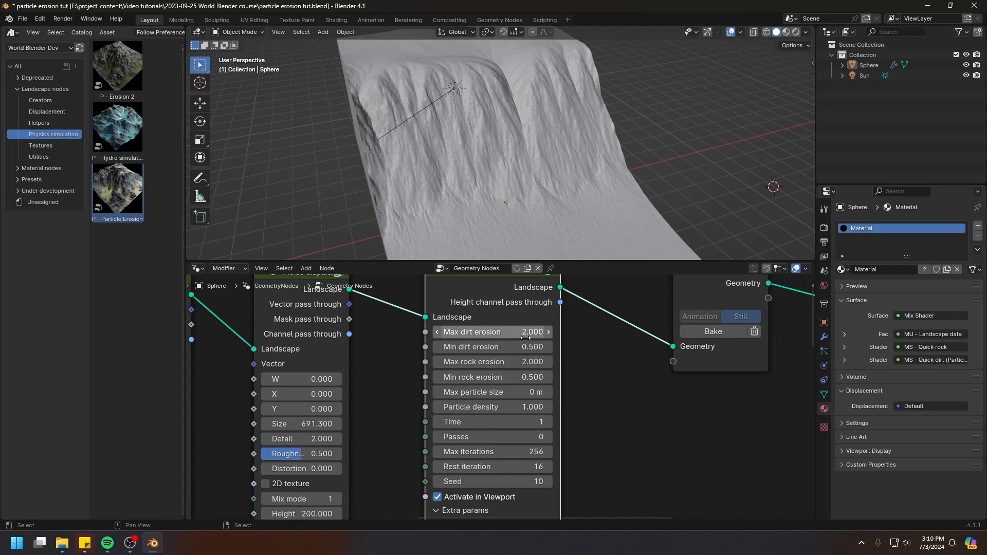
click(605, 382)
Set both Min dirt erosion and Min rock erosion of the P - Particle Erosion node to 0.25
click(538, 351)
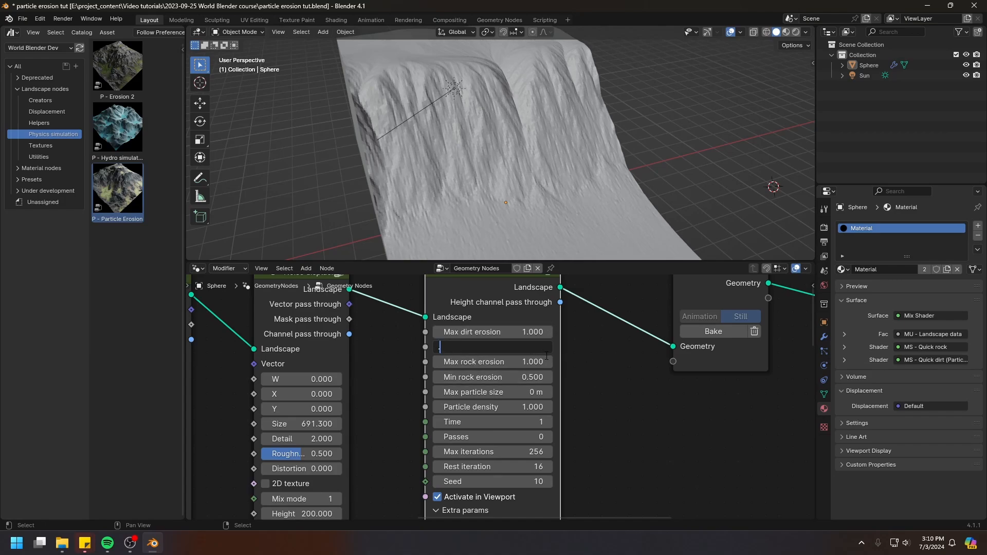
click(537, 380)
click(540, 380)
text(.25)
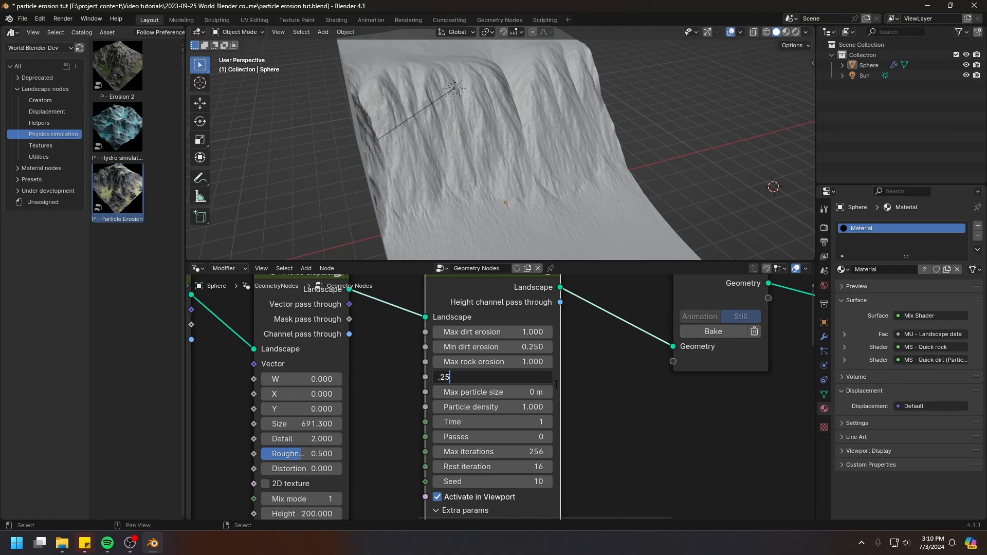
click(561, 420)
Set the P - Particle Erosion node's Time to 2, rebake the landscape and view the cliff from the front
click(549, 425)
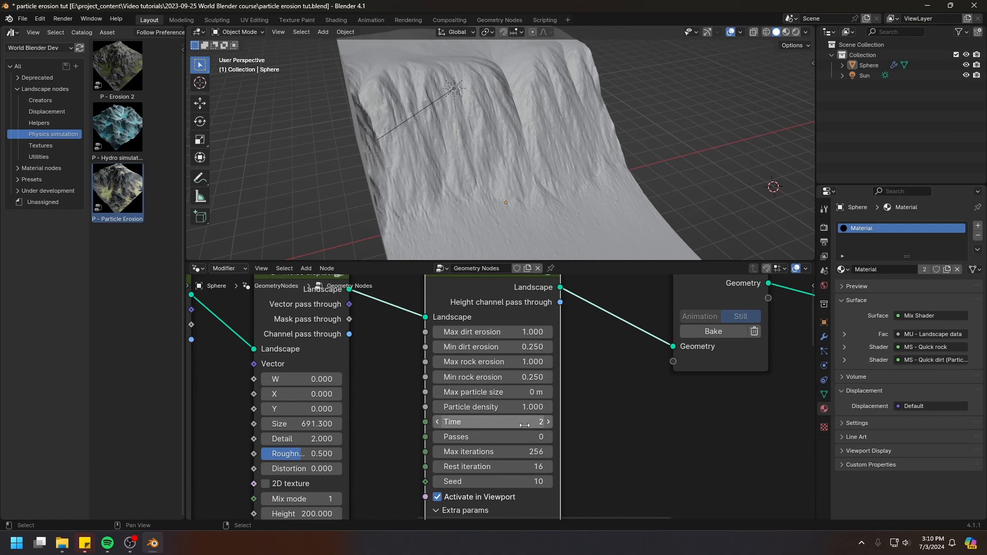
middle_drag(615, 412, 560, 418)
scroll(560, 418, down, 4)
click(632, 359)
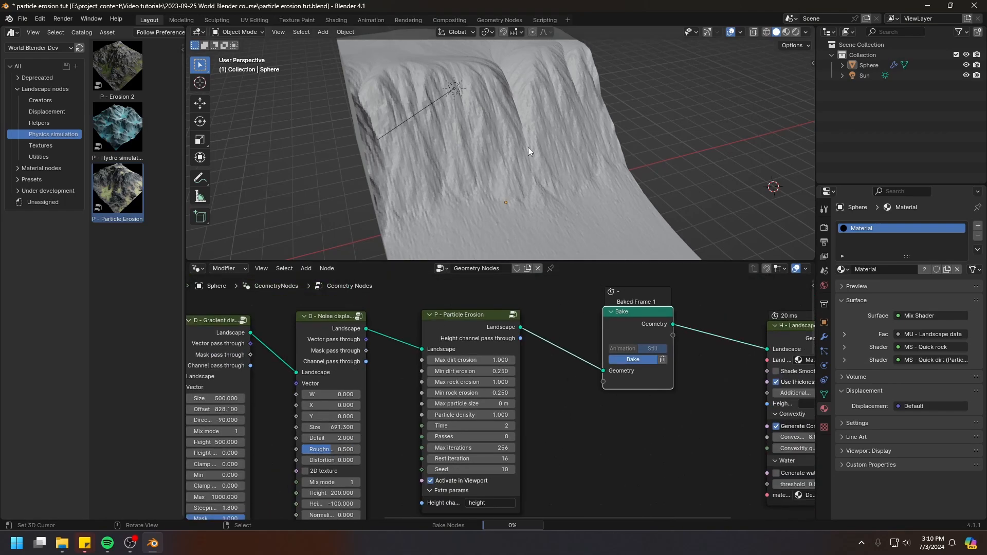
mouse_move(512, 155)
middle_down()
mouse_move(529, 180)
mouse_move(505, 164)
middle_up()
scroll(484, 450, up, 1)
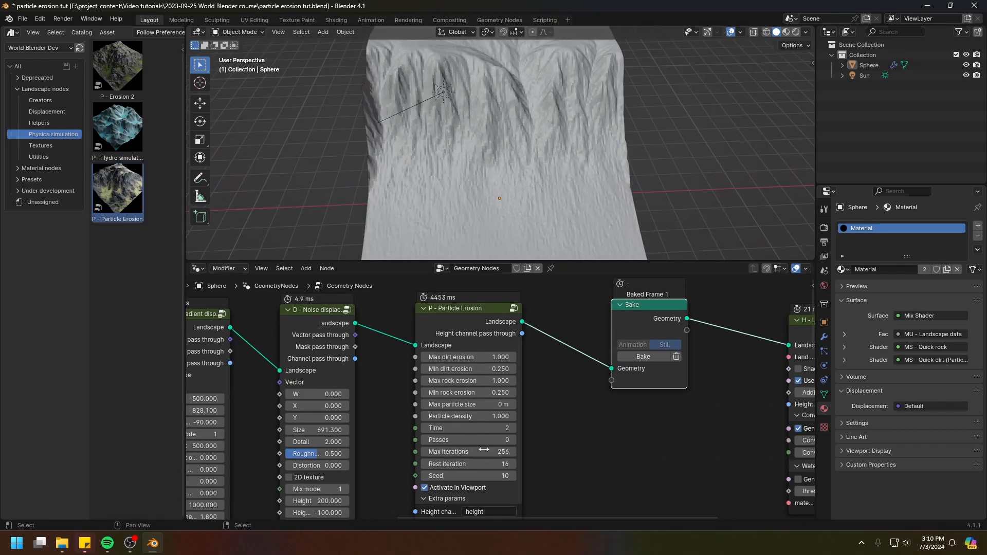
Return the P - Particle Erosion node's Time to 1 and set Max dirt erosion and Max rock erosion to 2
click(424, 428)
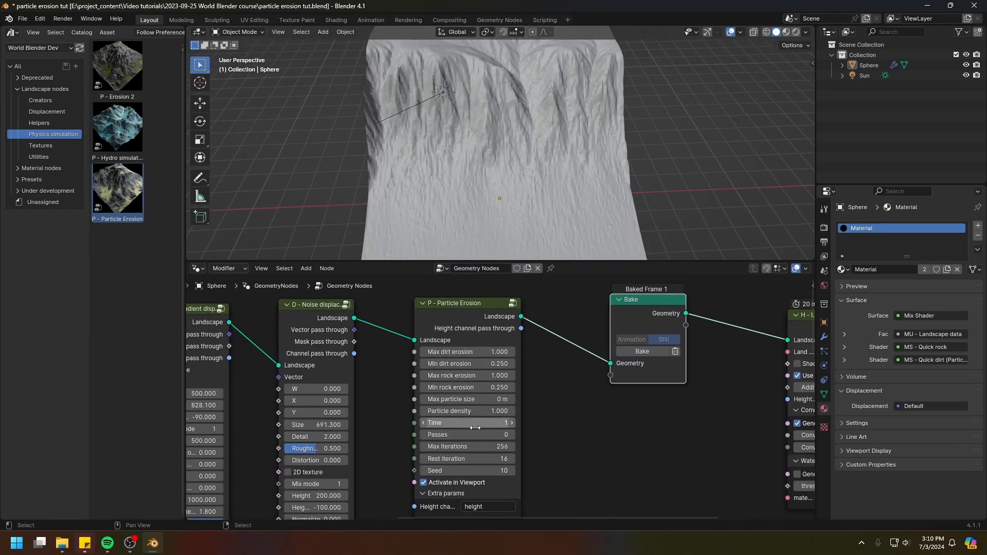
scroll(491, 391, up, 1)
click(478, 349)
text(2)
key(Return)
click(482, 374)
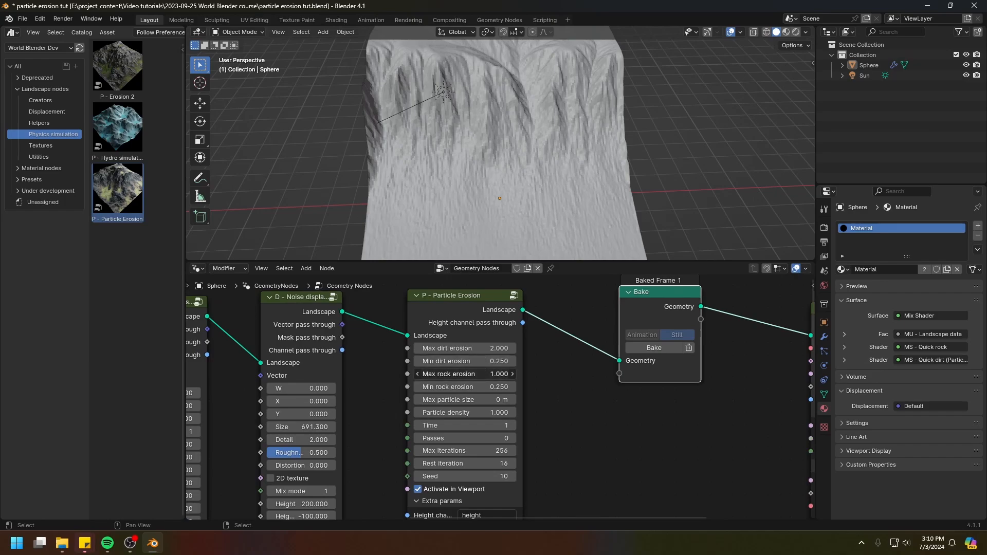
text(2)
key(Return)
Set both Min dirt erosion and Min rock erosion of the P - Particle Erosion node to 0.5
click(484, 362)
text(.5)
key(Return)
click(487, 386)
text(.5)
key(Return)
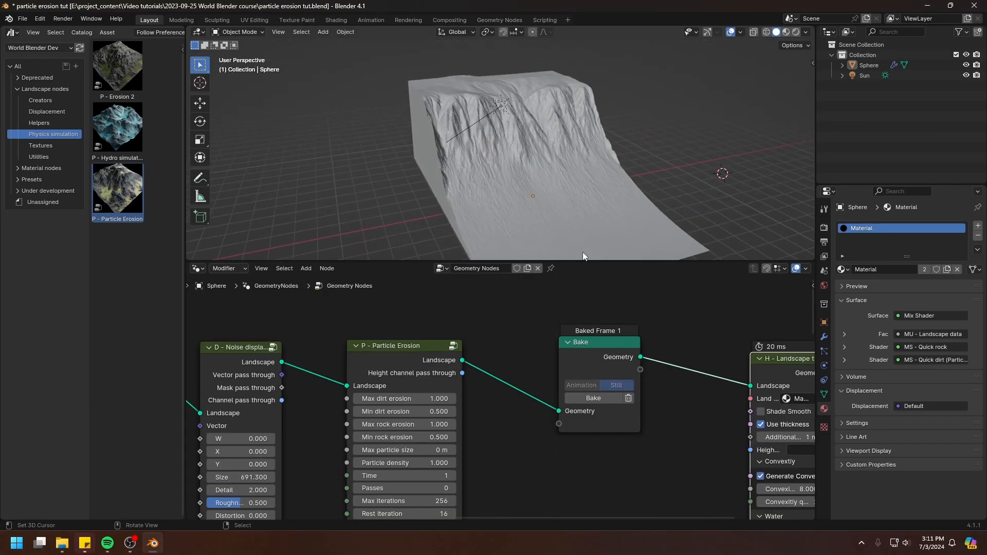
Preview the D - Noise displacement node's output to view the landscape without particle erosion
scroll(554, 361, down, 2)
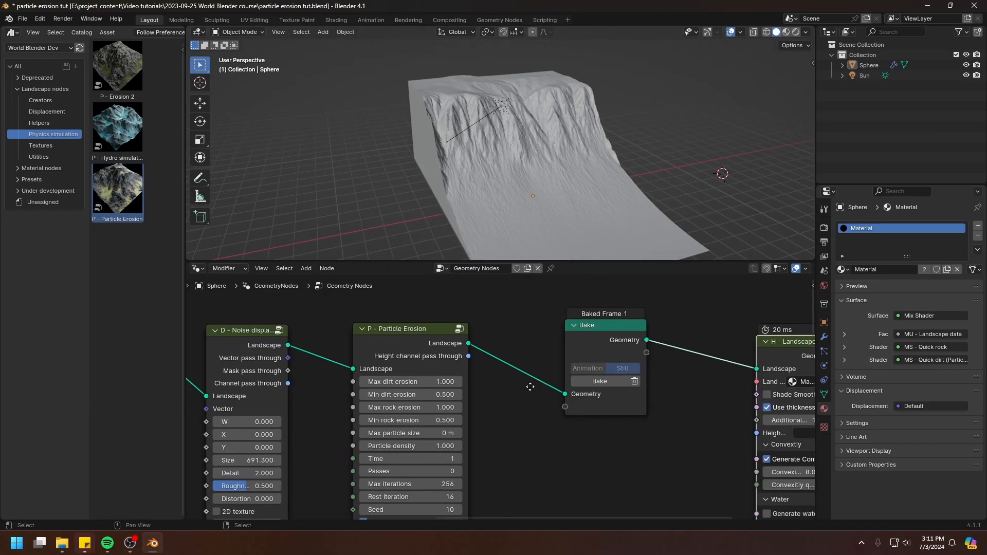
middle_drag(544, 359, 578, 390)
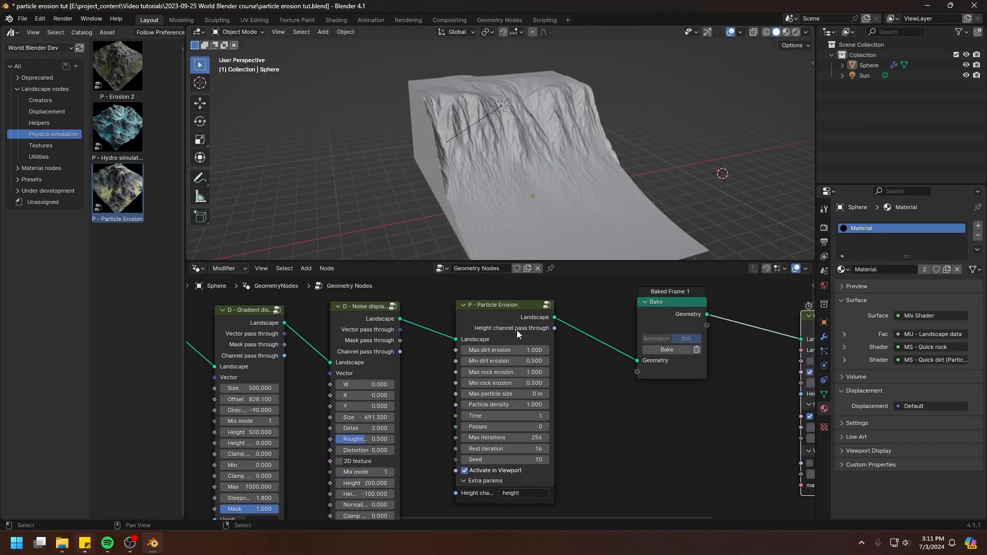
click(506, 323)
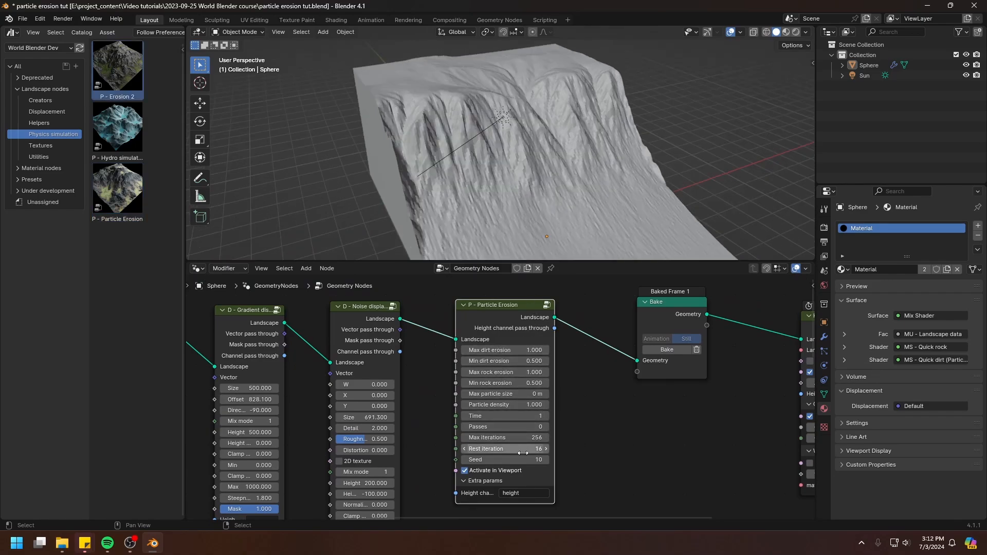
drag(516, 320, 519, 321)
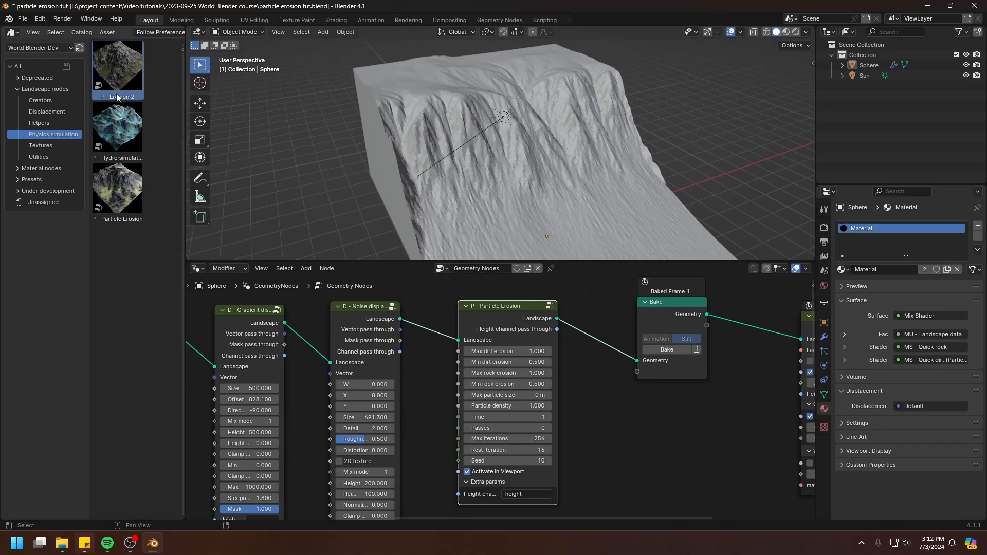
scroll(549, 137, up, 5)
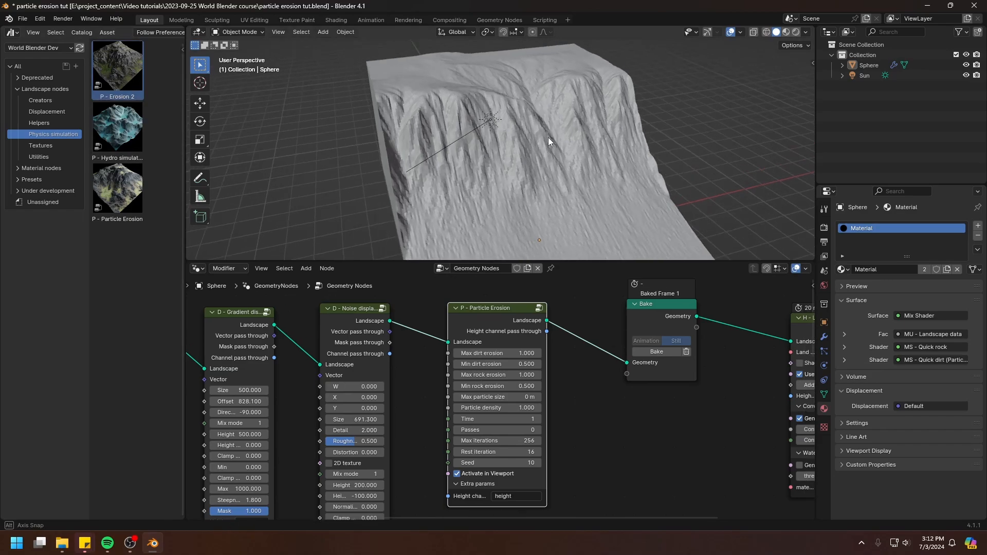
mouse_move(547, 137)
middle_down()
mouse_move(523, 147)
mouse_move(502, 130)
mouse_move(530, 134)
middle_up()
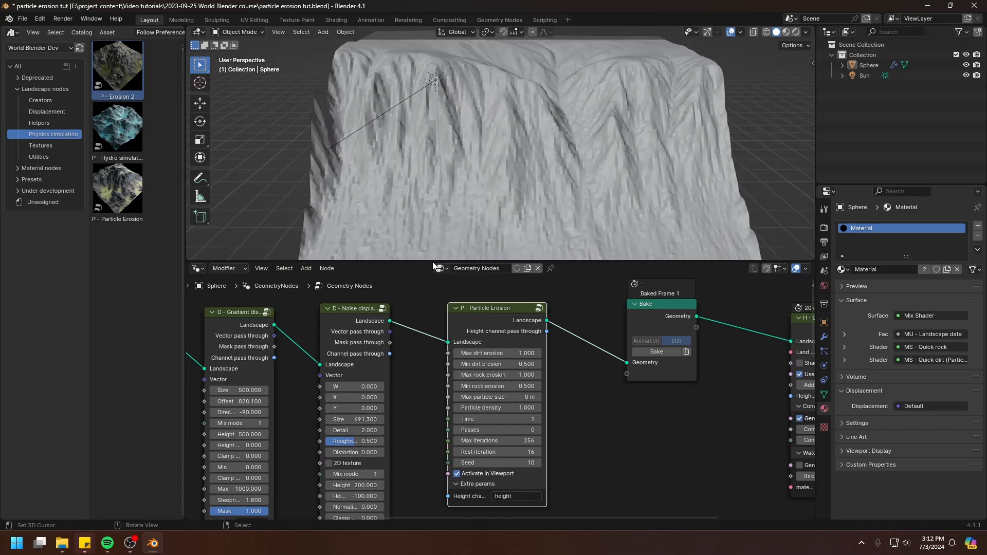
middle_drag(365, 327, 392, 330)
alt+shift+click(392, 329)
scroll(493, 114, down, 3)
middle_drag(494, 114, 468, 98)
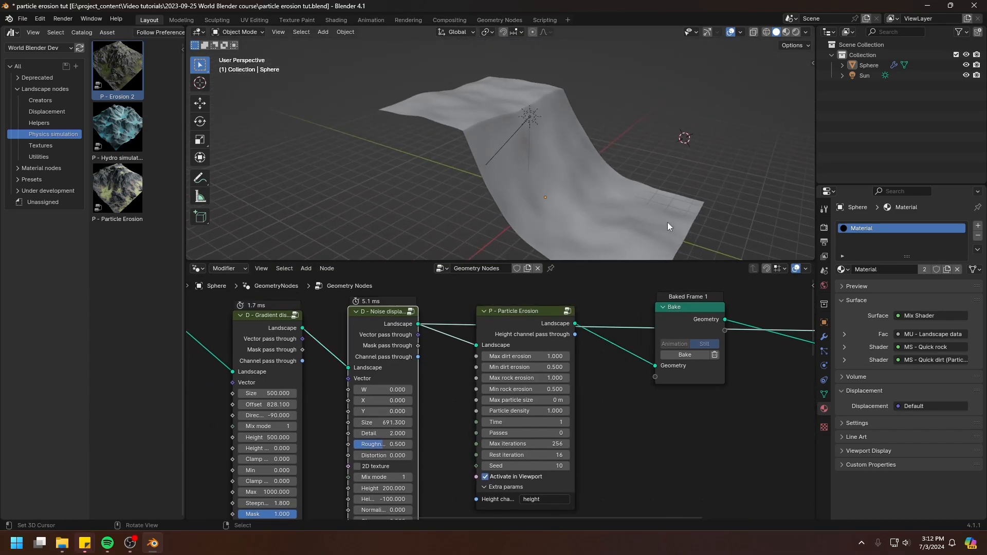
Move the C - Create landscape, gradient displacement and noise displacement nodes away from the P - Particle Erosion node to make room
scroll(360, 371, down, 2)
middle_drag(360, 372, 617, 401)
scroll(617, 402, up, 1)
drag(481, 340, 305, 450)
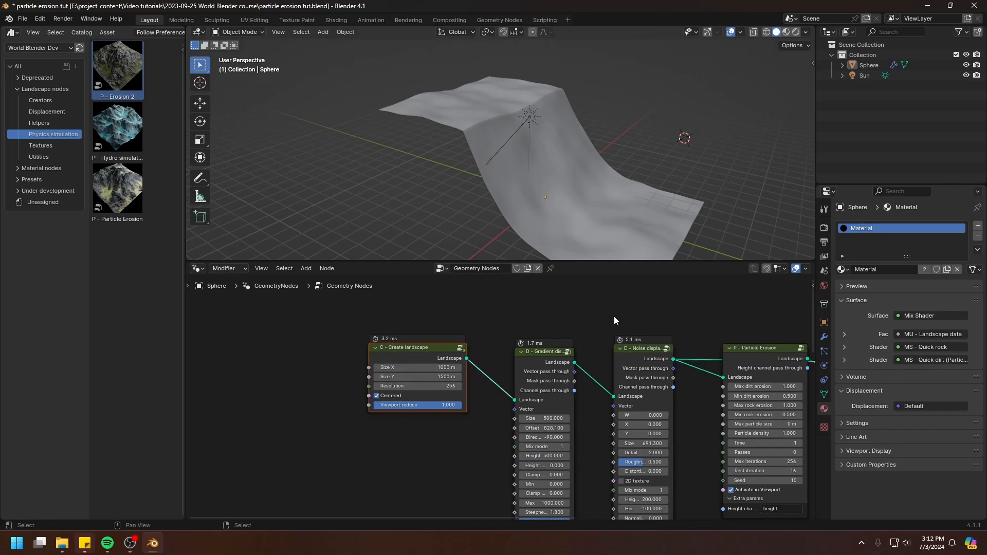
key(g)
click(359, 323)
drag(558, 375, 424, 365)
drag(630, 357, 456, 367)
click(595, 381)
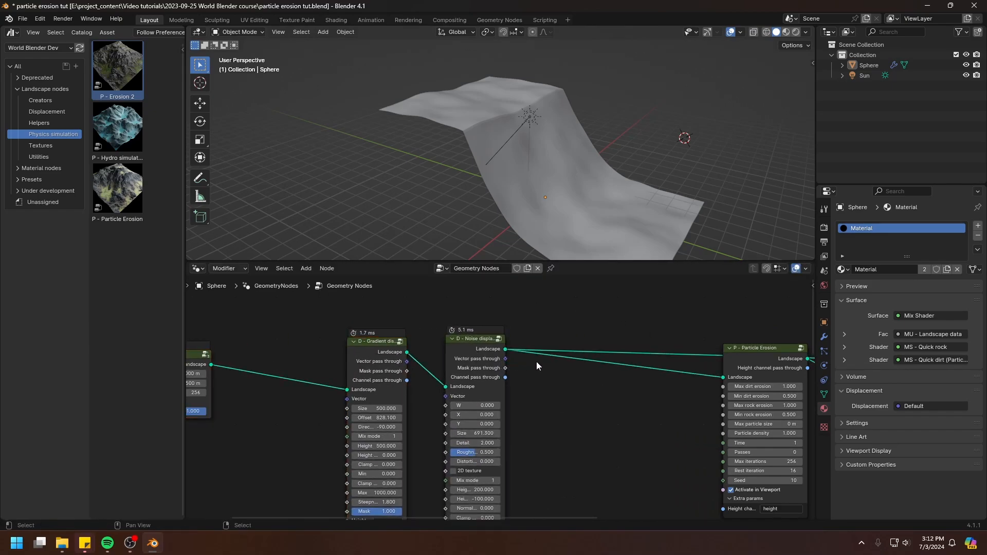
Add a reroute point on the links leaving the noise displacement node's Landscape output and position it before P - Particle Erosion
shift+right_drag(658, 387, 645, 325)
key(g)
click(644, 343)
click(642, 345)
Insert the spare warp node after C - Create landscape and the spare terrace node between the gradient and noise displacement nodes
middle_drag(482, 380, 573, 384)
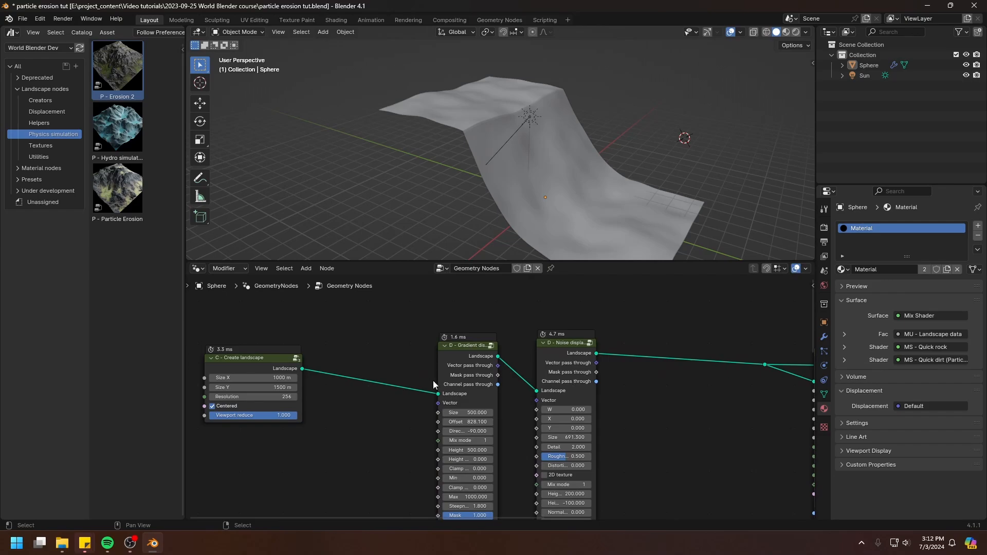
scroll(504, 391, down, 7)
middle_drag(508, 402, 500, 315)
scroll(501, 315, down, 1)
drag(415, 453, 376, 522)
key(g)
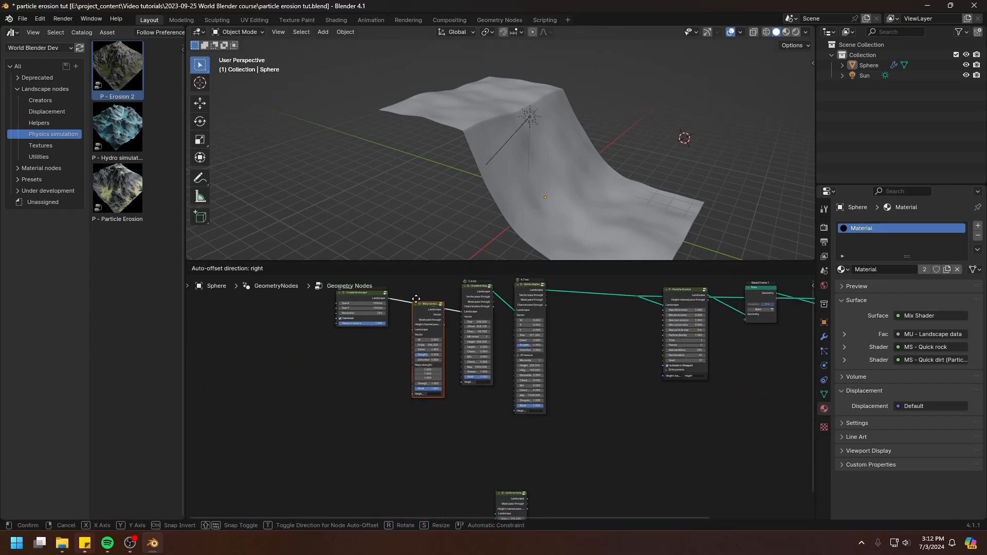
click(416, 278)
key(g)
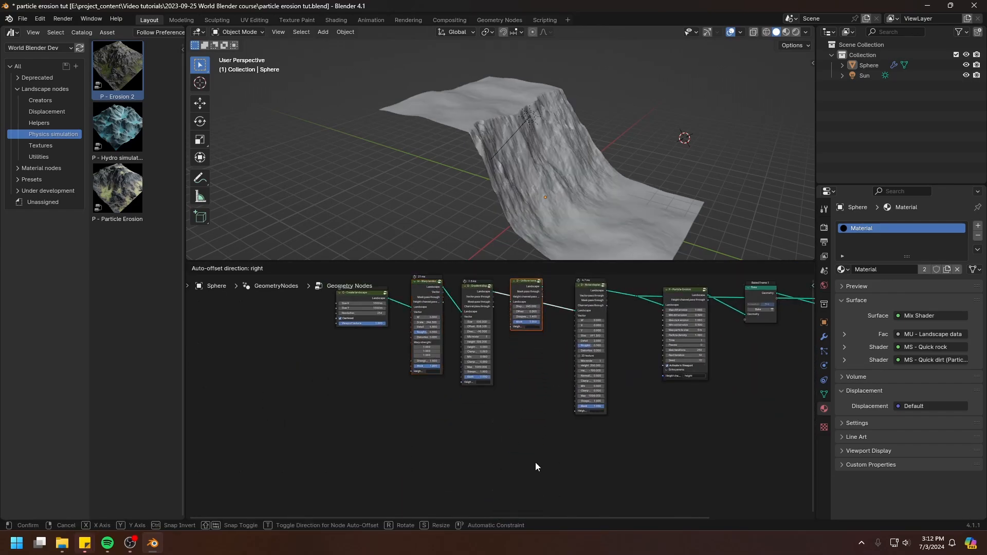
click(536, 466)
Rebake the terraced landscape, output it through the H - Landscape node and examine the eroded cliff from several angles
middle_drag(569, 196, 490, 215)
scroll(490, 215, up, 3)
scroll(490, 215, up, 2)
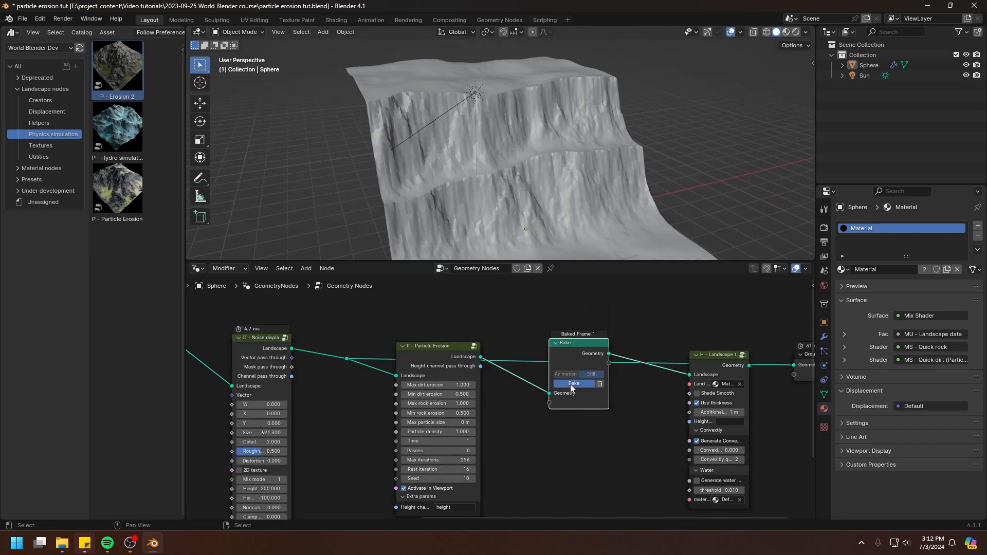
click(570, 385)
ctrl+shift+click(721, 360)
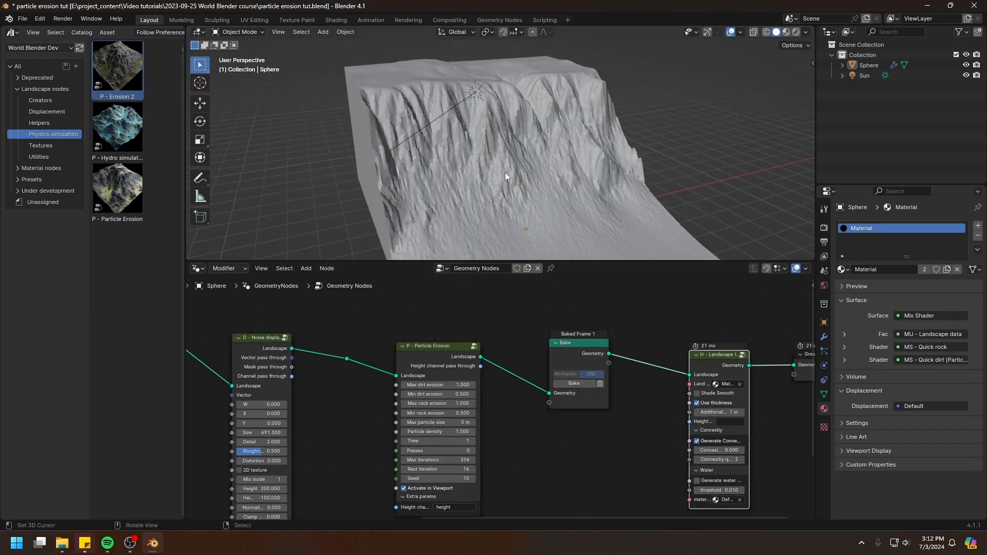
middle_drag(505, 172, 577, 152)
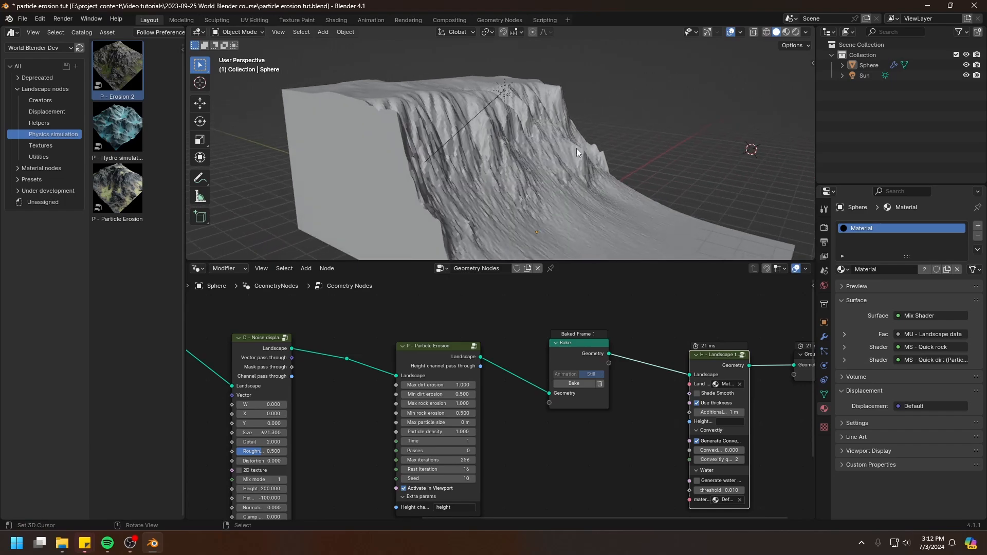
middle_drag(528, 185, 446, 89)
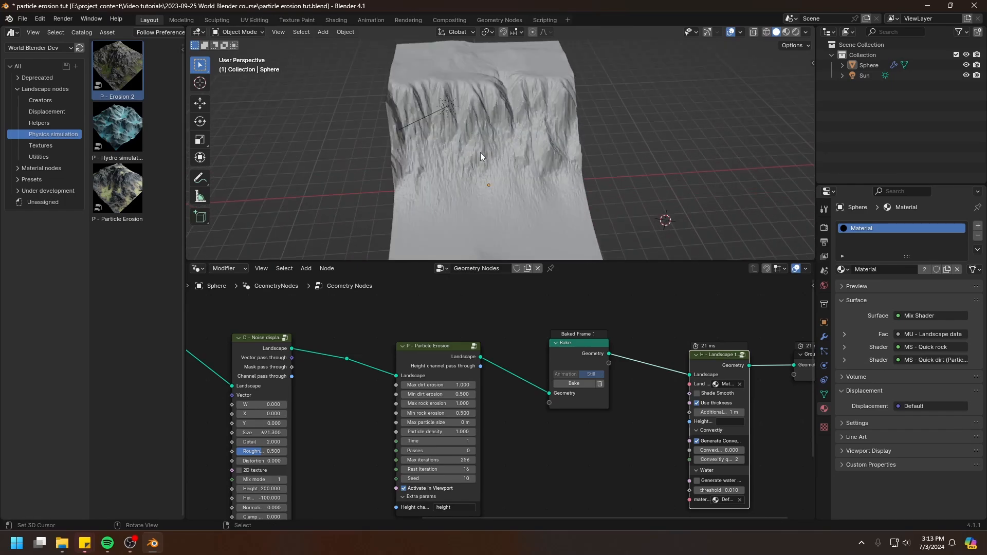
middle_drag(481, 152, 380, 104)
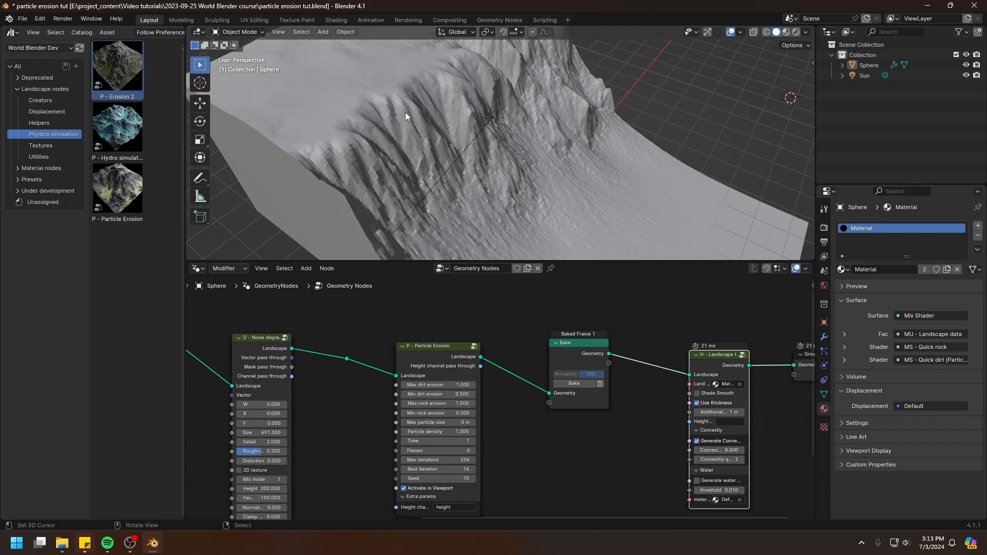
middle_drag(585, 211, 607, 195)
Set the P - Particle Erosion node's Max rock erosion to 0.3 and Min rock erosion to 0.2
scroll(590, 430, up, 5)
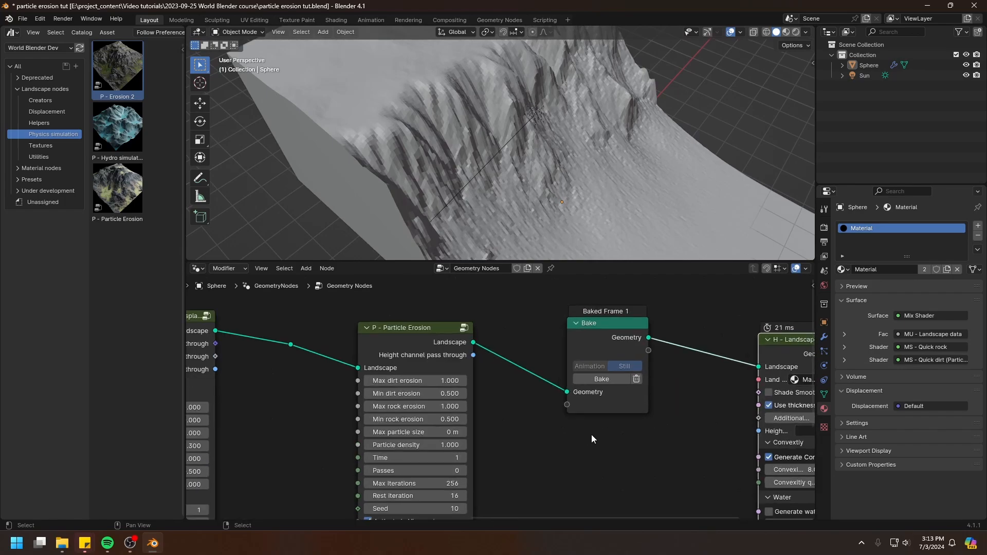
middle_drag(592, 434, 522, 420)
scroll(522, 419, up, 1)
click(437, 395)
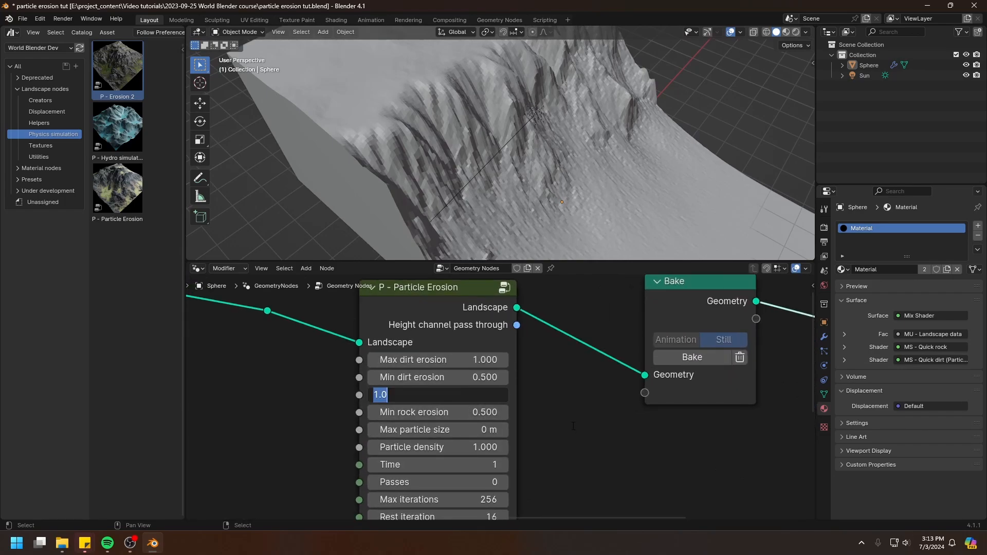
key(Tab)
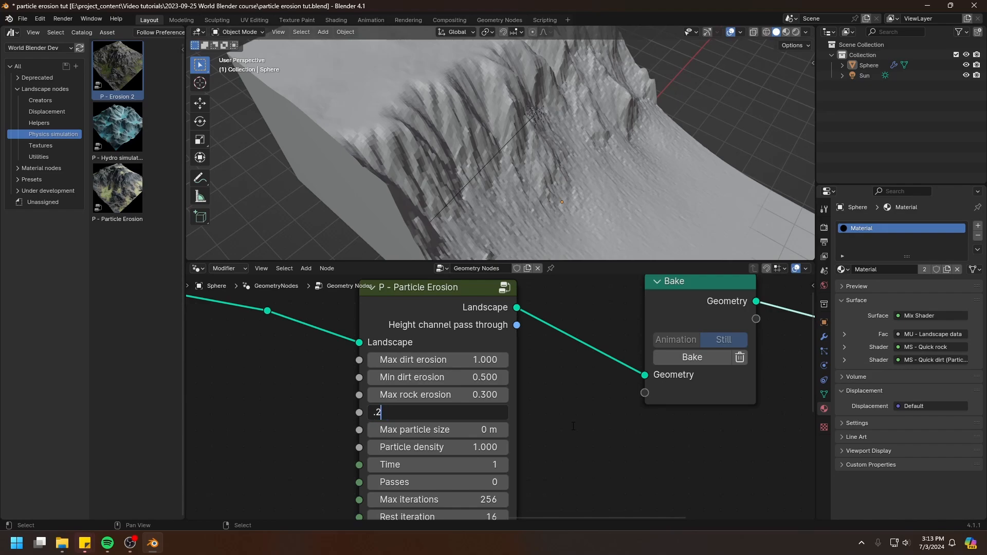
key(Return)
scroll(540, 432, down, 3)
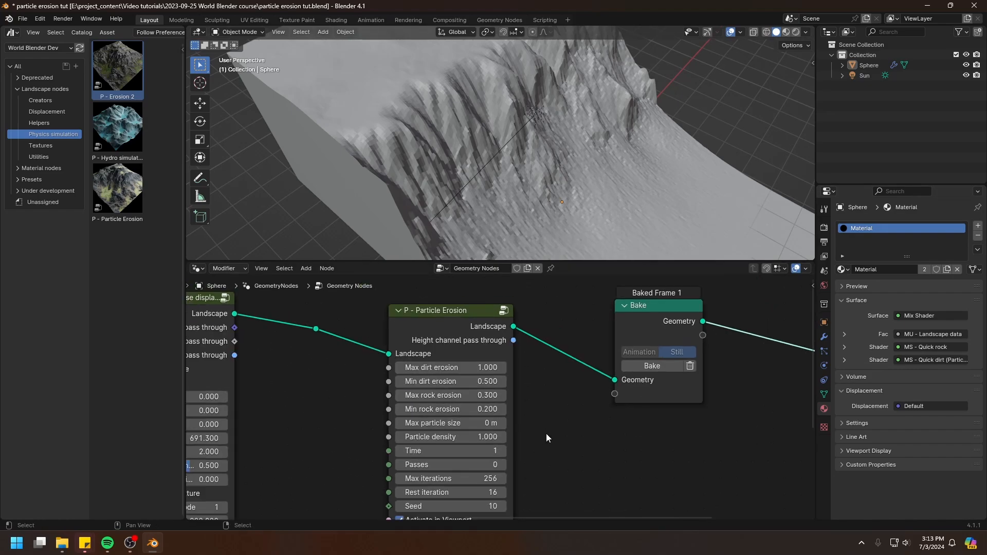
Rebake the landscape with the reduced rock erosion and check the cliff in rendered viewport shading
middle_drag(544, 440, 543, 400)
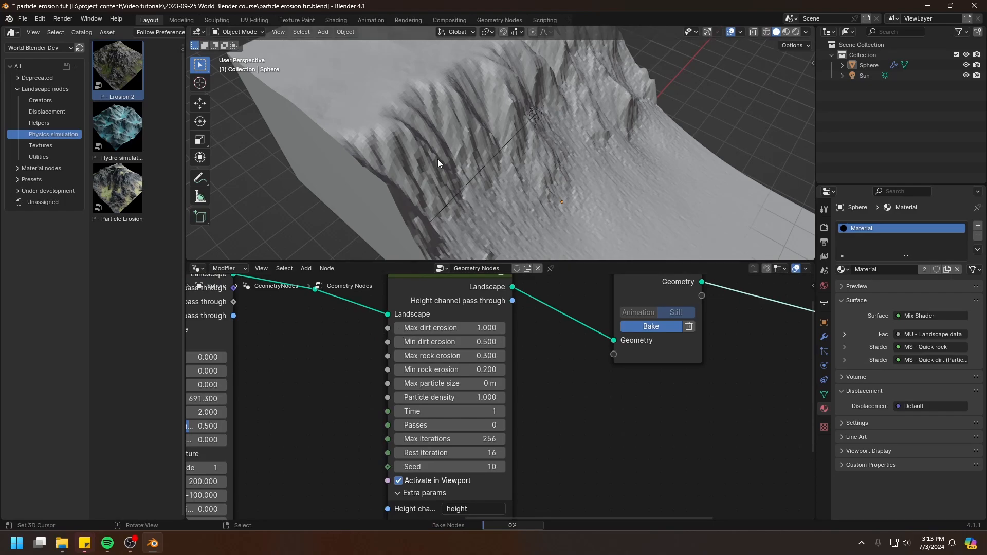
mouse_move(437, 159)
middle_down()
mouse_move(516, 127)
mouse_move(495, 152)
mouse_move(495, 180)
mouse_move(602, 148)
mouse_move(545, 149)
middle_up()
key(z)
click(544, 131)
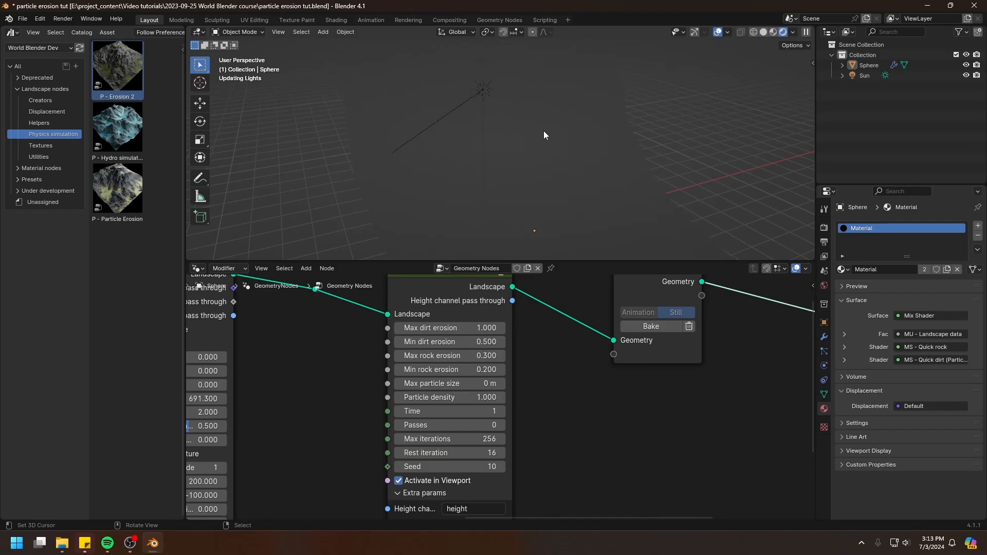
middle_drag(666, 369, 436, 347)
scroll(436, 347, down, 1)
scroll(489, 162, down, 4)
mouse_move(511, 180)
middle_down()
mouse_move(462, 190)
mouse_move(493, 217)
mouse_move(506, 180)
middle_up()
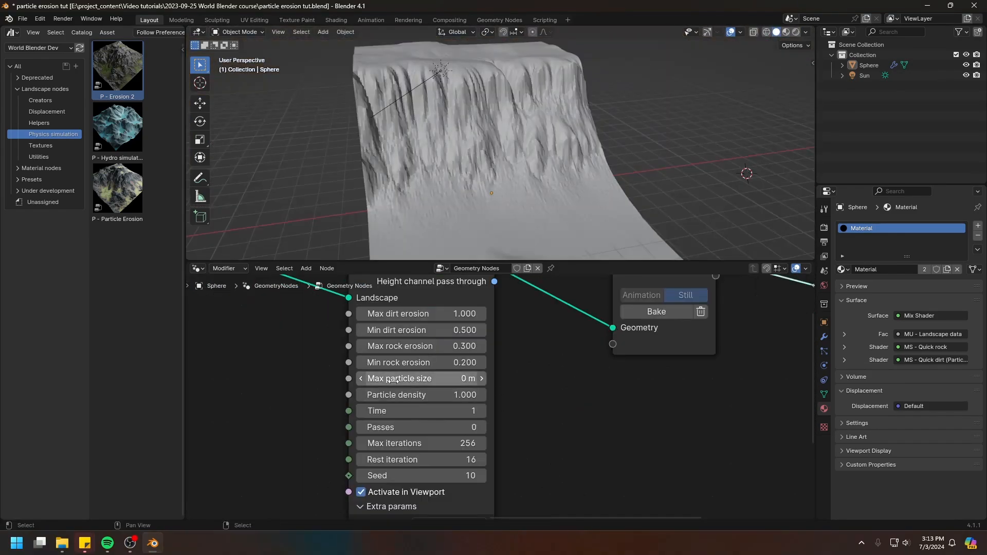
Set the P - Particle Erosion node's Max particle size to 15 m and rebake the landscape
click(393, 380)
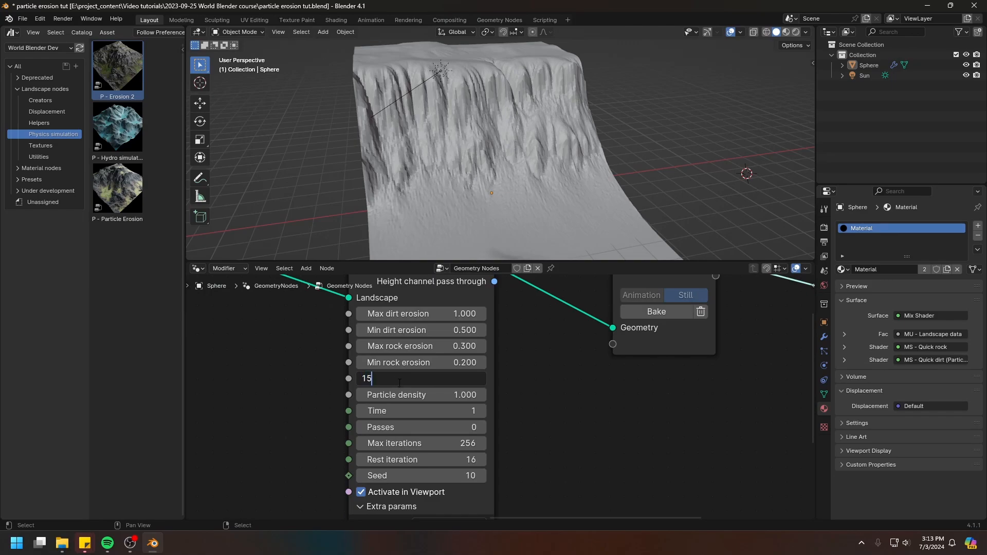
key(Return)
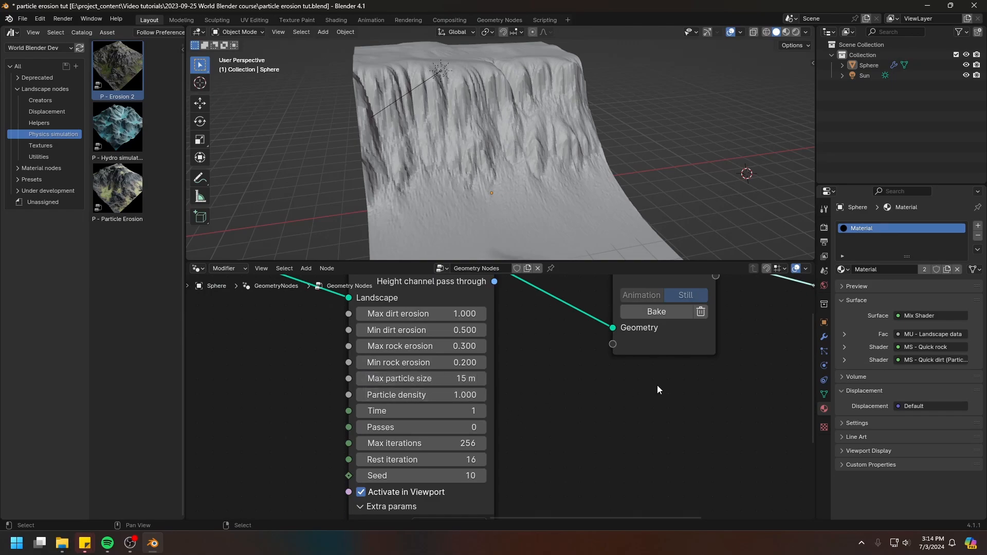
scroll(657, 390, down, 1)
click(650, 322)
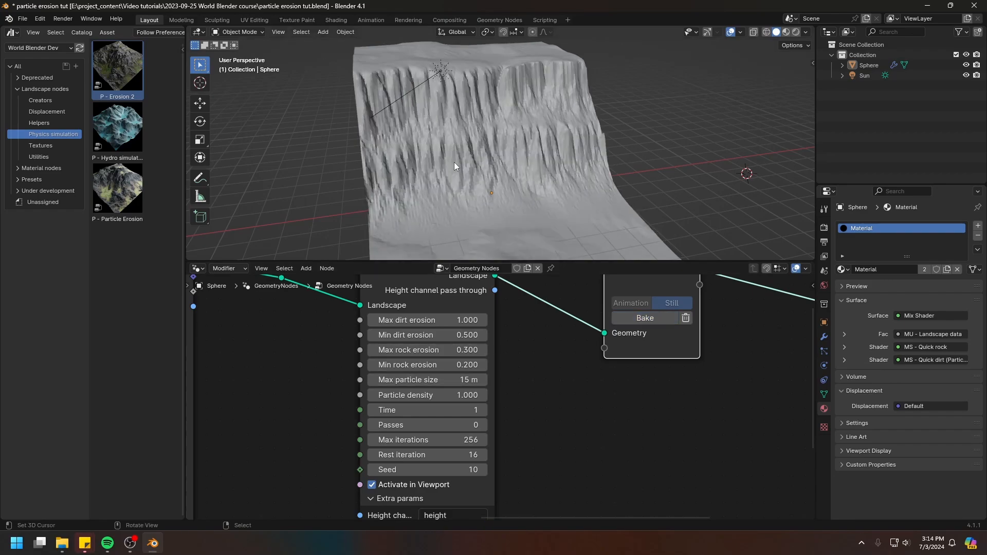
Examine the cliff eroded with large particles from several angles, including in rendered viewport shading, and compare the erosion node's timing
middle_drag(454, 162, 468, 191)
shift+middle_drag(540, 116, 559, 154)
middle_drag(448, 346, 462, 464)
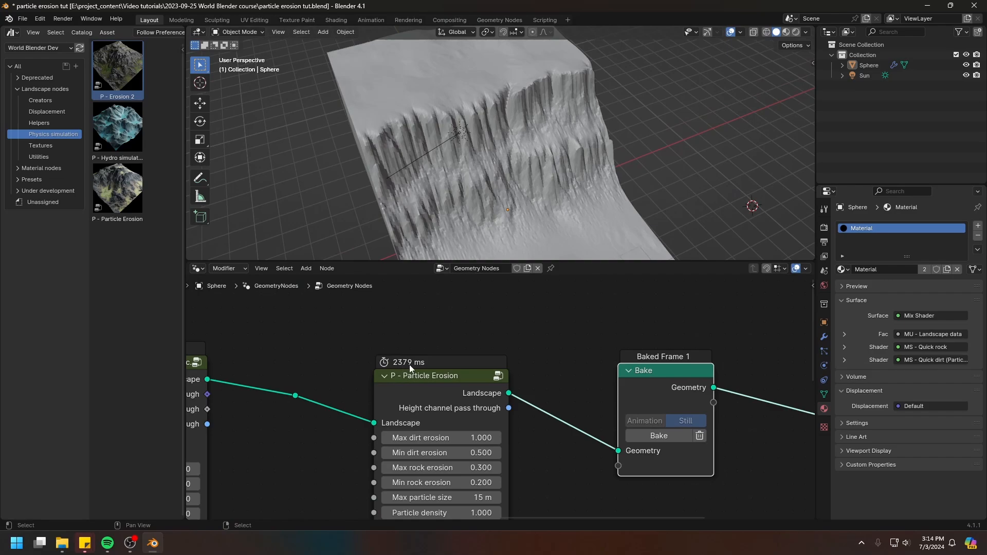
shift+middle_drag(493, 434, 492, 314)
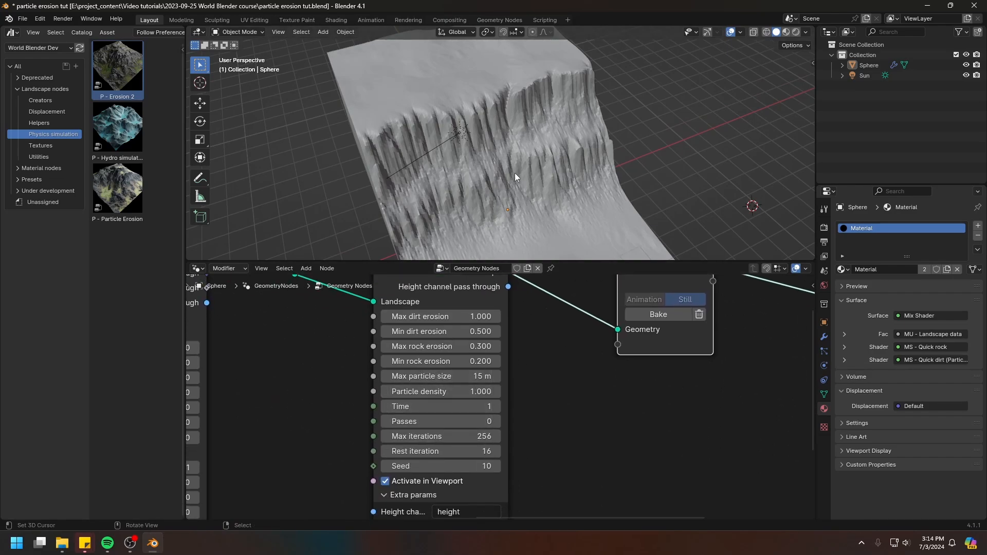
mouse_move(515, 172)
middle_down()
mouse_move(524, 152)
mouse_move(487, 184)
mouse_move(500, 174)
middle_up()
key(z)
click(524, 100)
key(z)
click(585, 175)
mouse_move(581, 175)
middle_down()
mouse_move(527, 201)
mouse_move(477, 87)
mouse_move(485, 151)
mouse_move(449, 155)
mouse_move(516, 121)
mouse_move(429, 166)
mouse_move(464, 107)
middle_up()
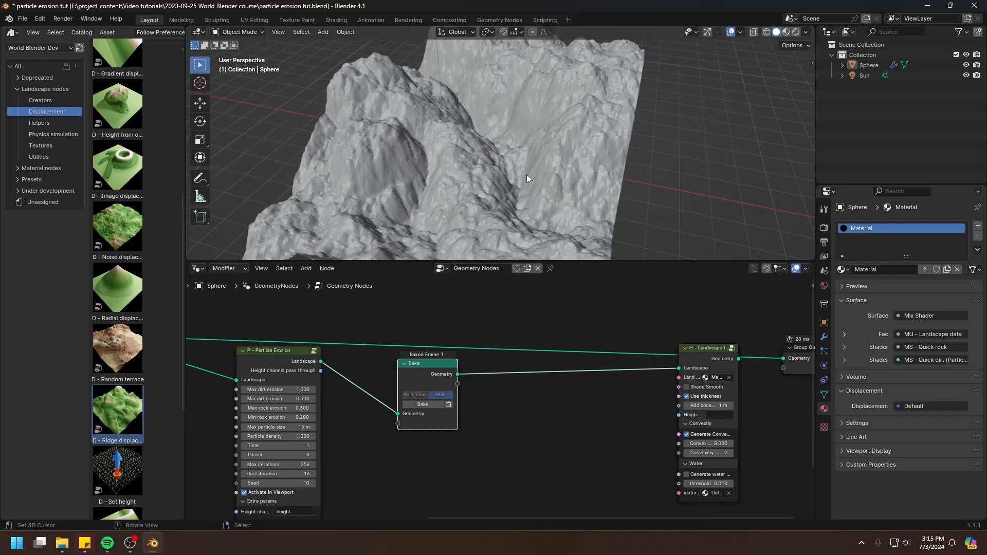
Rebake the ridged mountain landscape with the 15 m particle size and inspect its eroded slopes
middle_drag(517, 149, 550, 170)
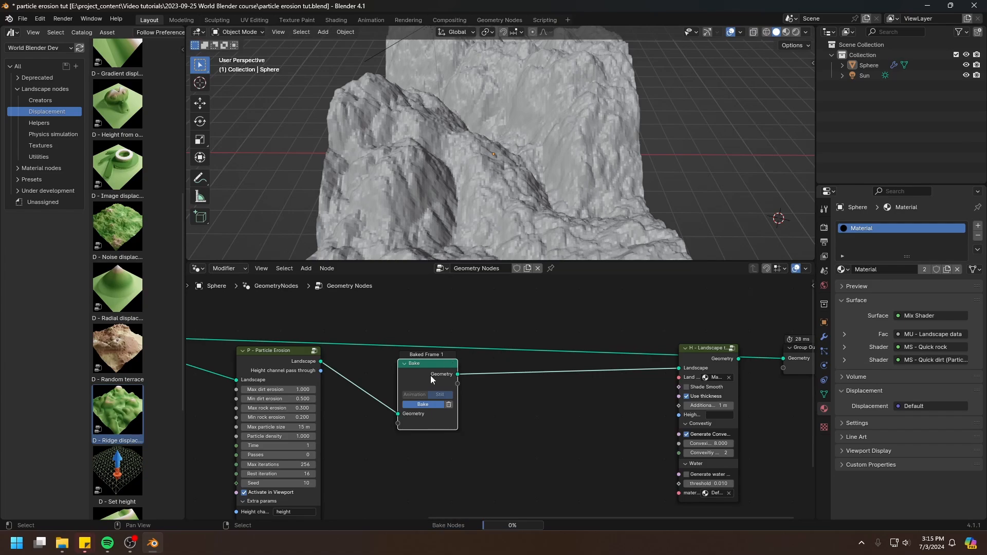
middle_drag(570, 177, 445, 174)
middle_drag(387, 403, 520, 341)
scroll(463, 416, up, 6)
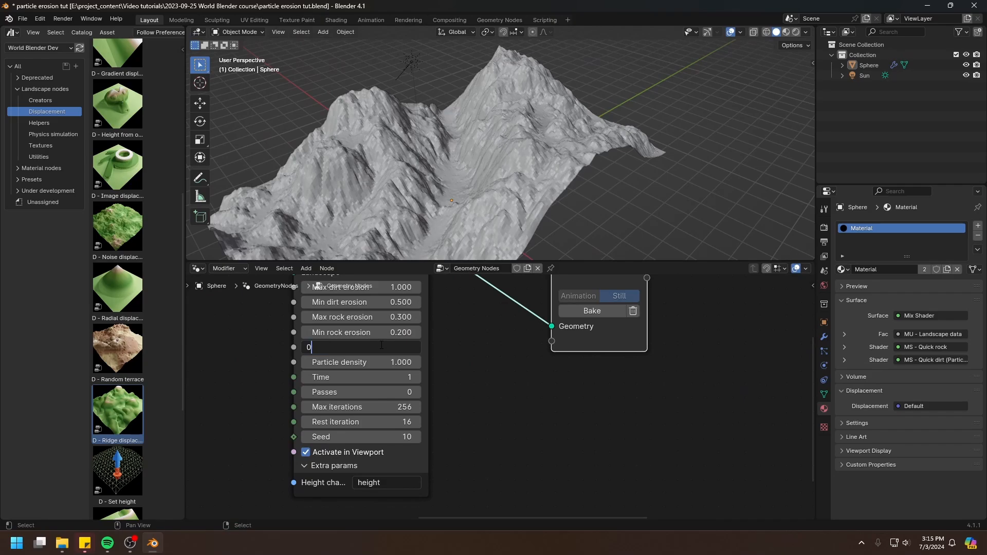
Set the P - Particle Erosion node's Max particle size to 0 m and display the ridged landscape in rendered shading
key(Return)
mouse_move(483, 206)
middle_down()
mouse_move(496, 196)
mouse_move(584, 199)
middle_up()
key(z)
click(584, 122)
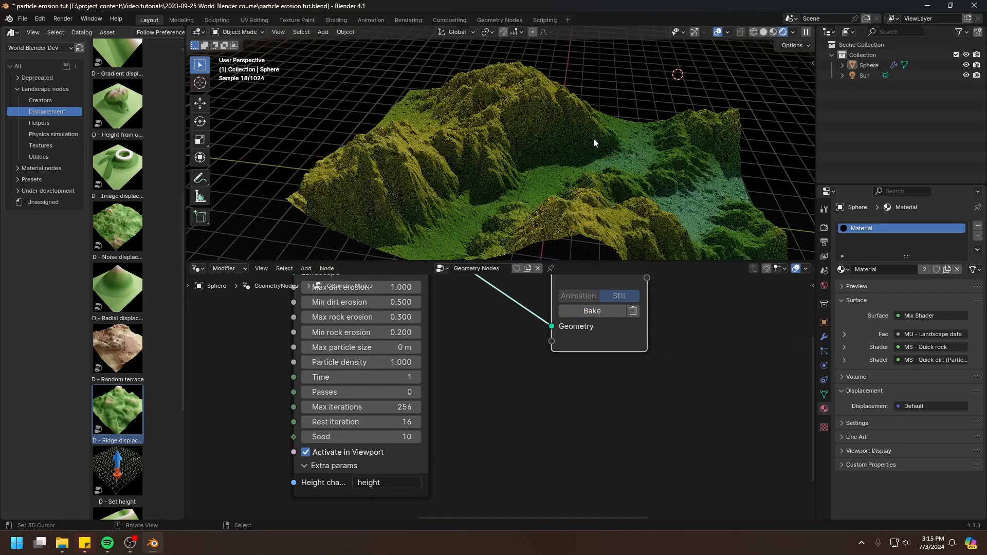
Reposition the H - Landscape to geometry node in front of the Group Output
scroll(758, 368, down, 3)
middle_drag(759, 368, 531, 430)
middle_drag(798, 370, 499, 400)
drag(462, 359, 361, 341)
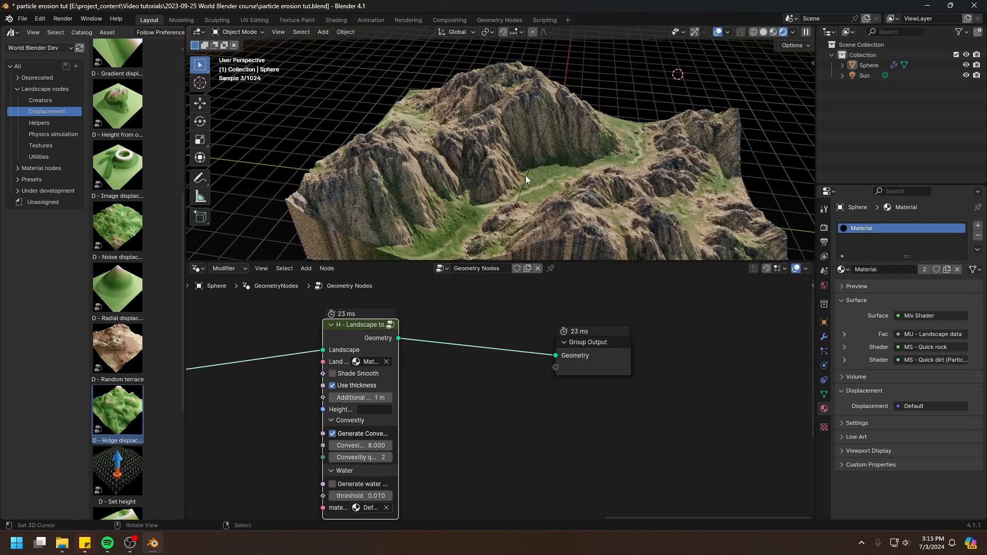
Examine the landscape's eroded cliffs and valley from several angles, alternating between rendered and solid viewport shading
middle_drag(575, 193, 467, 193)
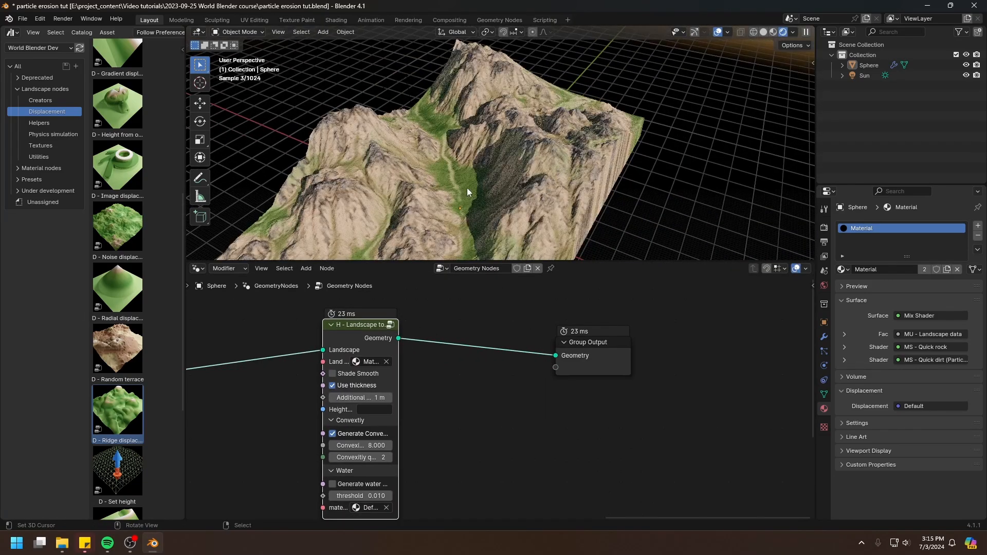
key(z)
click(554, 192)
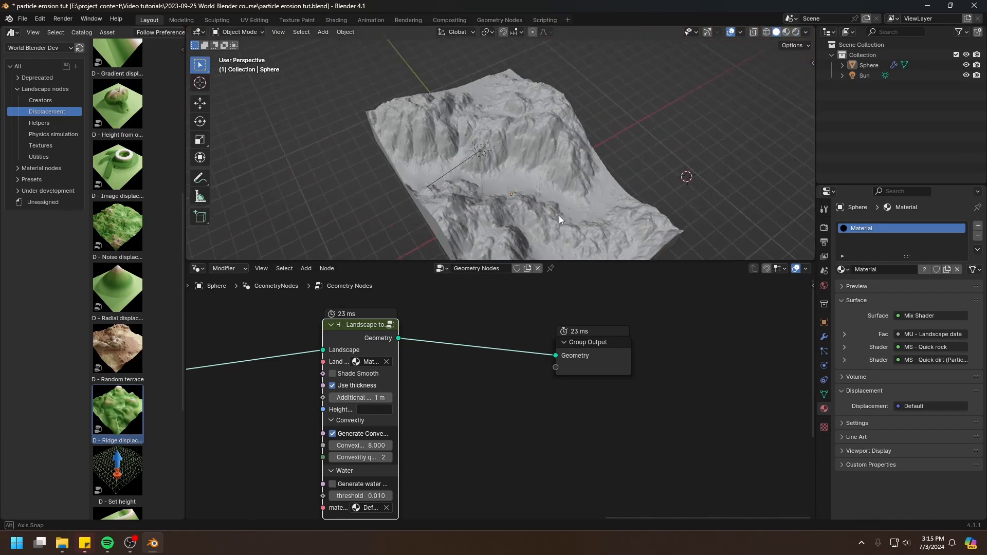
middle_drag(559, 215, 517, 205)
key(z)
click(510, 158)
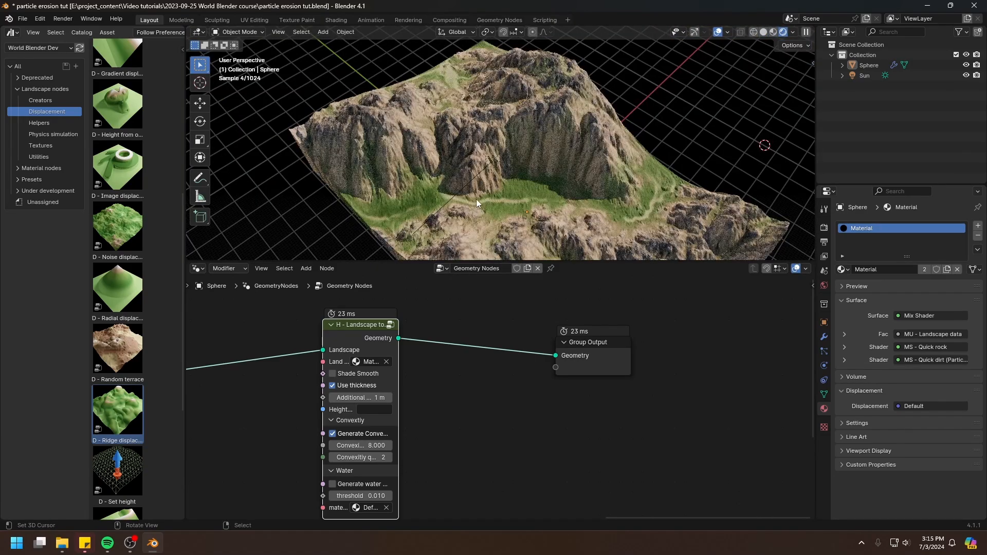
middle_drag(581, 209, 409, 147)
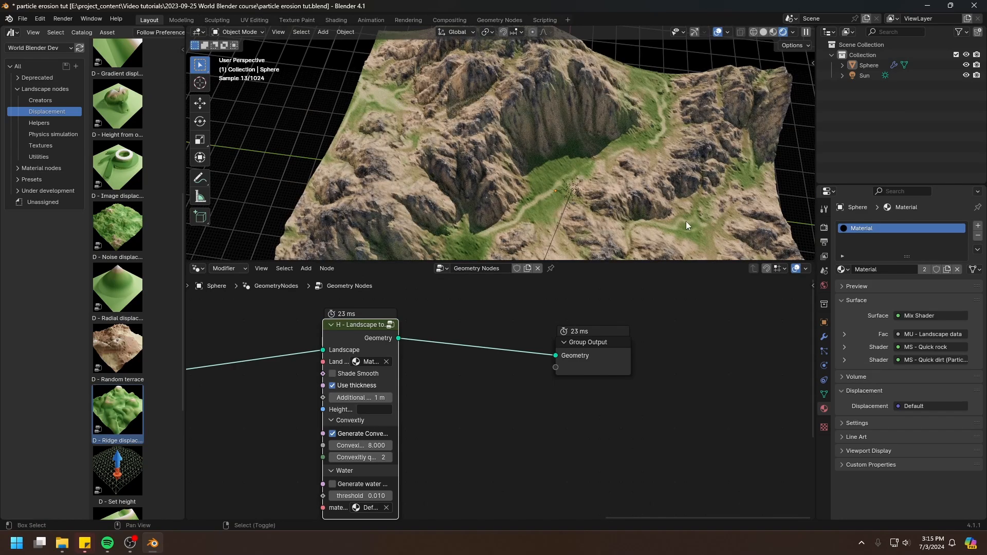
shift+middle_drag(686, 222, 652, 204)
key(z)
click(727, 204)
scroll(488, 124, up, 1)
shift+middle_drag(589, 112, 597, 154)
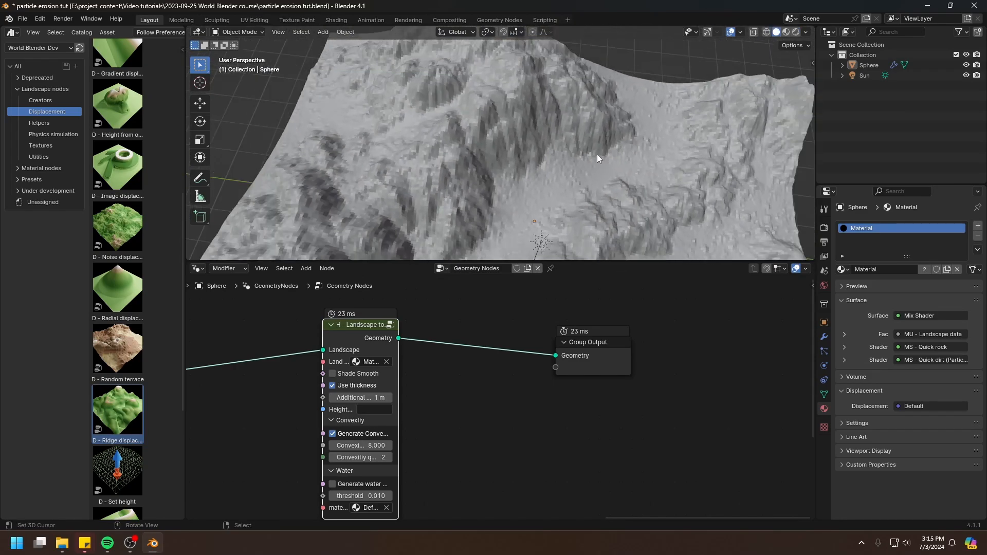
scroll(598, 155, down, 2)
middle_drag(551, 132, 535, 159)
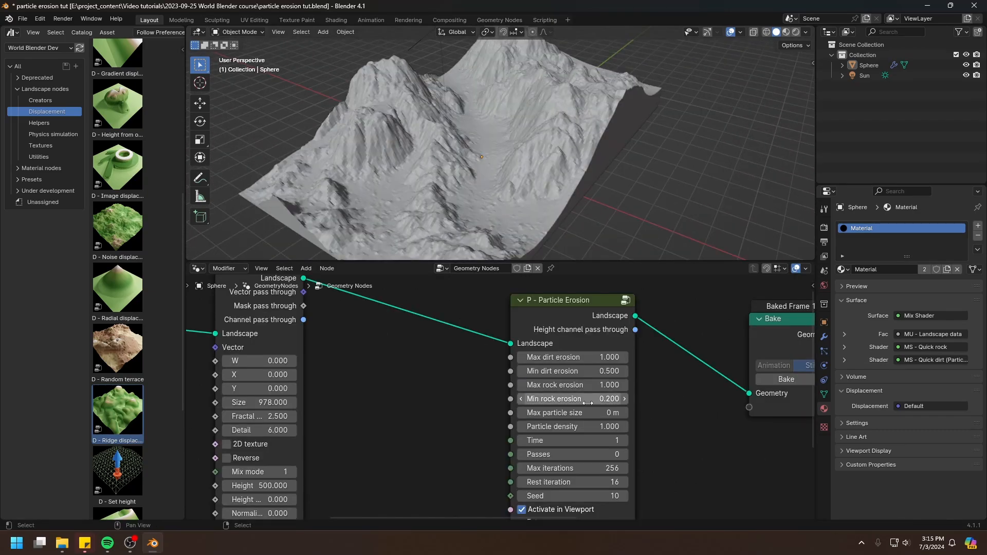
Set the P - Particle Erosion node's Min rock erosion to 0.5 and rebake the landscape
click(588, 403)
text(.5)
key(Return)
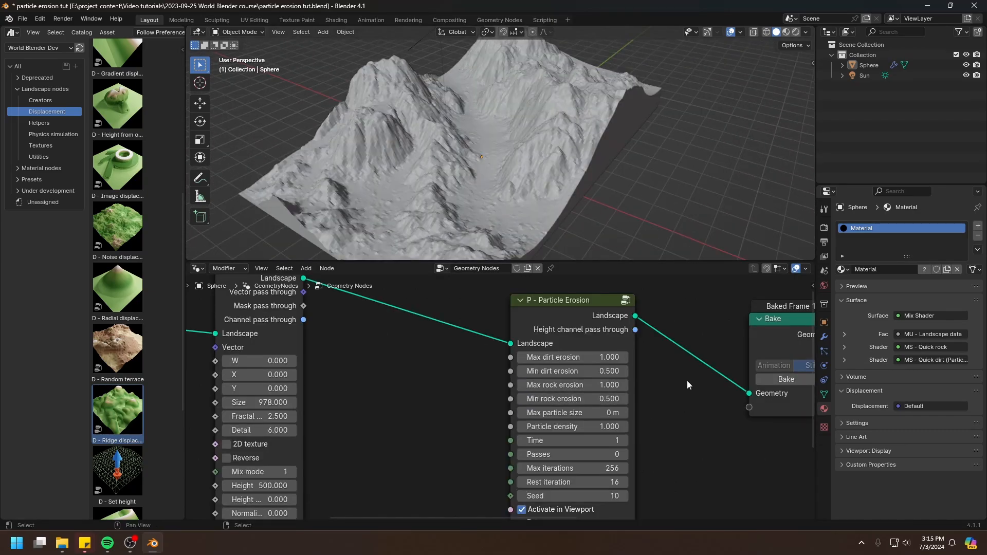
middle_drag(675, 390, 492, 398)
click(593, 388)
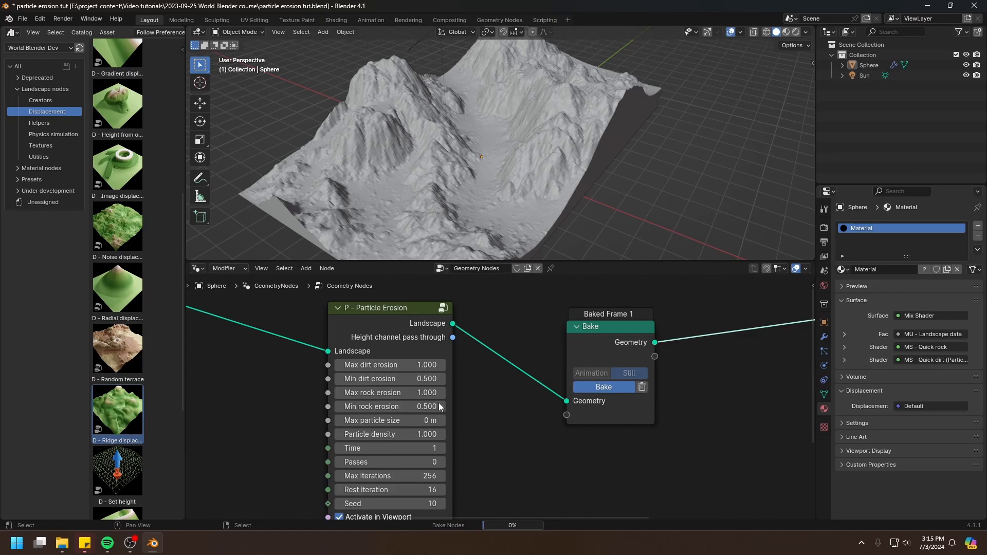
Inspect the rebaked landscape from another angle in rendered viewport shading
mouse_move(474, 175)
middle_down()
mouse_move(586, 171)
mouse_move(476, 169)
mouse_move(540, 176)
middle_up()
key(z)
click(465, 93)
Change the node area to the Shader Editor and show the landscape's object material instead of the world nodes
middle_drag(551, 375, 479, 389)
scroll(543, 385, down, 4)
middle_drag(660, 361, 548, 369)
click(197, 268)
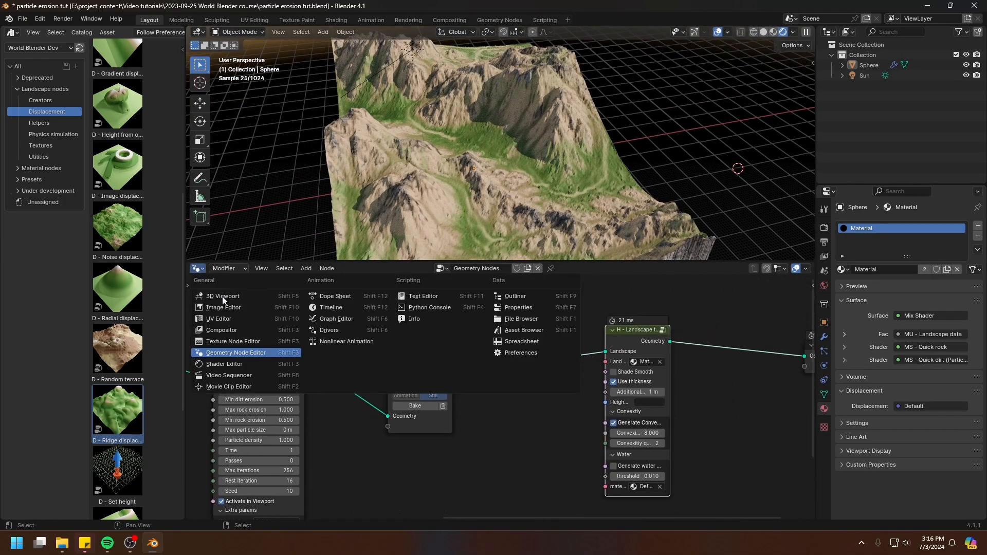
click(232, 365)
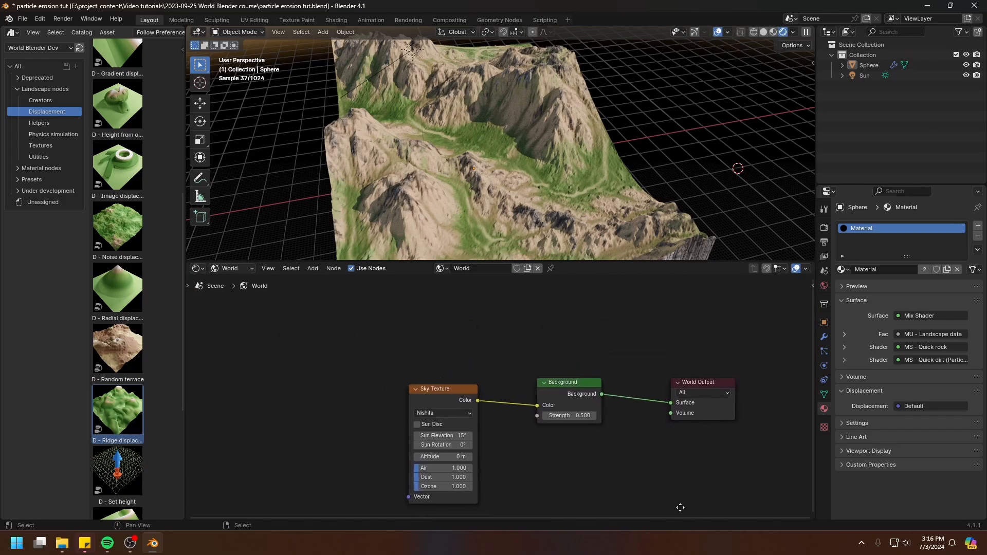
click(232, 269)
click(237, 294)
key(Home)
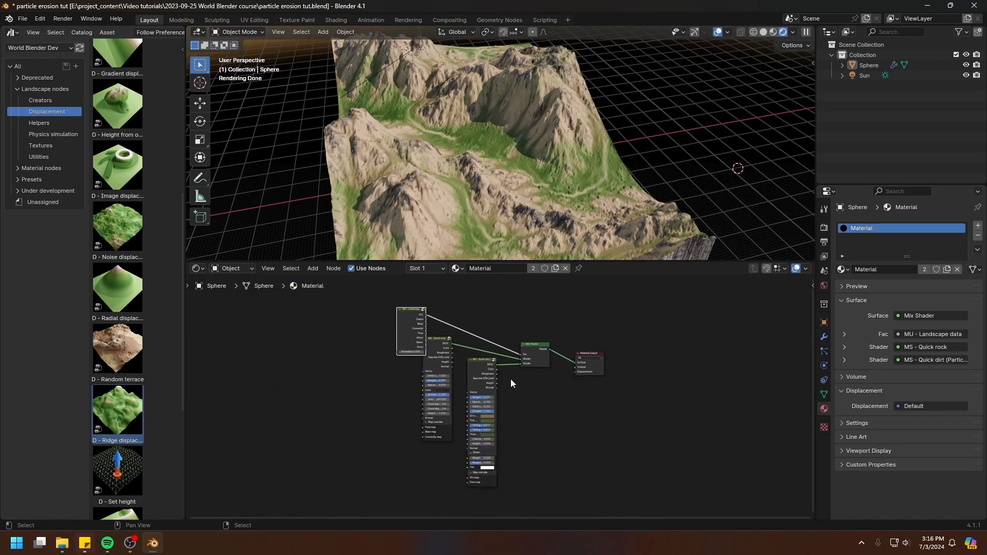
Preview the MU - Landscape data node's Dirt output on the landscape
scroll(489, 380, up, 2)
middle_drag(419, 331, 595, 445)
scroll(595, 446, up, 2)
ctrl+shift+drag(589, 431, 531, 392)
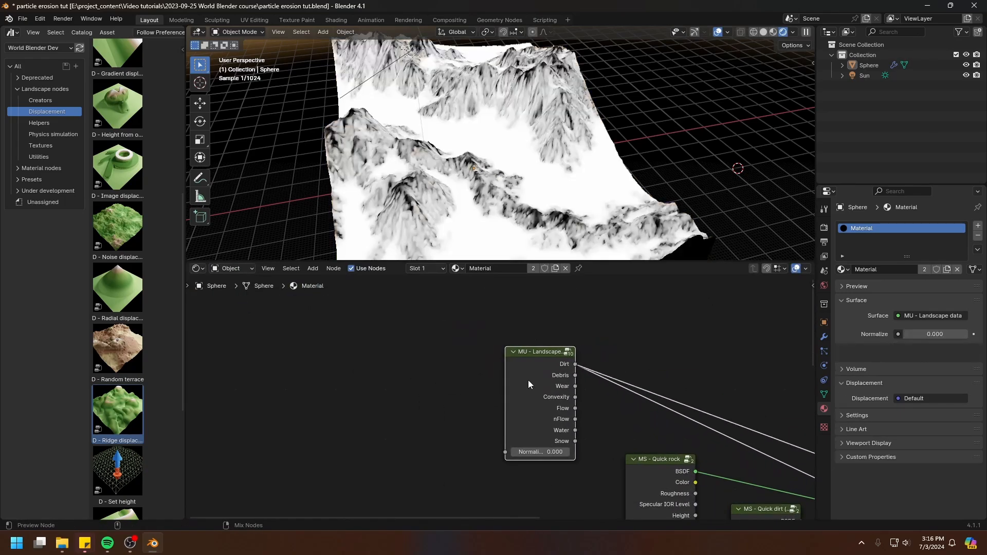
Route the links from the Dirt output through a shared reroute point
shift+right_drag(680, 437, 684, 388)
key(g)
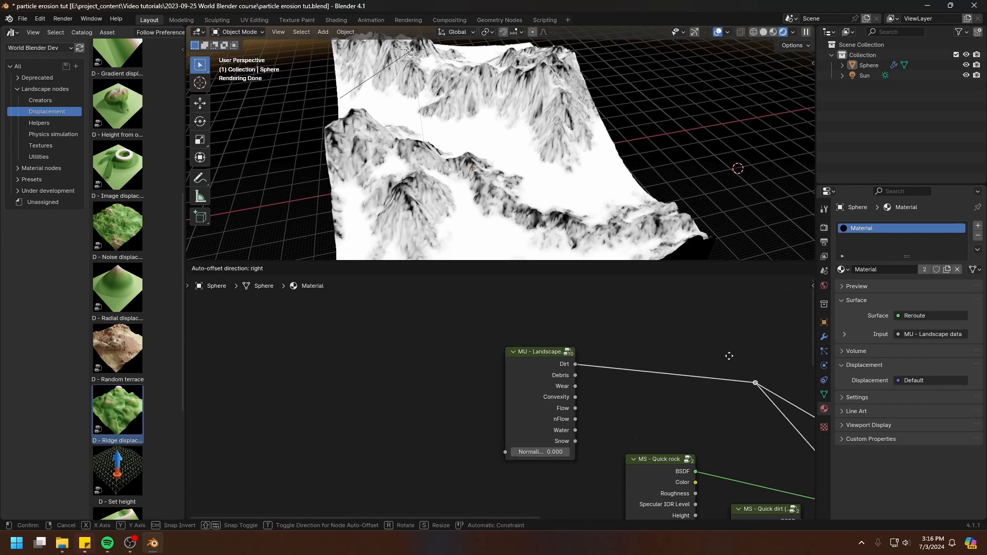
click(730, 349)
click(682, 374)
Insert a Map Range node between the Dirt output and the reroute point
scroll(532, 392, up, 1)
mouse_move(631, 358)
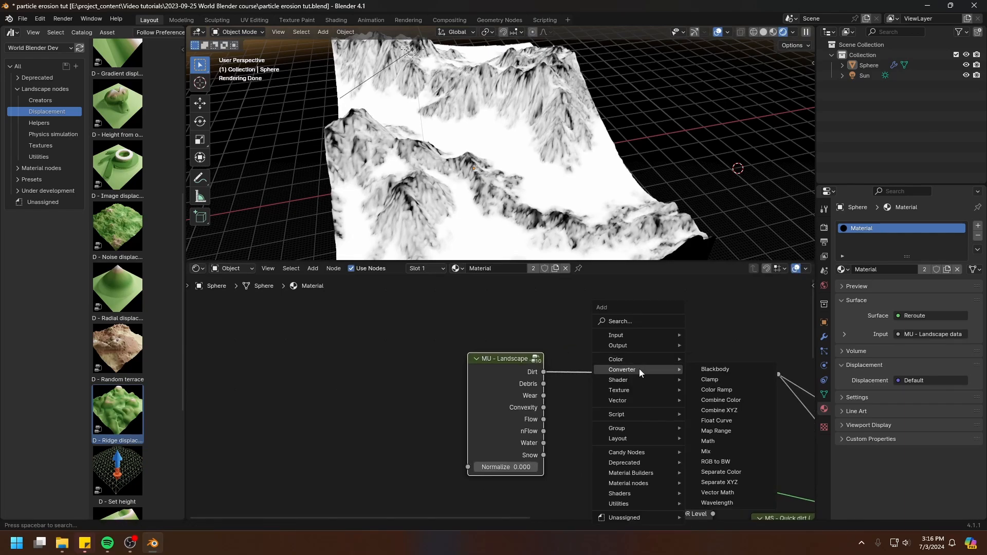
click(739, 440)
click(568, 285)
Set the Map Range node's From Min to 0.28 and From Max to 10.73, and check the dirt coverage on the landscape
scroll(683, 375, up, 2)
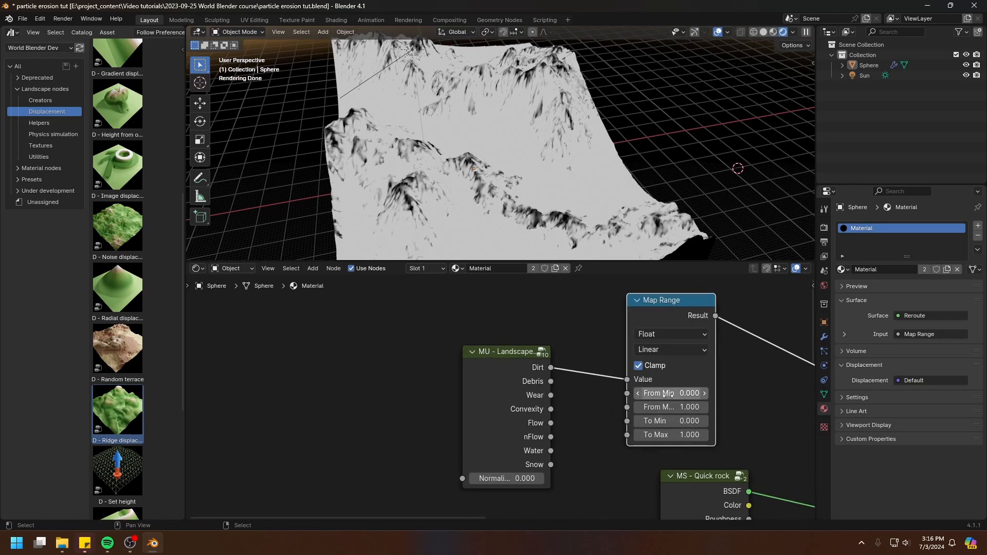
shift+drag(673, 394, 985, 408)
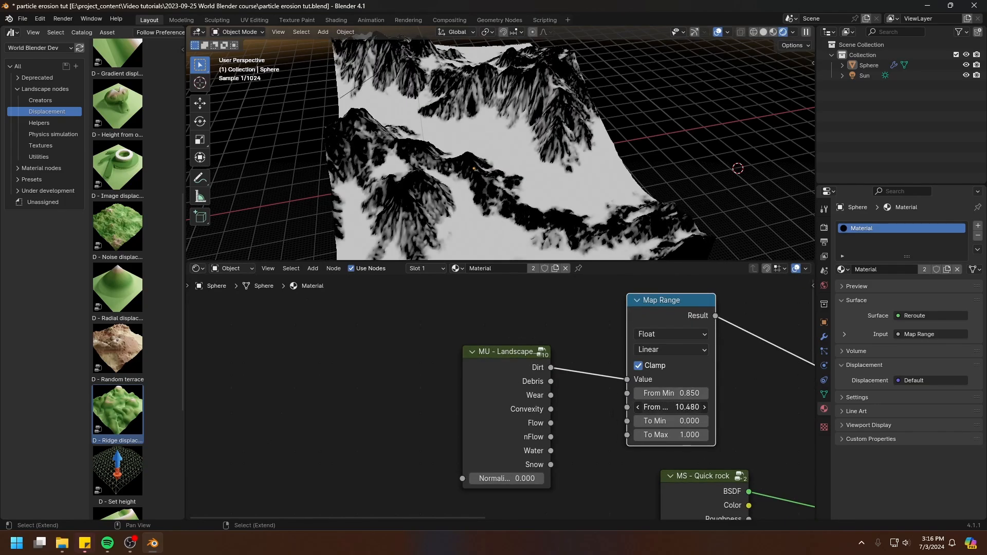
scroll(564, 122, up, 3)
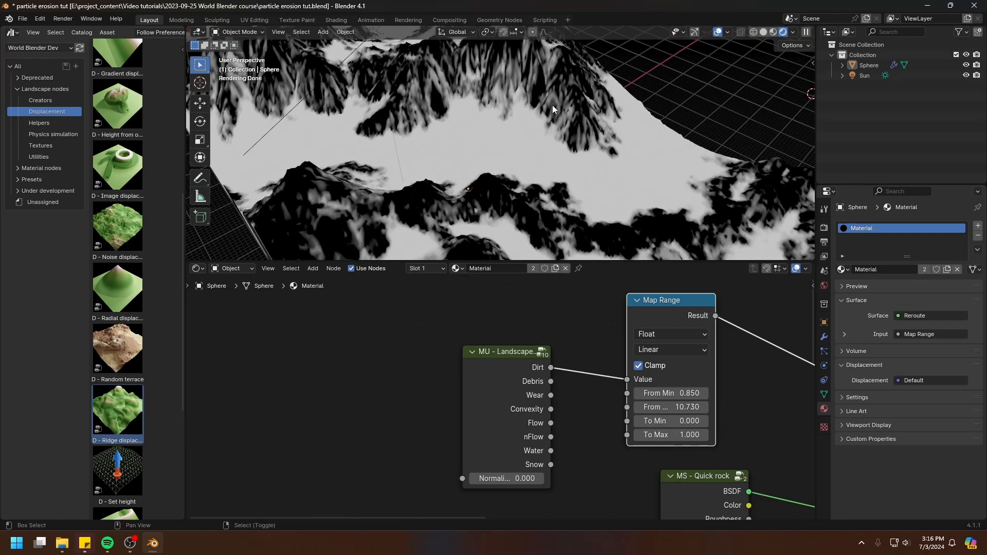
middle_drag(553, 105, 476, 160)
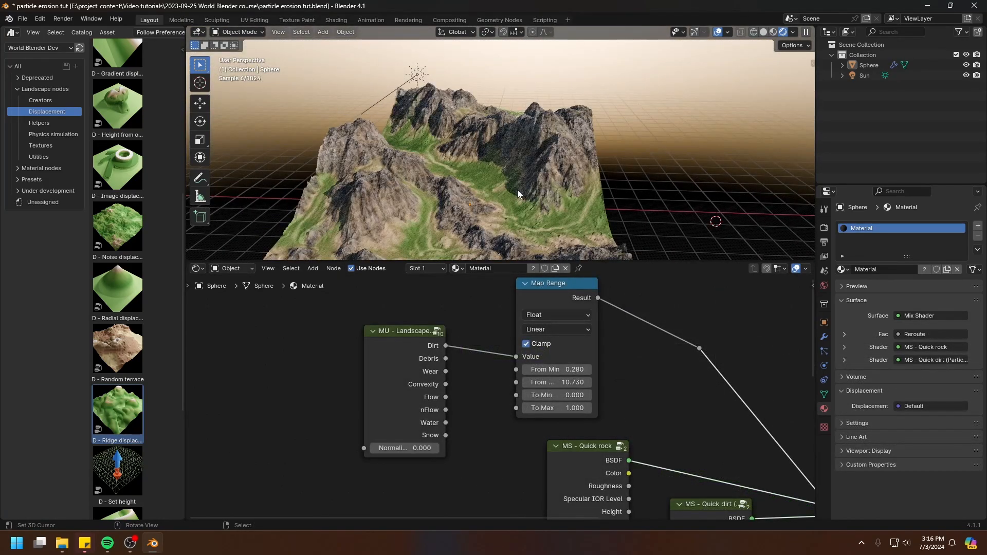
mouse_move(515, 189)
middle_down()
mouse_move(538, 165)
mouse_move(504, 191)
middle_up()
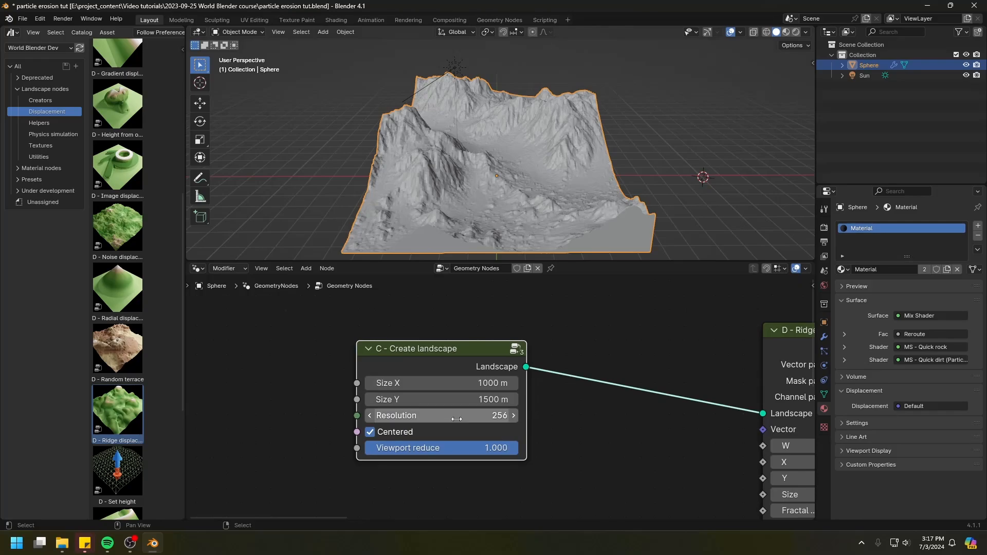
Set the C - Create landscape node's Resolution to 1024
click(458, 415)
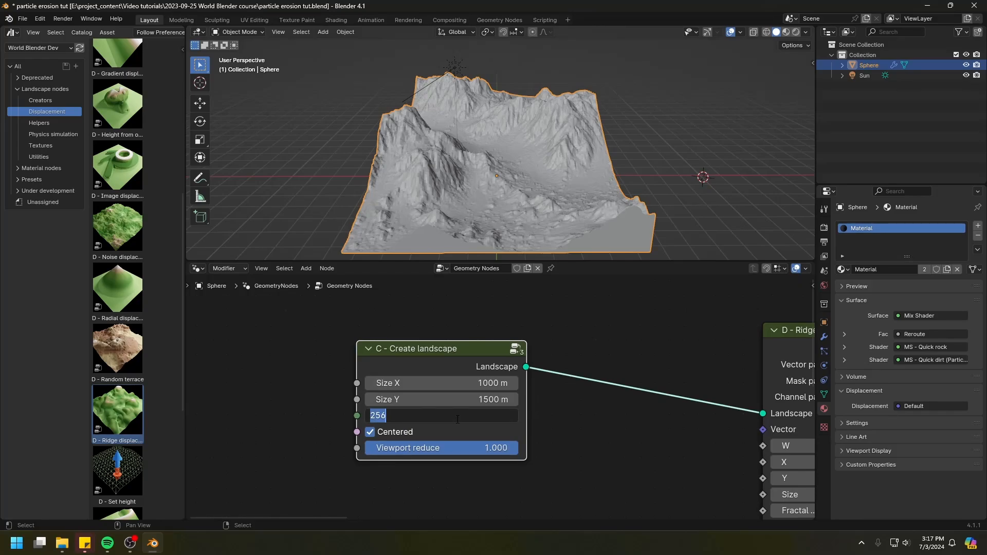
text(1024)
key(Return)
Rebake the landscape at the higher resolution with the Bake node after P - Particle Erosion
scroll(540, 431, down, 4)
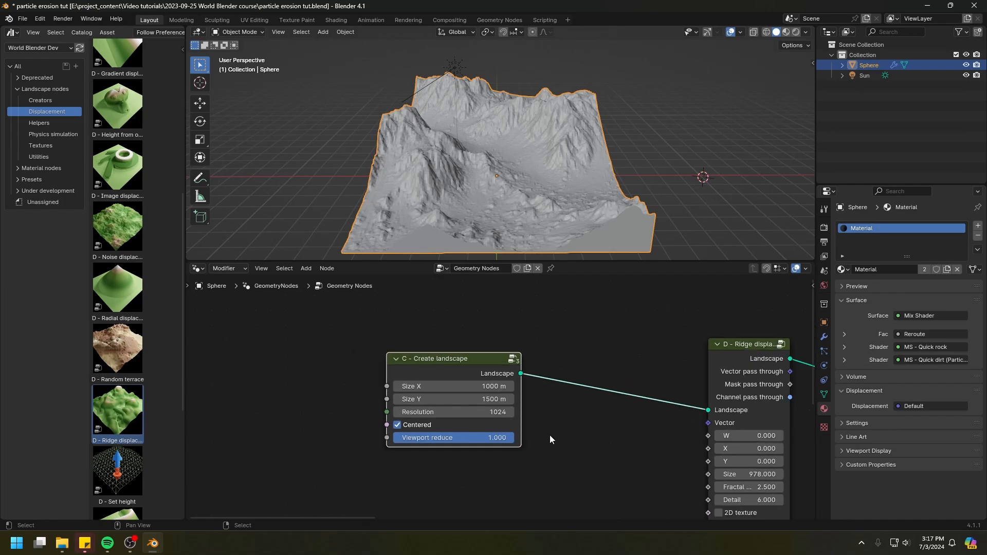
middle_drag(648, 423, 708, 398)
middle_drag(493, 379, 545, 366)
drag(469, 352, 462, 325)
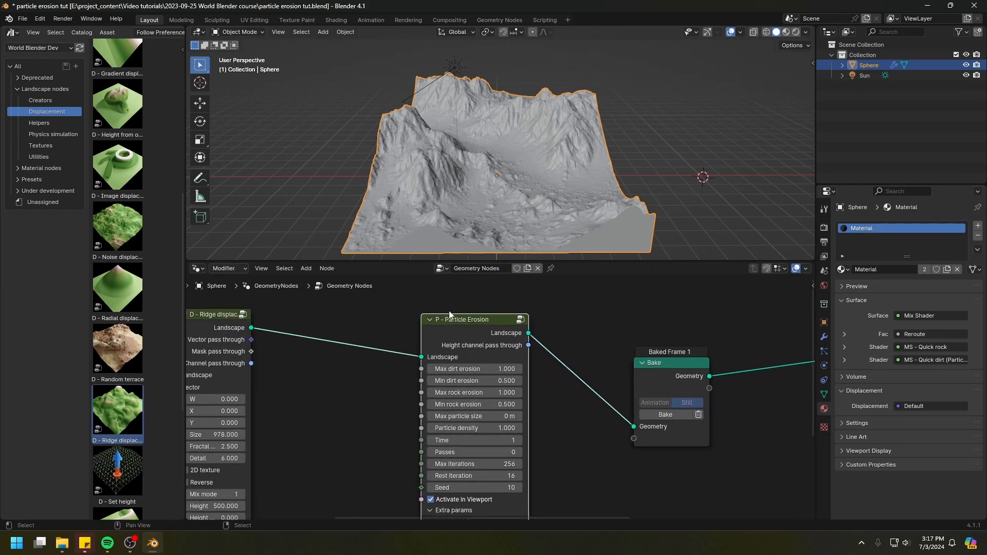
middle_drag(655, 416, 573, 353)
scroll(573, 352, up, 2)
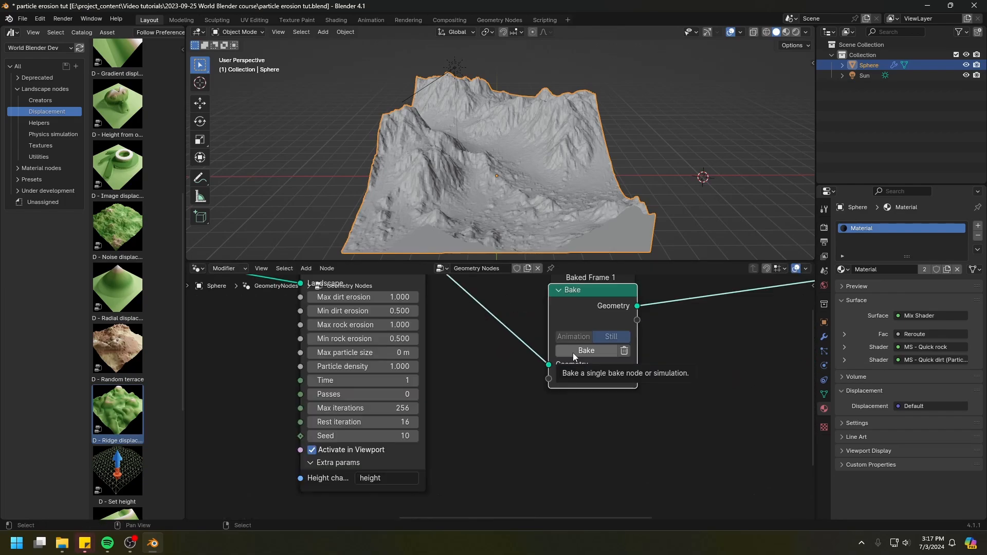
click(600, 311)
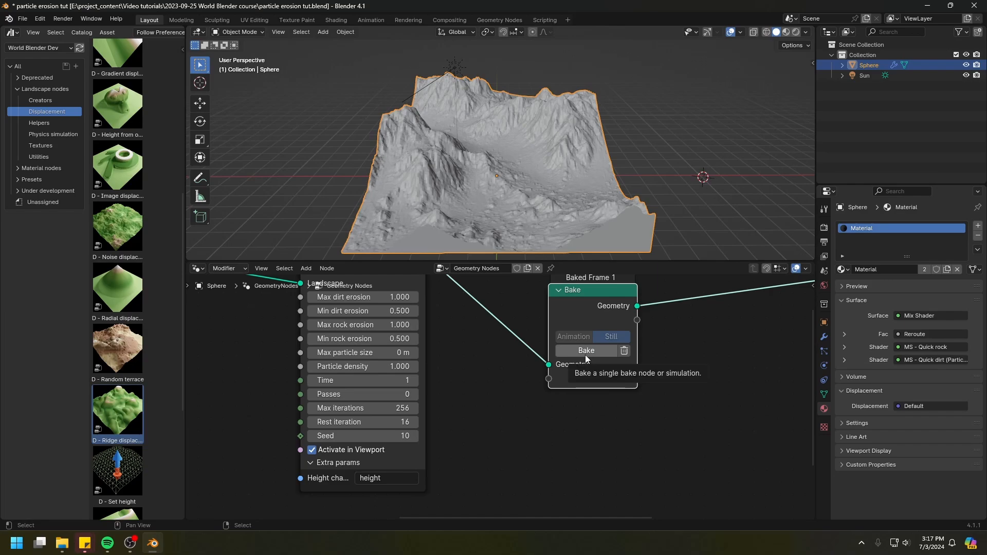
middle_drag(717, 379, 703, 425)
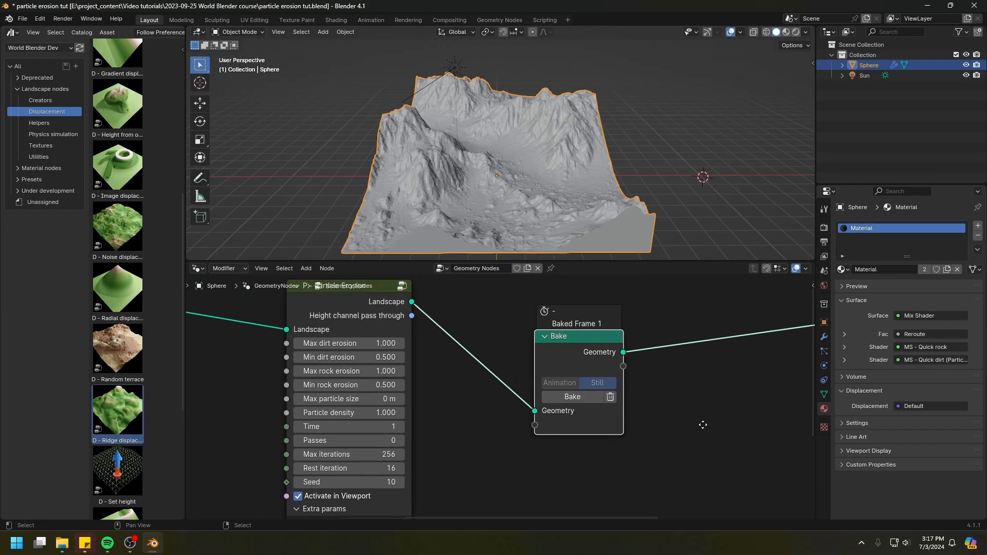
click(568, 396)
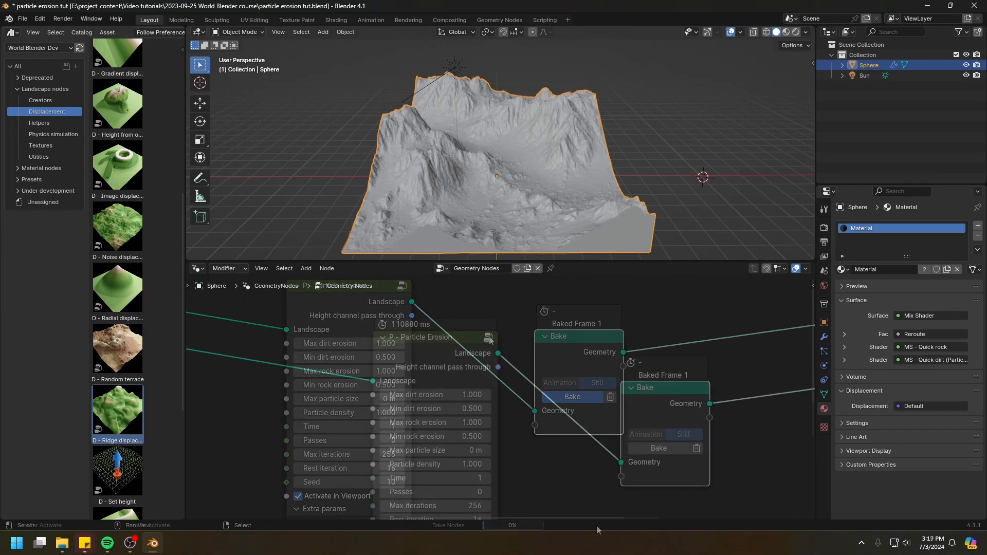
Compare the execution times of the particle erosion, ridge displacement and Create landscape nodes, and check the Resolution value
scroll(431, 344, up, 2)
middle_drag(391, 339, 429, 367)
scroll(428, 365, up, 1)
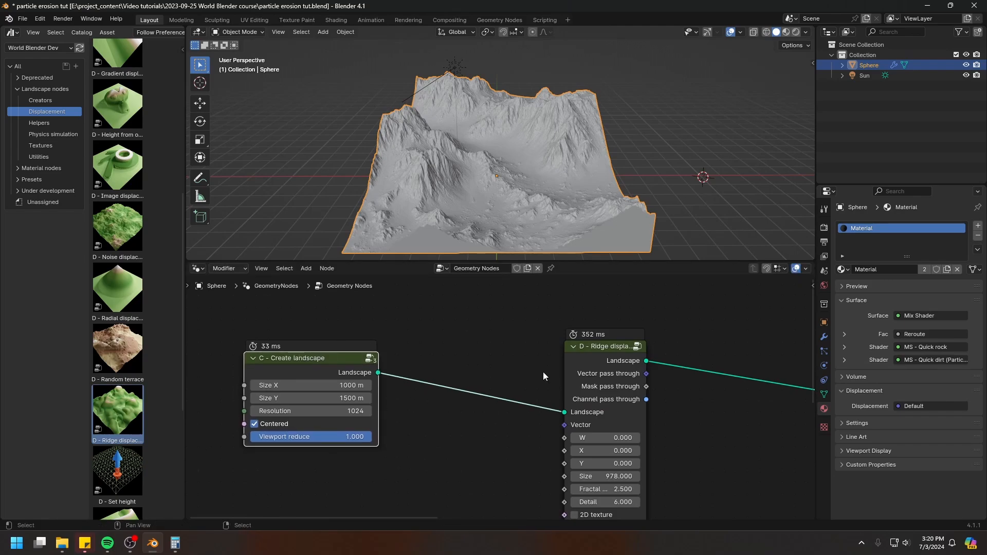
middle_drag(356, 361, 326, 362)
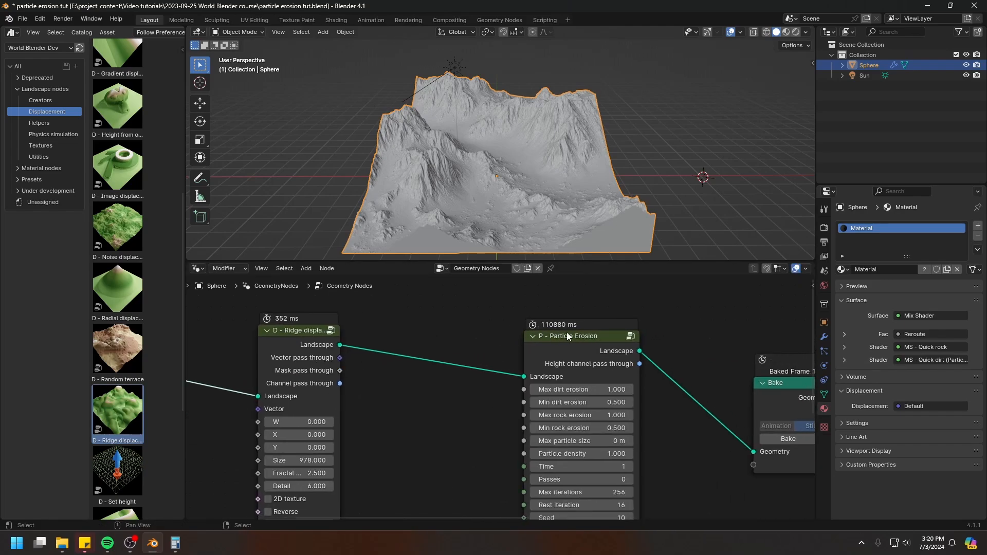
middle_drag(320, 330, 671, 339)
double_click(366, 404)
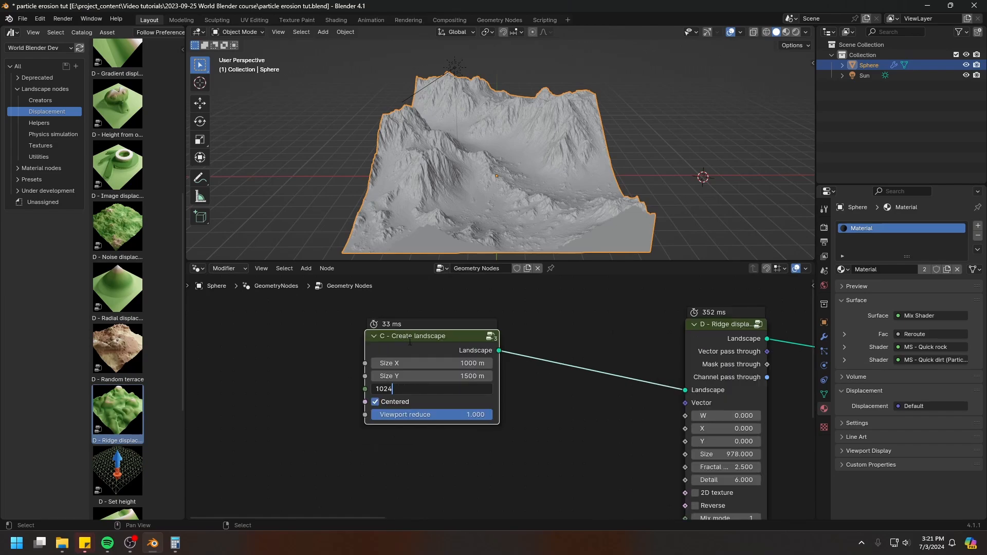
key(Return)
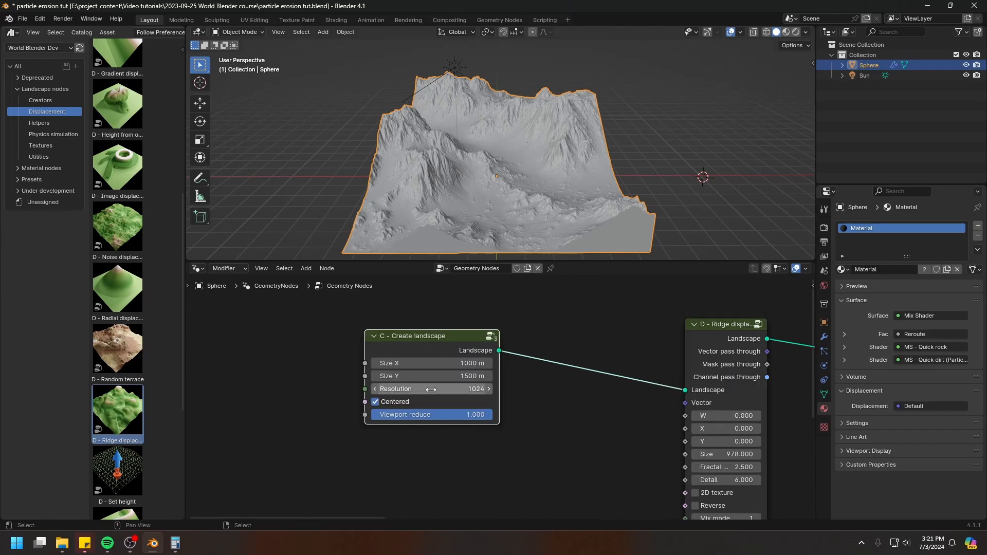
Move the Bake node slightly higher beside the P - Particle Erosion node
middle_drag(626, 407, 282, 379)
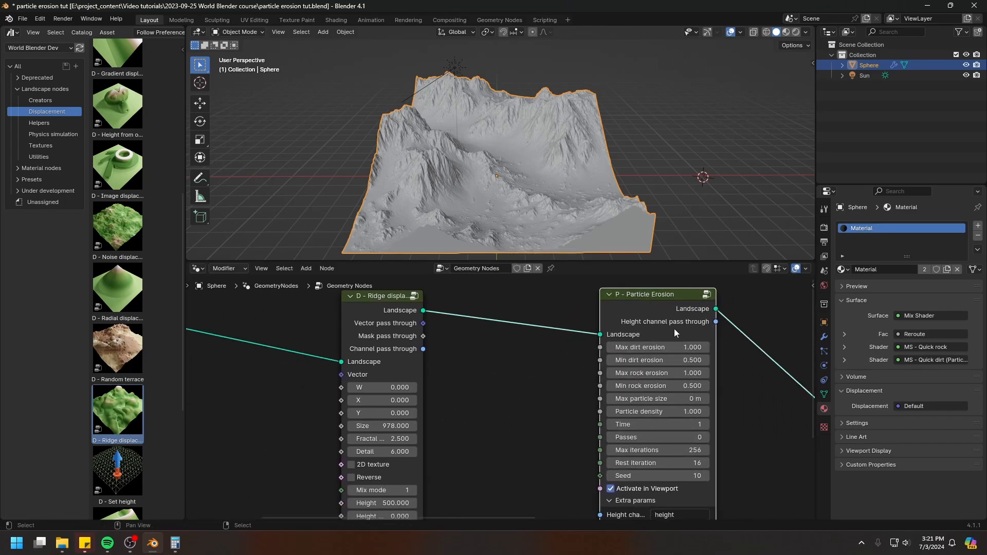
middle_drag(742, 335, 455, 346)
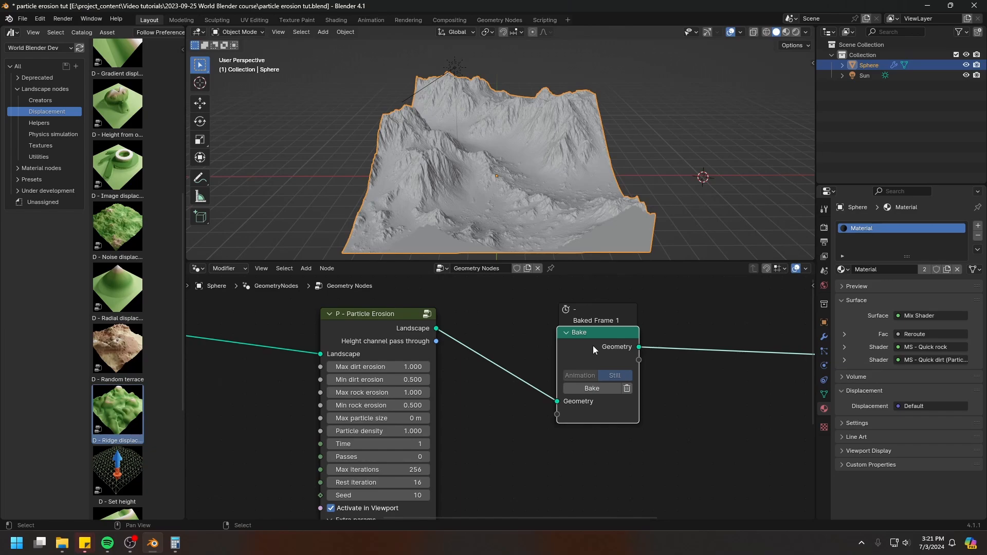
drag(592, 348, 591, 328)
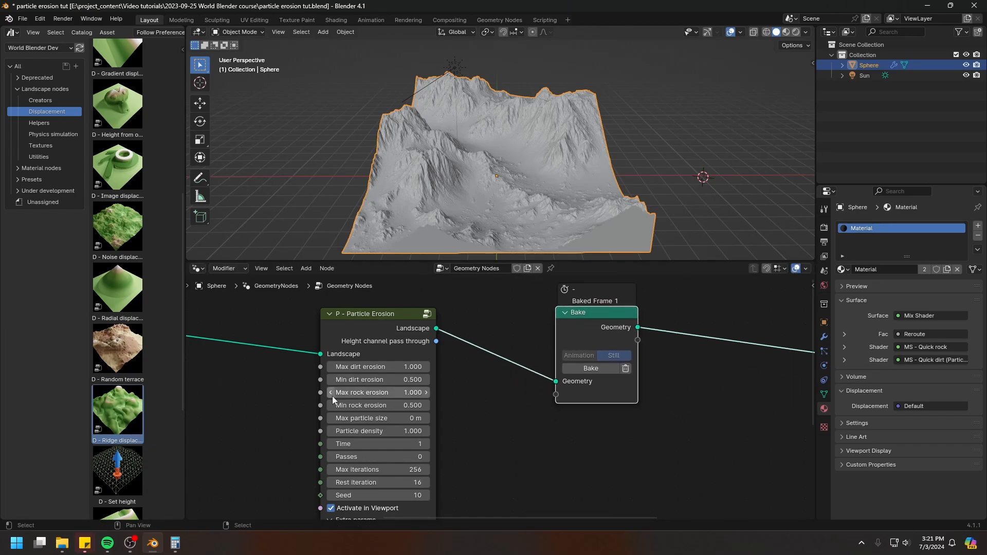
Switch the 3D viewport to Rendered shading for the baked landscape
middle_drag(333, 396, 208, 400)
middle_drag(588, 404, 217, 379)
scroll(501, 196, up, 2)
mouse_move(513, 186)
middle_down()
mouse_move(501, 196)
mouse_move(585, 190)
mouse_move(520, 182)
middle_up()
key(z)
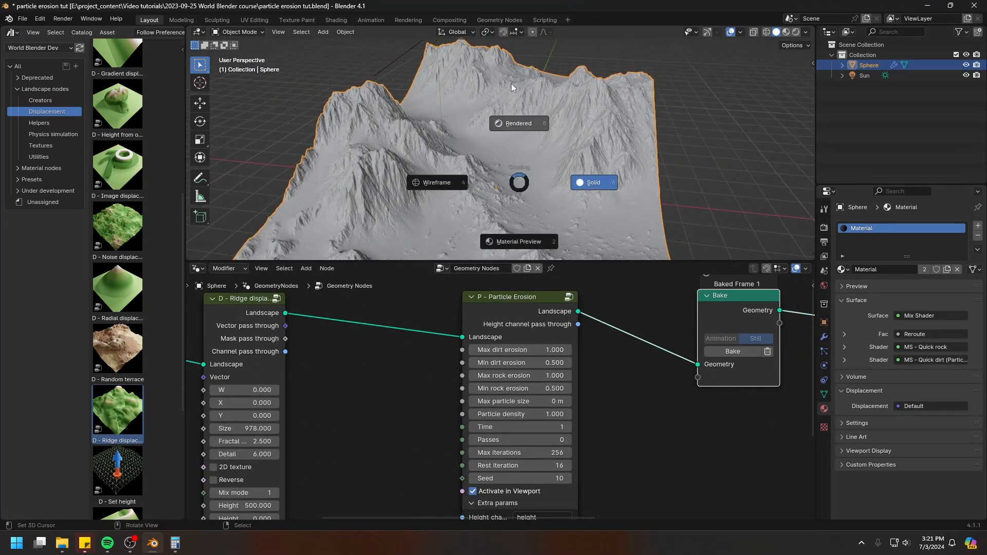
click(512, 83)
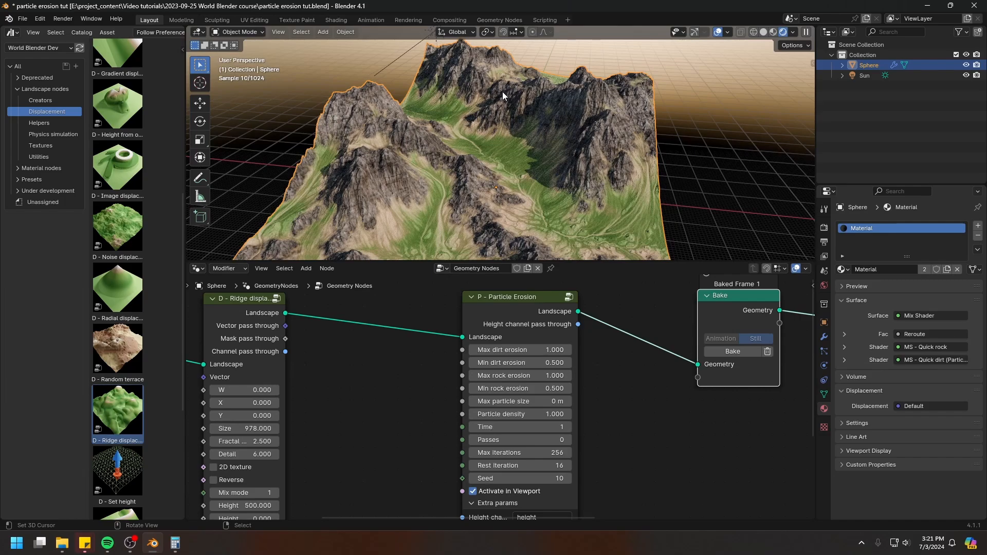
Examine the rendered landscape's valley floor up close for erosion channels and the dirt and grass shading
scroll(523, 163, up, 2)
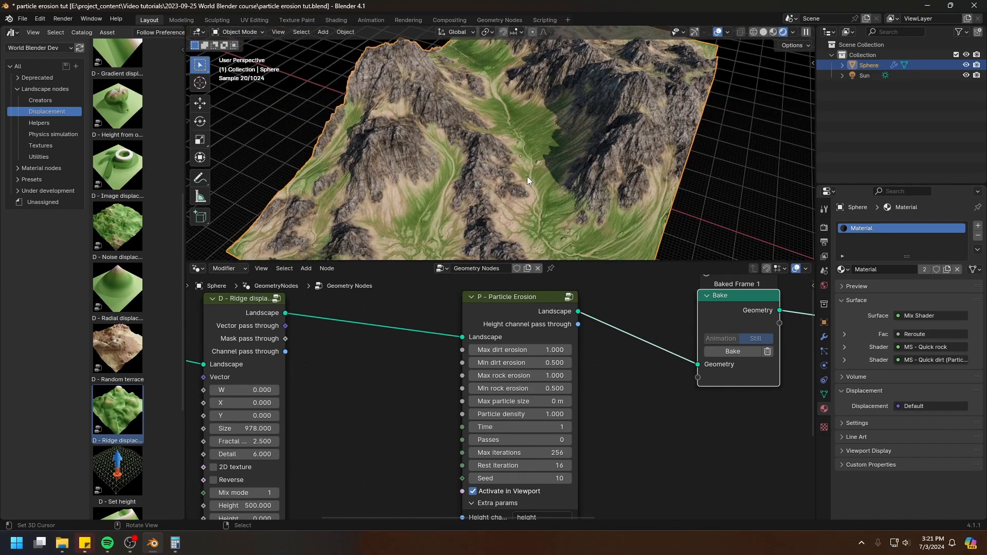
middle_drag(551, 217, 523, 193)
key(ctrl+b)
drag(523, 193, 560, 215)
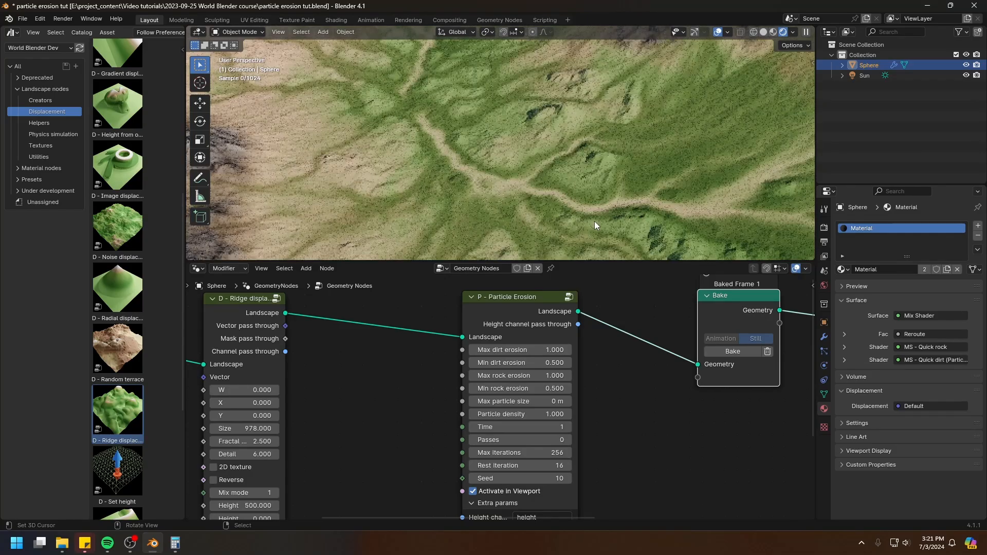
middle_drag(592, 220, 554, 179)
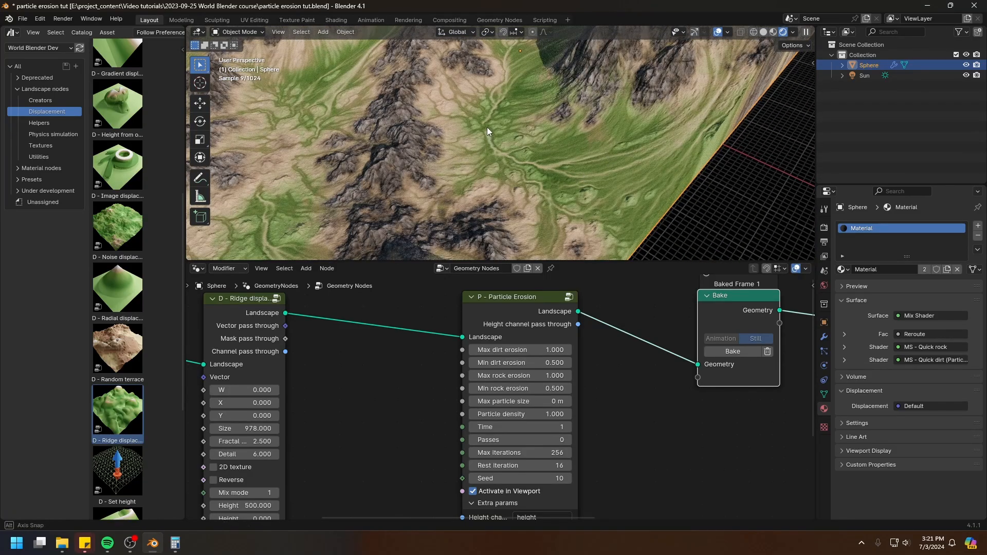
scroll(487, 123, up, 3)
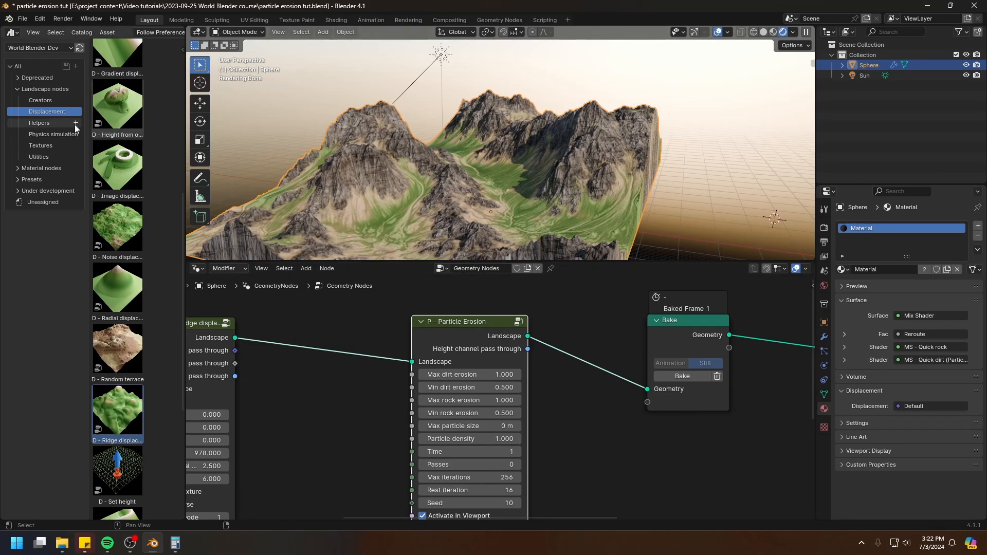
Display the Physics simulation category of the landscape node assets and select the P - Particle Erosion asset
click(51, 134)
click(118, 196)
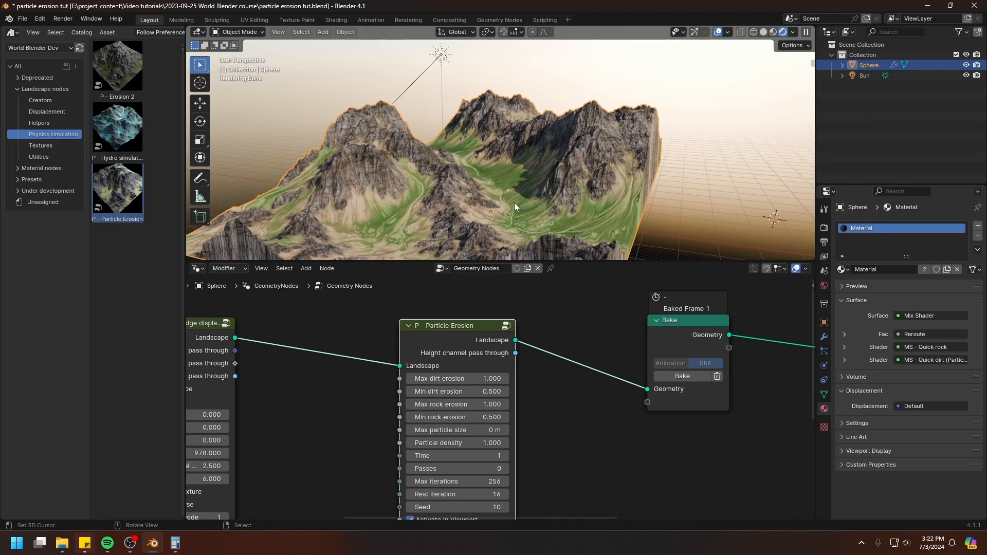
middle_drag(591, 193, 443, 205)
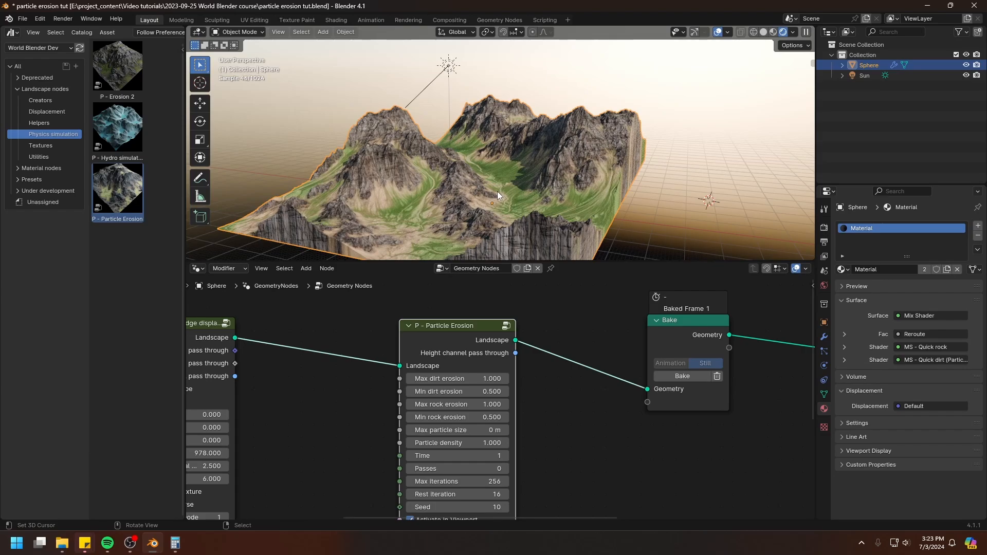
middle_drag(497, 189, 502, 211)
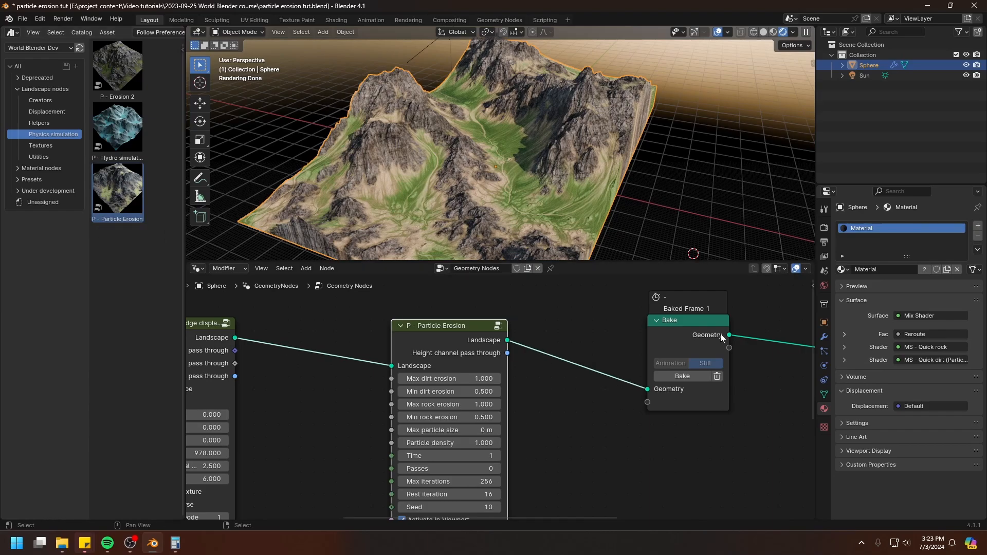
mouse_move(722, 337)
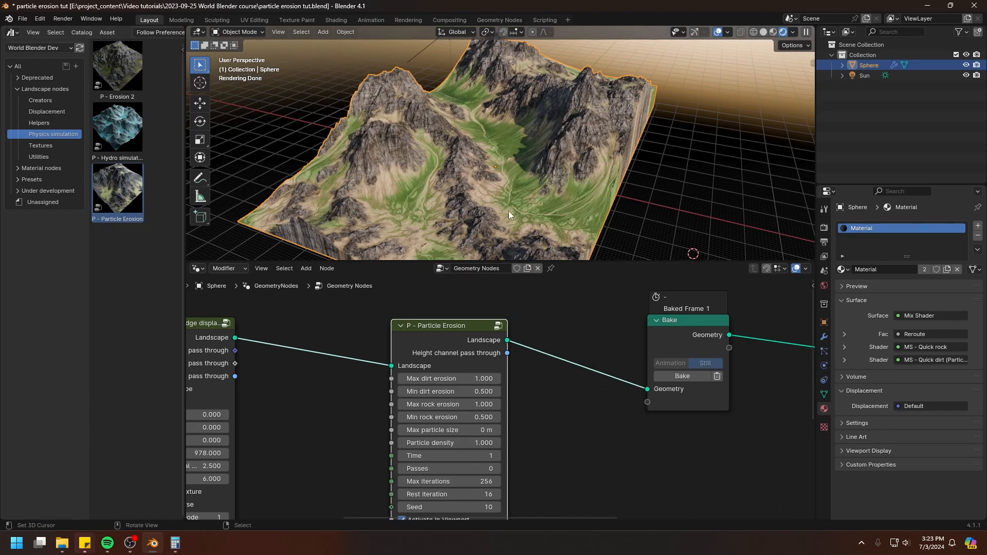